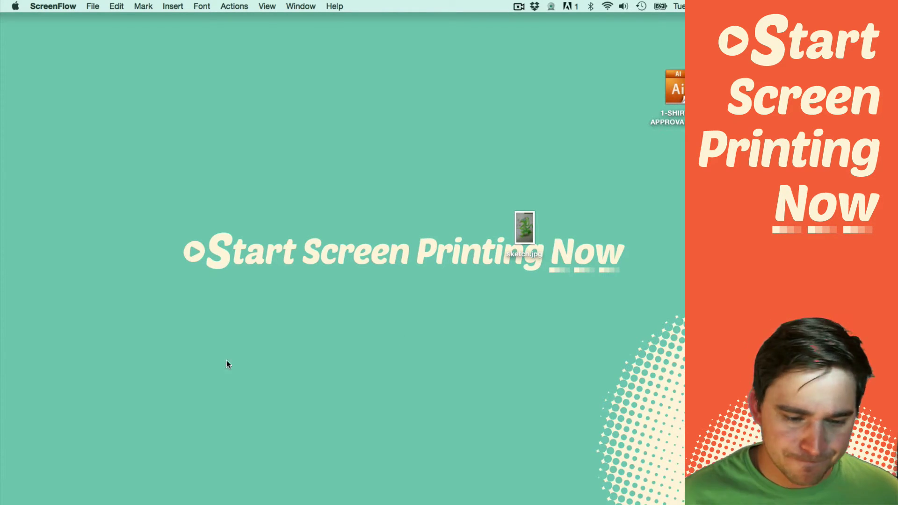
# Step: Switch to Illustrator and place the desktop file sketch.jpg into the open Untitled-3 document on the artwork layer
pyautogui.click(224, 488)
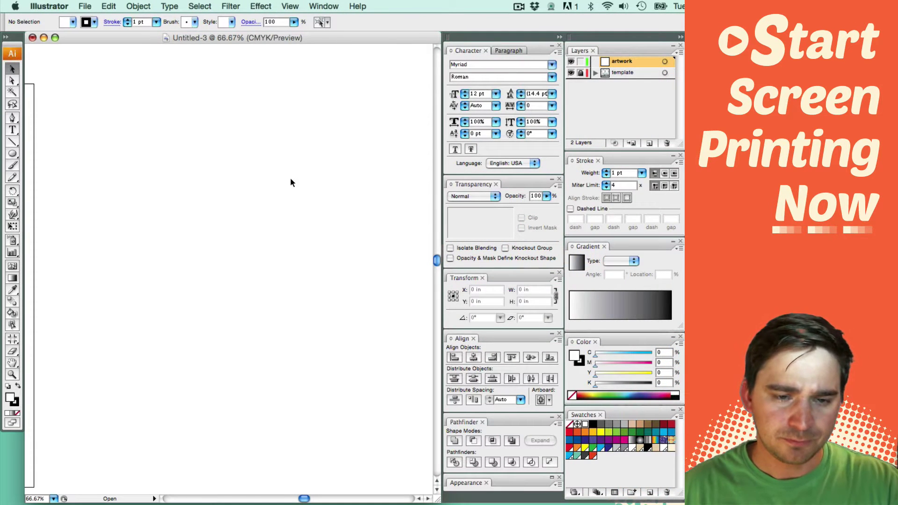
pyautogui.moveTo(290, 182); pyautogui.dragTo(256, 160)
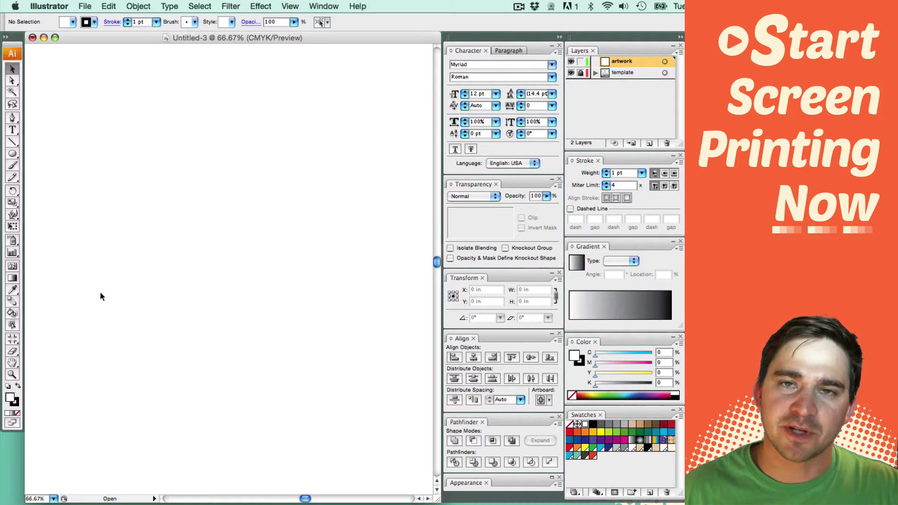
pyautogui.click(9, 452)
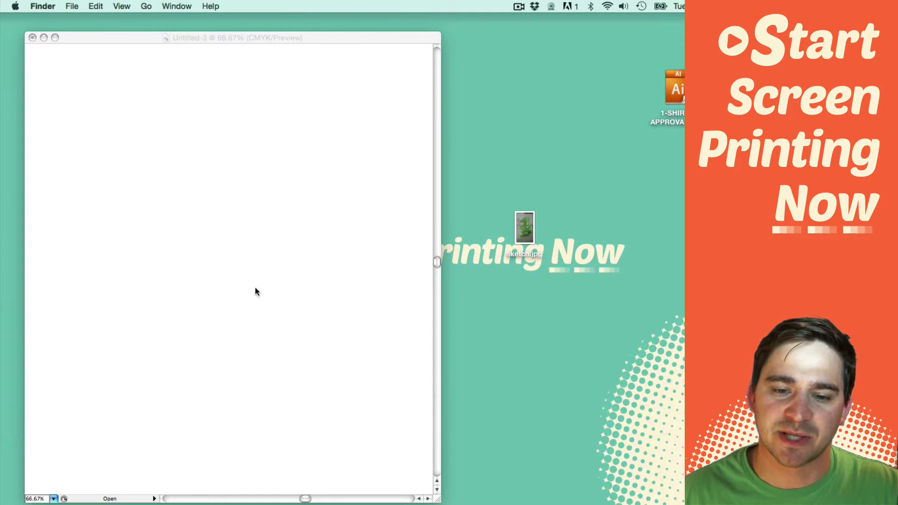
pyautogui.moveTo(518, 228)
pyautogui.mouseDown()
pyautogui.moveTo(249, 191)
pyautogui.moveTo(217, 164)
pyautogui.mouseUp()
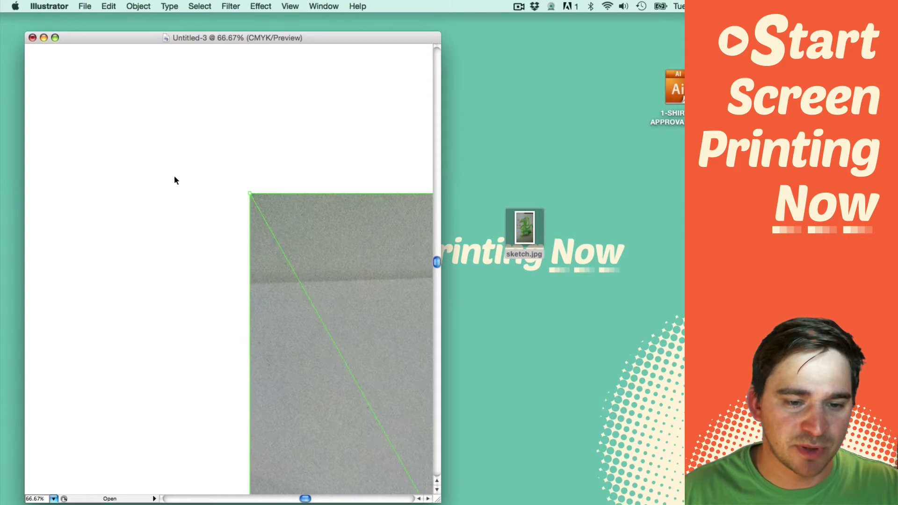
# Step: Scale the placed sketch down proportionally to about 28.3 × 50.3 in and reposition it beside the shirt template
pyautogui.press('super+minus')
pyautogui.press('super+minus')
pyautogui.press('super+minus')
pyautogui.press('super+minus')
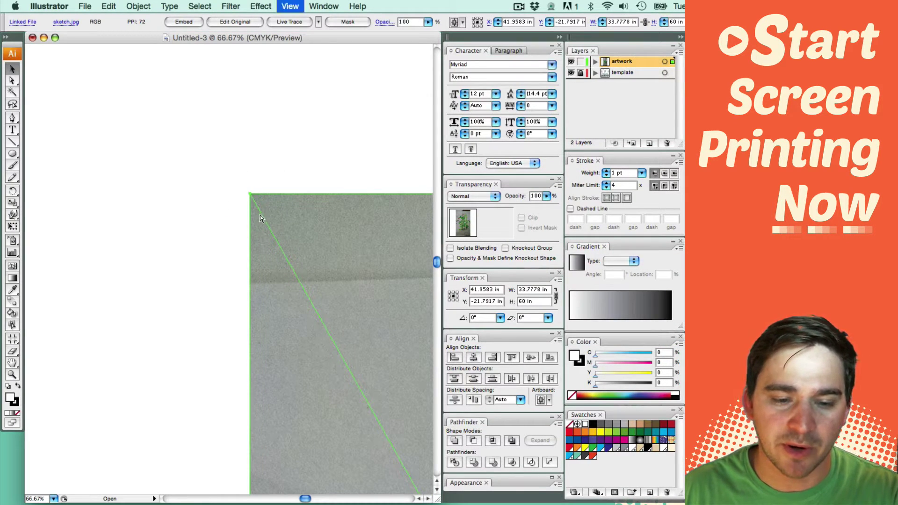
pyautogui.moveTo(252, 322); pyautogui.dragTo(160, 177)
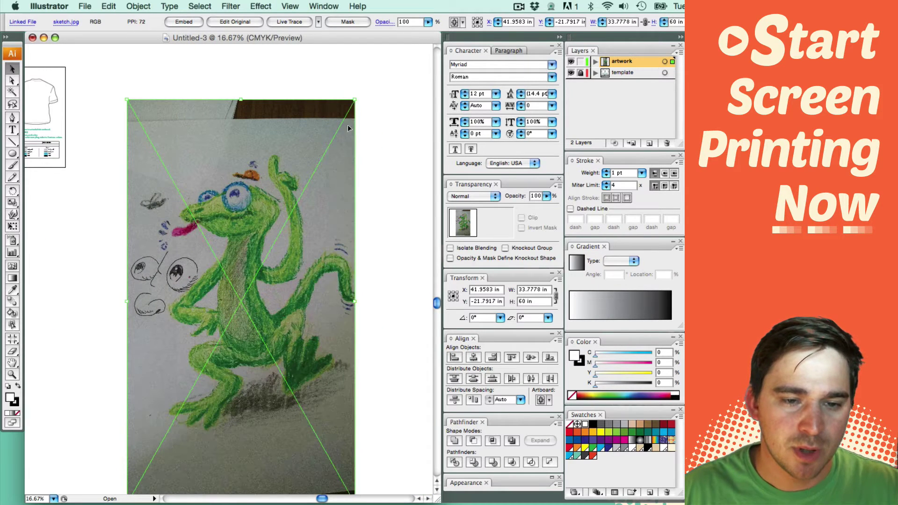
pyautogui.moveTo(356, 100); pyautogui.dragTo(336, 133)
pyautogui.moveTo(283, 231); pyautogui.dragTo(276, 191)
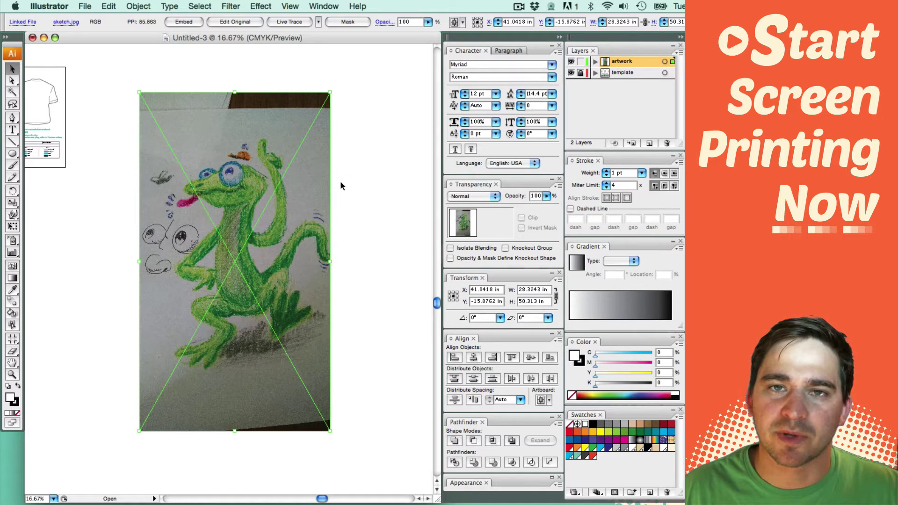
pyautogui.moveTo(283, 189); pyautogui.dragTo(293, 155)
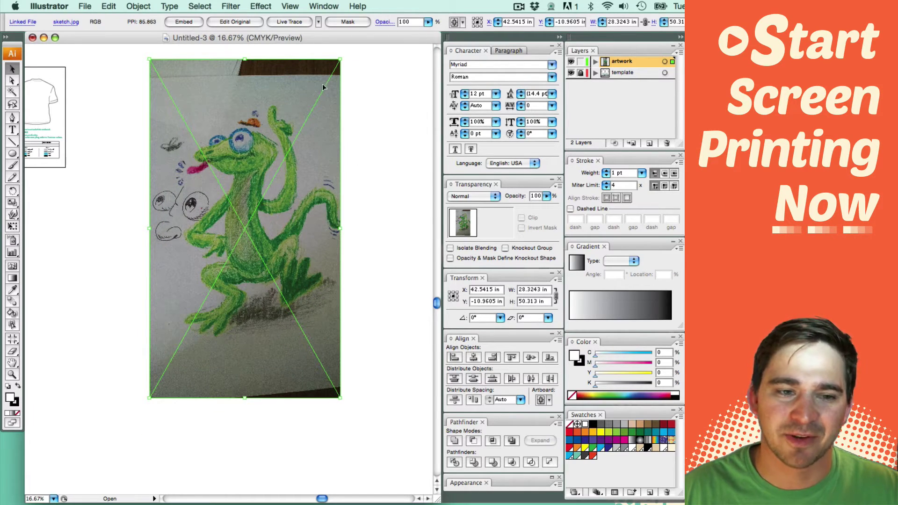
# Step: Hide Illustrator, open the desktop file sketch.jpg in Photoshop and crop off its upper and lower edges around the lizard drawing
pyautogui.click(54, 5)
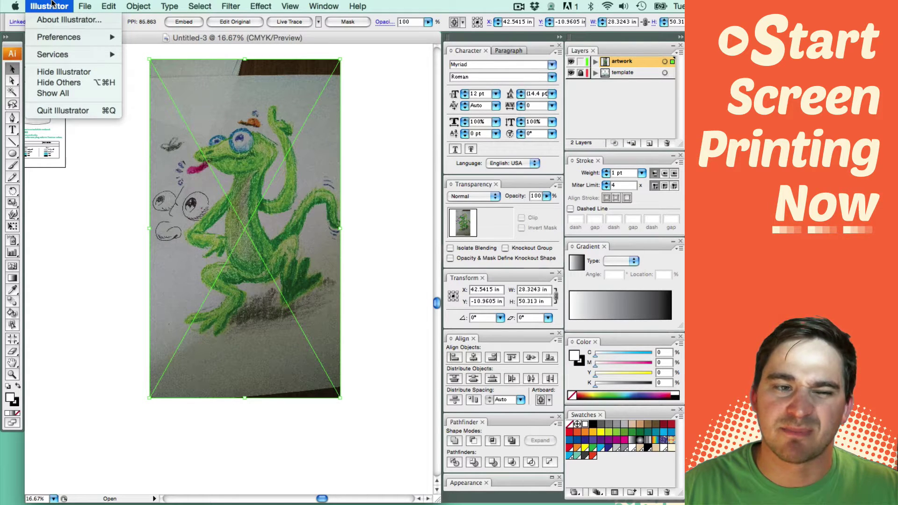
pyautogui.click(52, 5)
pyautogui.click(52, 5)
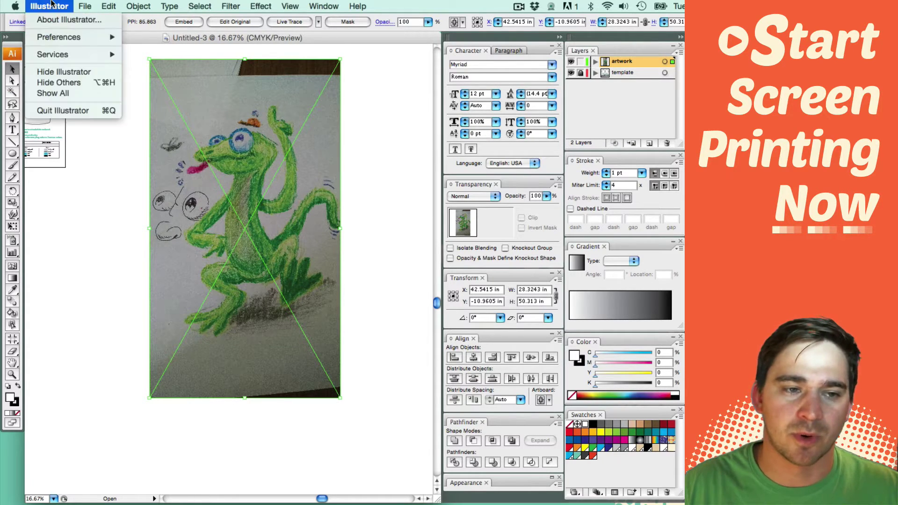
pyautogui.click(41, 72)
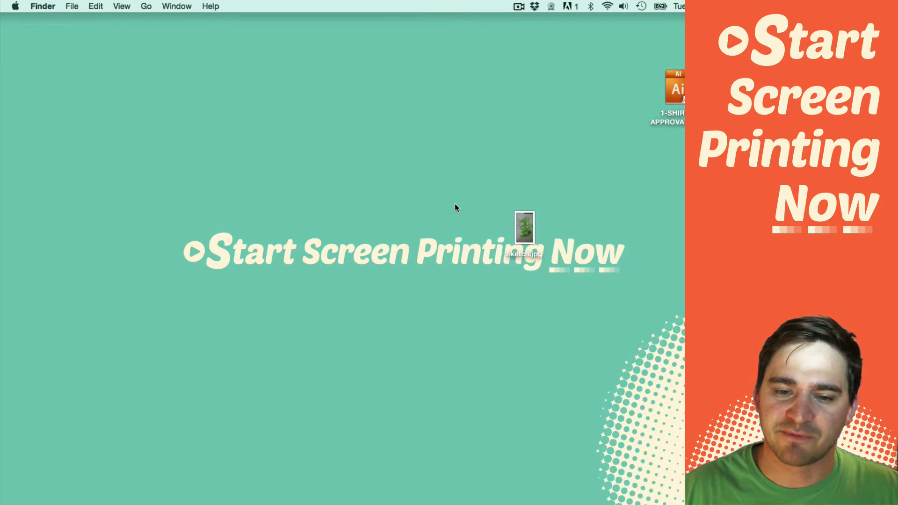
pyautogui.click(524, 225)
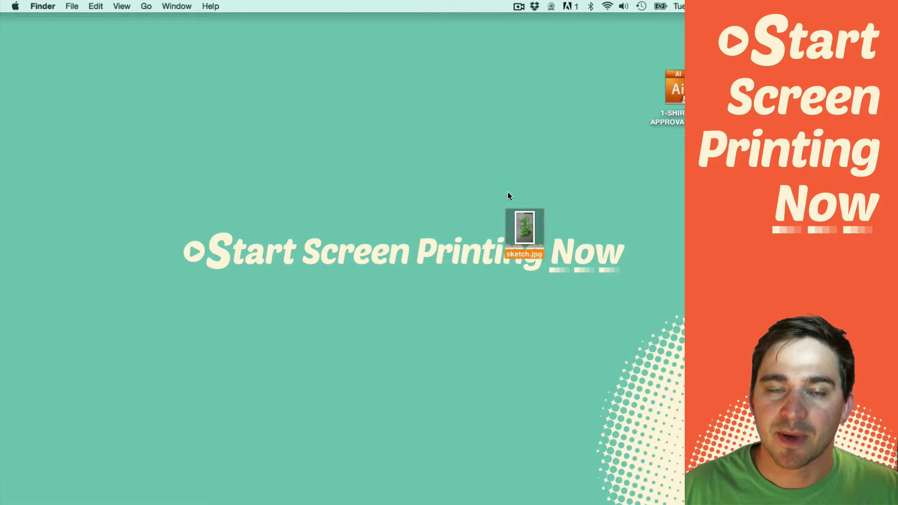
pyautogui.rightClick(523, 228)
pyautogui.moveTo(548, 242)
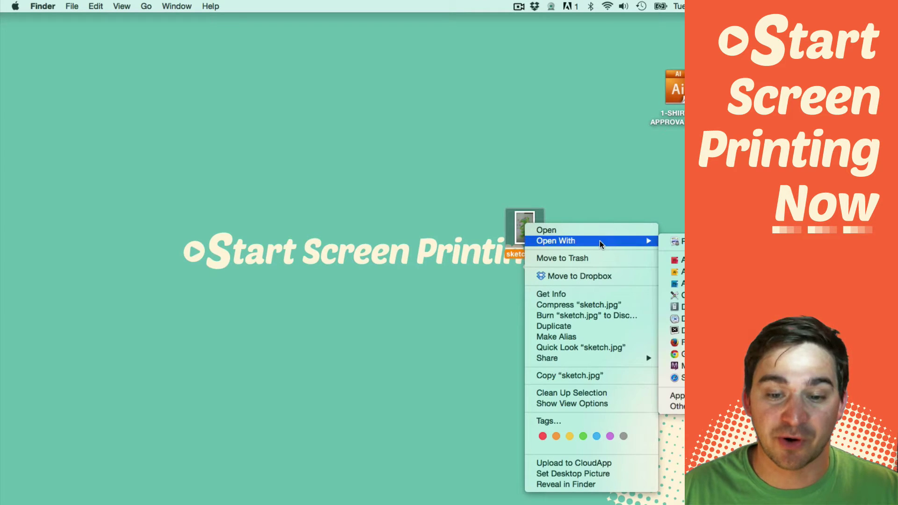
pyautogui.click(682, 284)
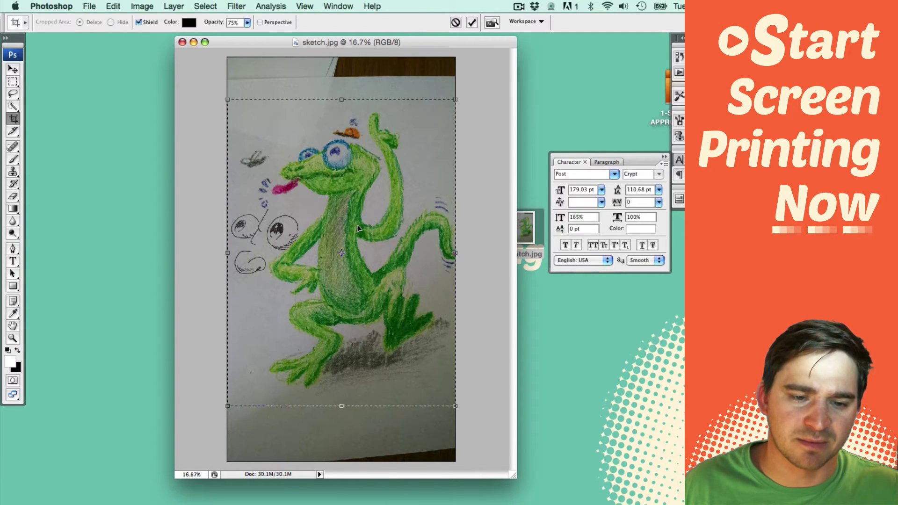
pyautogui.press('Return')
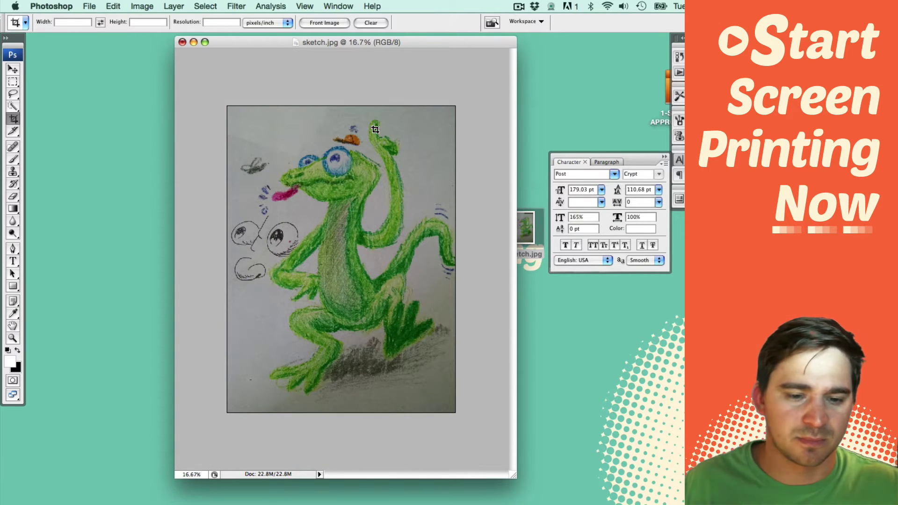
# Step: Brighten the cropped sketch with a Levels adjustment, setting the RGB midtone input level to 3.59
pyautogui.click(143, 7)
pyautogui.moveTo(146, 37)
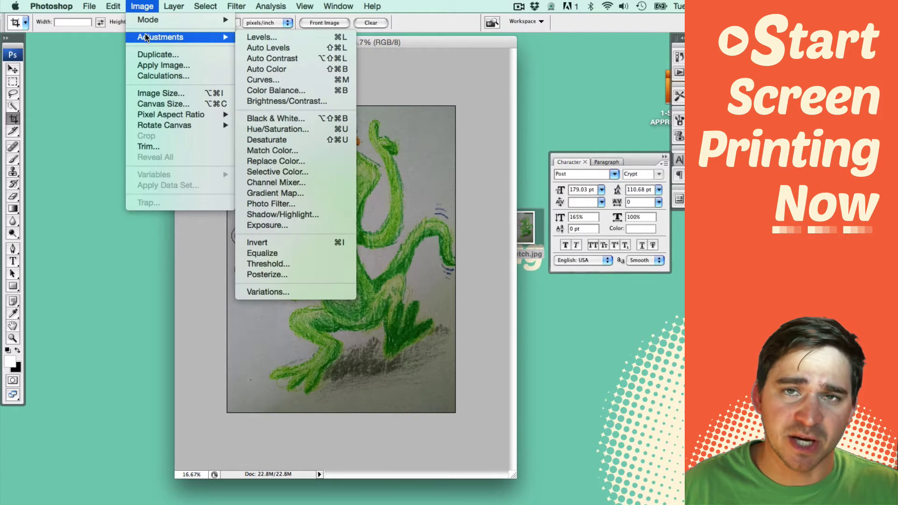
pyautogui.click(264, 37)
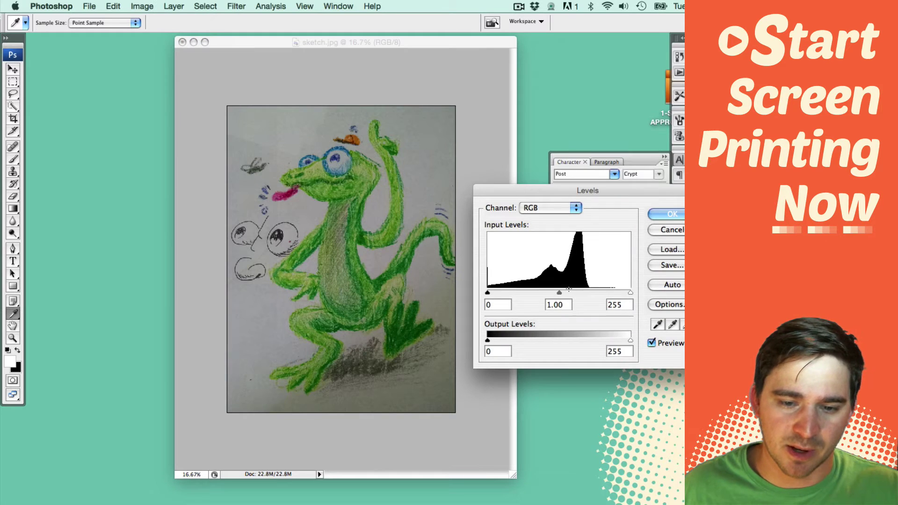
pyautogui.moveTo(560, 293); pyautogui.dragTo(499, 293)
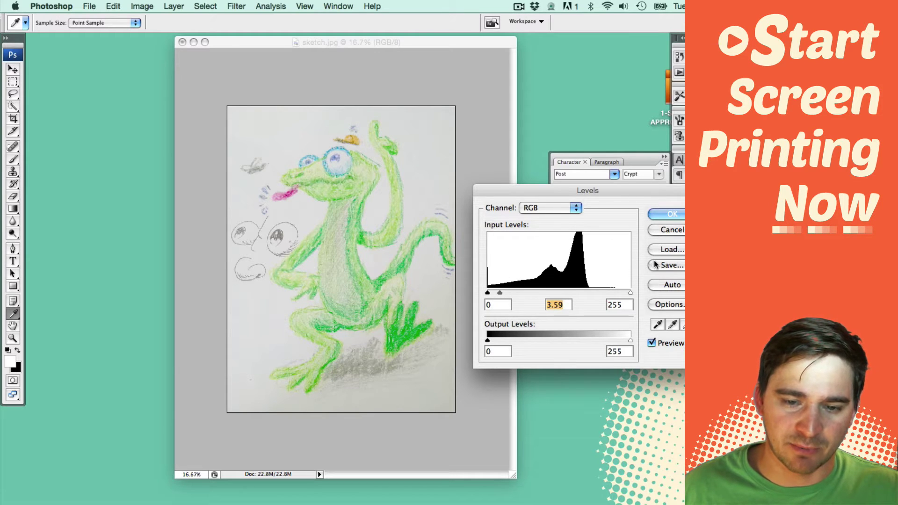
pyautogui.click(672, 214)
pyautogui.press('c')
# Step: Convert the sketch's color mode to Grayscale, discarding the color information
pyautogui.click(136, 3)
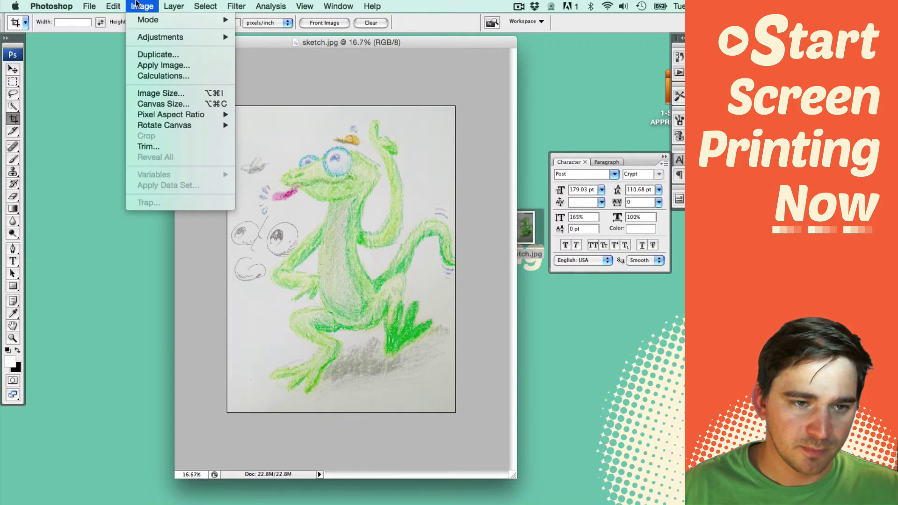
pyautogui.moveTo(141, 19)
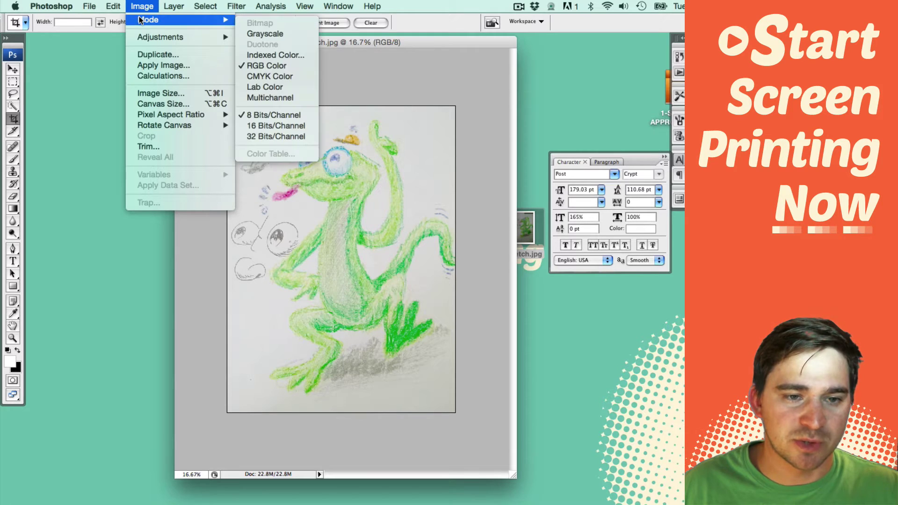
pyautogui.click(254, 34)
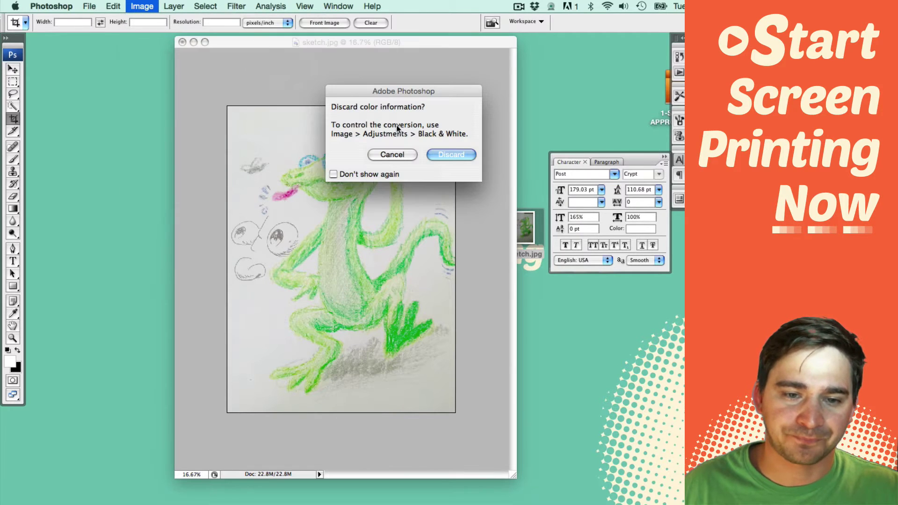
pyautogui.click(445, 155)
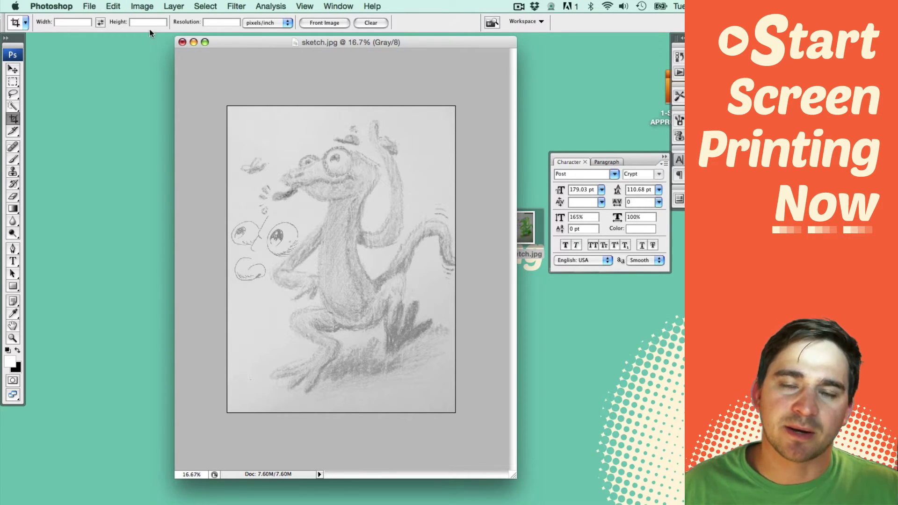
# Step: Close sketch.jpg and save its changes as a JPEG at Maximum quality 12 with the Baseline ("Standard") format
pyautogui.click(90, 6)
pyautogui.click(99, 88)
pyautogui.click(541, 157)
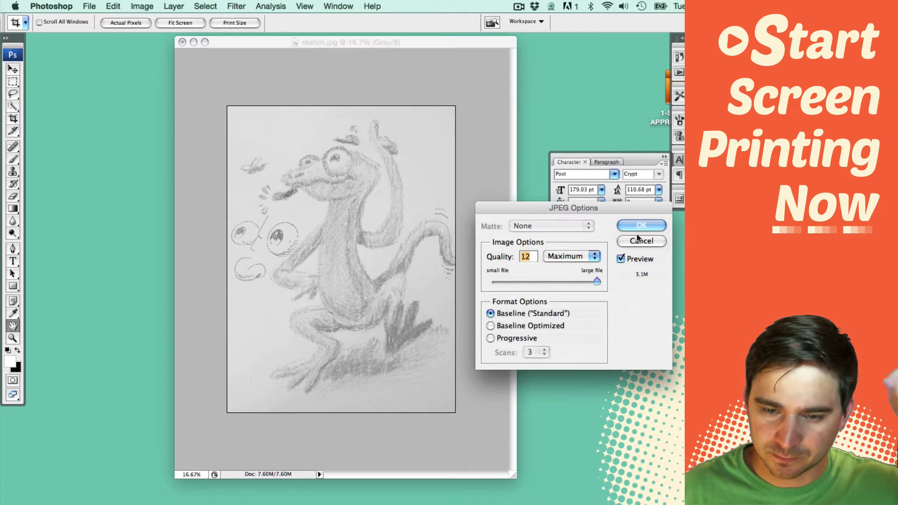
pyautogui.click(639, 226)
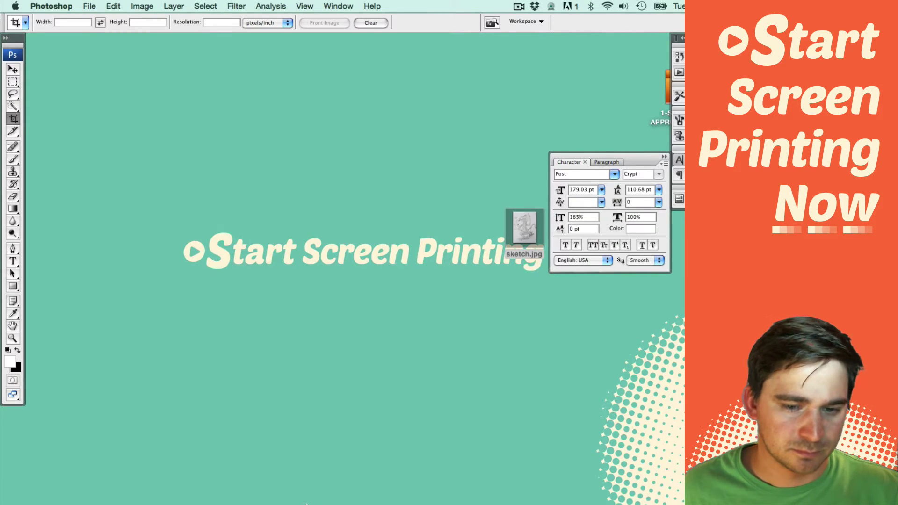
# Step: Switch back to Illustrator, update the modified sketch link and recolor the sketch image with the Global Pure Cyan swatch
pyautogui.click(223, 496)
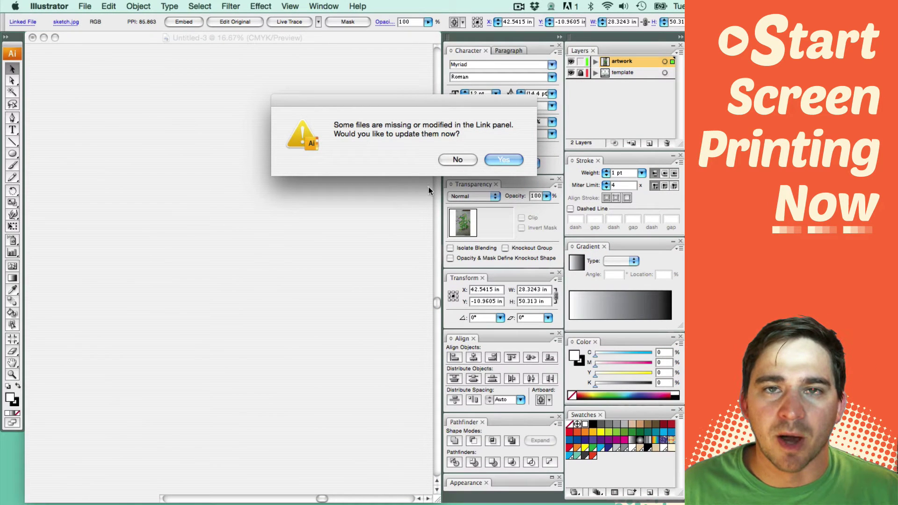
pyautogui.click(503, 159)
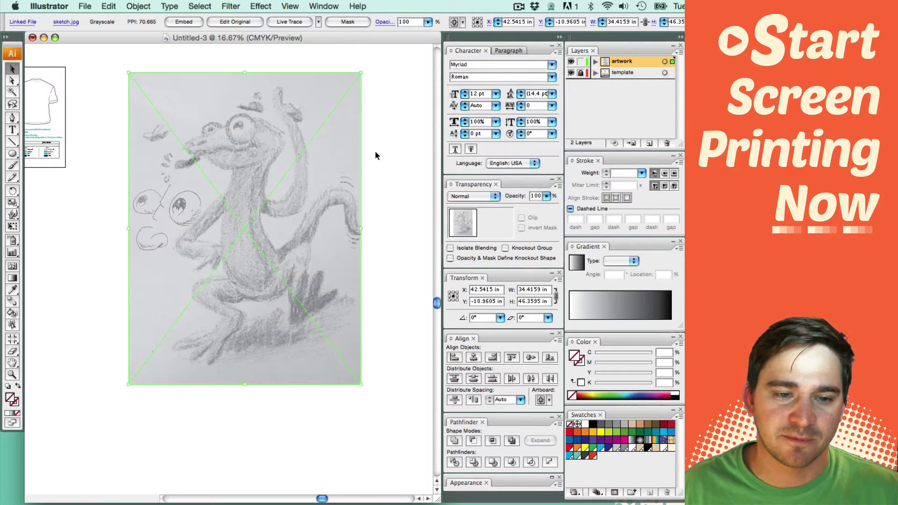
pyautogui.click(378, 195)
pyautogui.moveTo(324, 186); pyautogui.dragTo(323, 186)
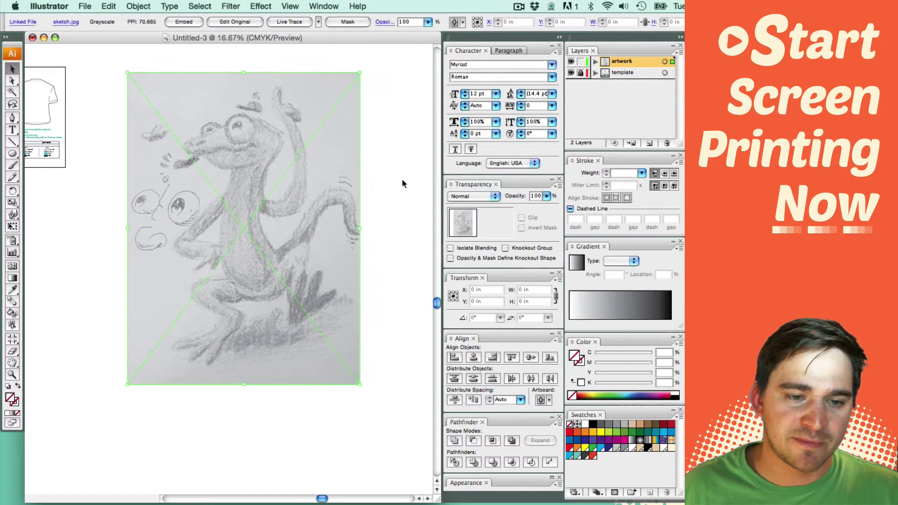
pyautogui.click(600, 447)
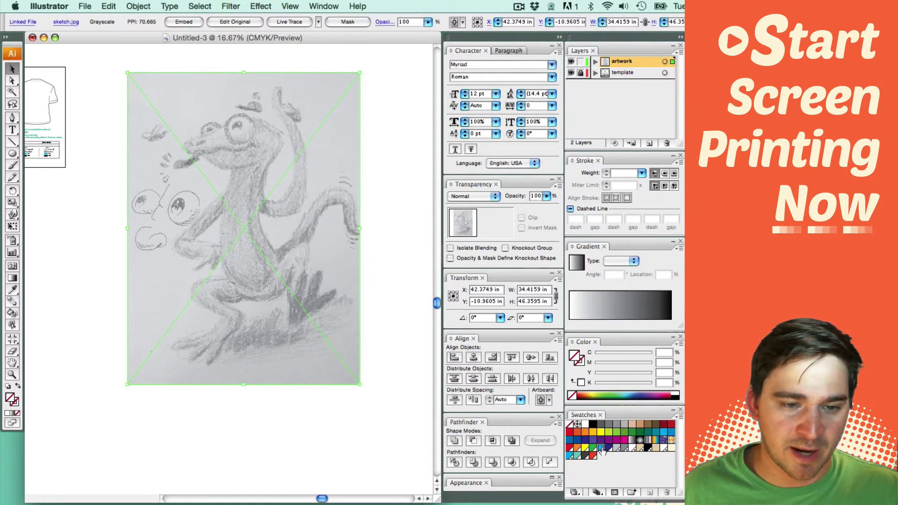
pyautogui.click(408, 201)
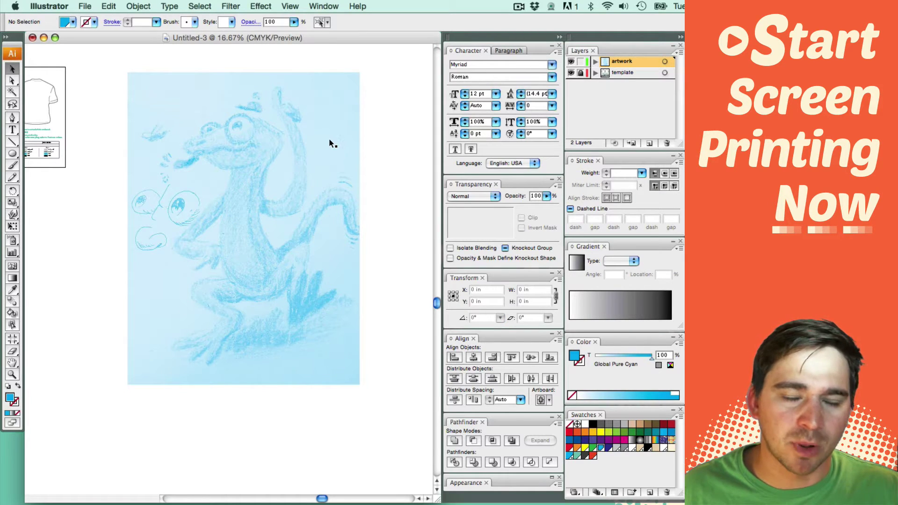
# Step: Reopen the grayscale sketch.jpg from the desktop in Photoshop
pyautogui.click(10, 455)
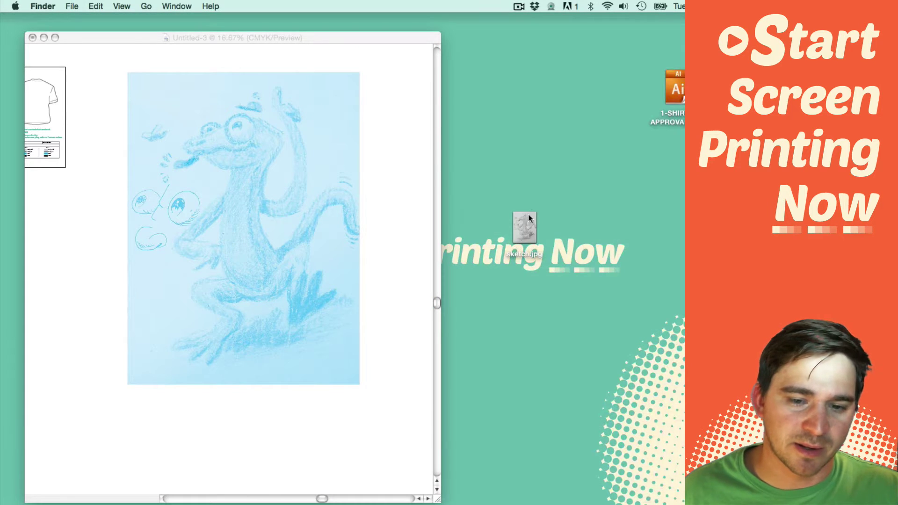
pyautogui.click(523, 229)
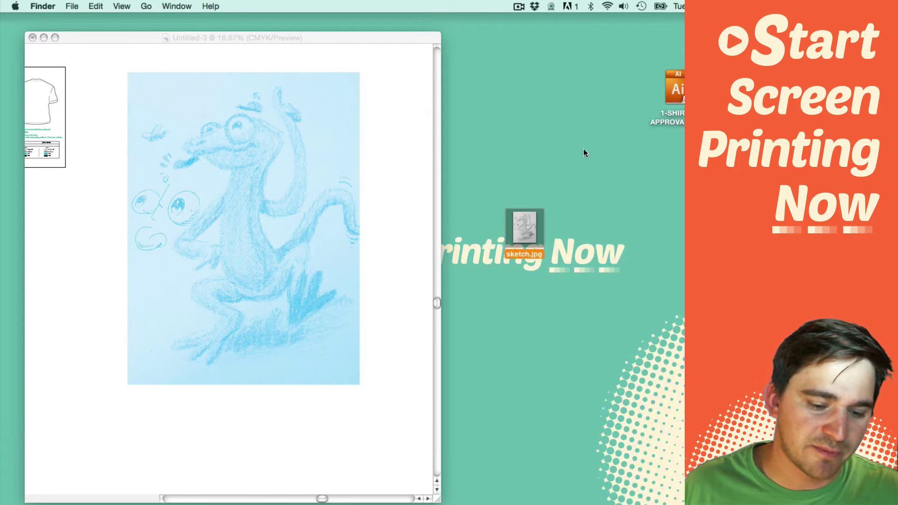
pyautogui.rightClick(526, 220)
pyautogui.moveTo(554, 237)
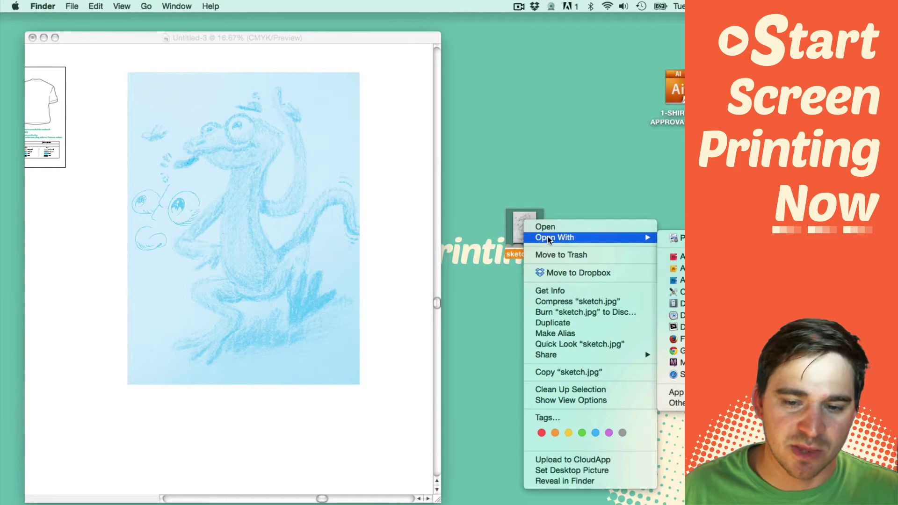
pyautogui.click(675, 280)
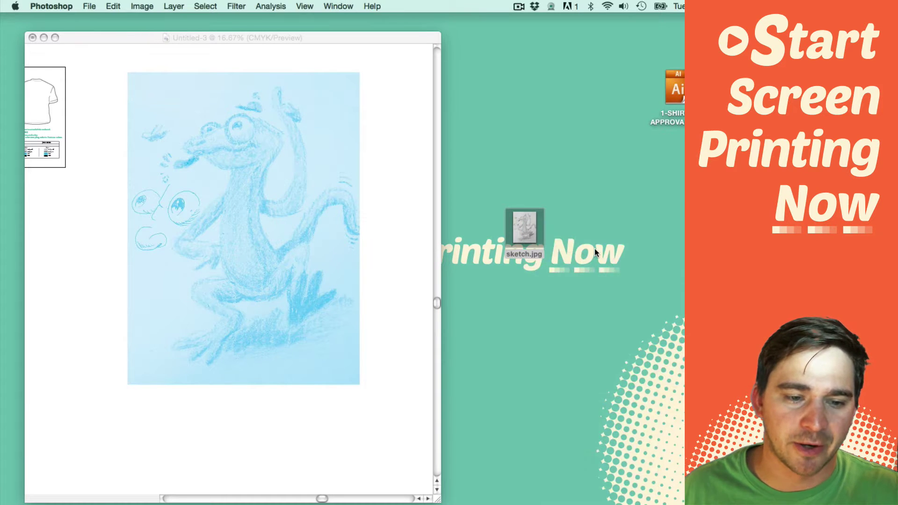
# Step: Adjust the grayscale sketch's Levels to a midtone value of 0.58 and a white input of 212
pyautogui.click(142, 6)
pyautogui.moveTo(157, 19)
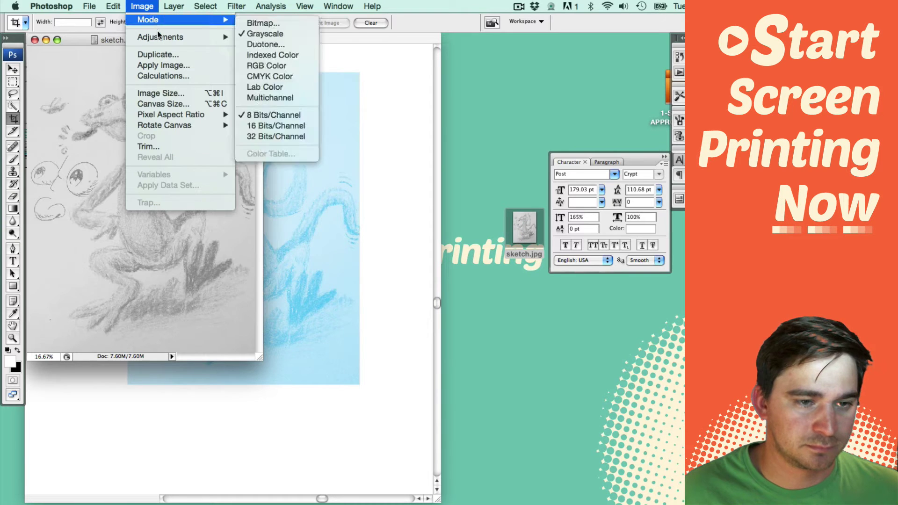
pyautogui.moveTo(189, 35)
pyautogui.click(257, 40)
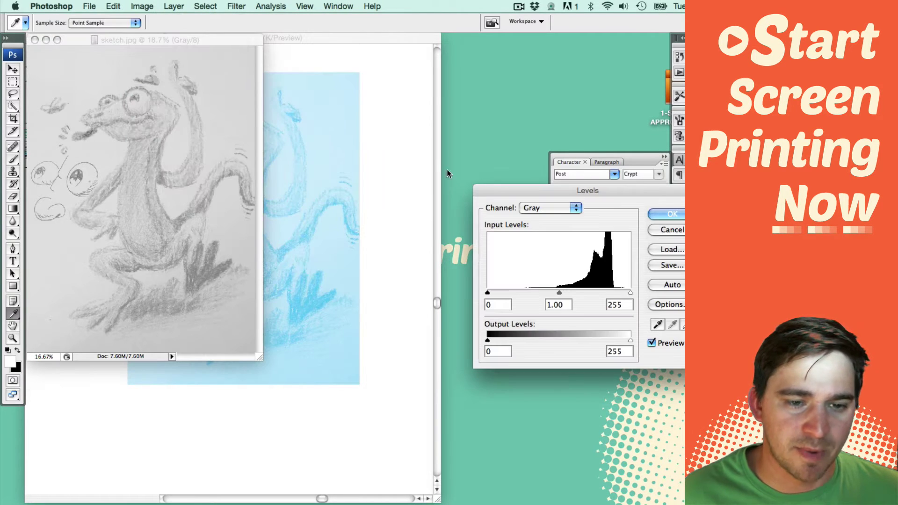
pyautogui.moveTo(630, 292); pyautogui.dragTo(602, 287)
pyautogui.keyDown('alt'); pyautogui.click(602, 287); pyautogui.keyUp('alt')
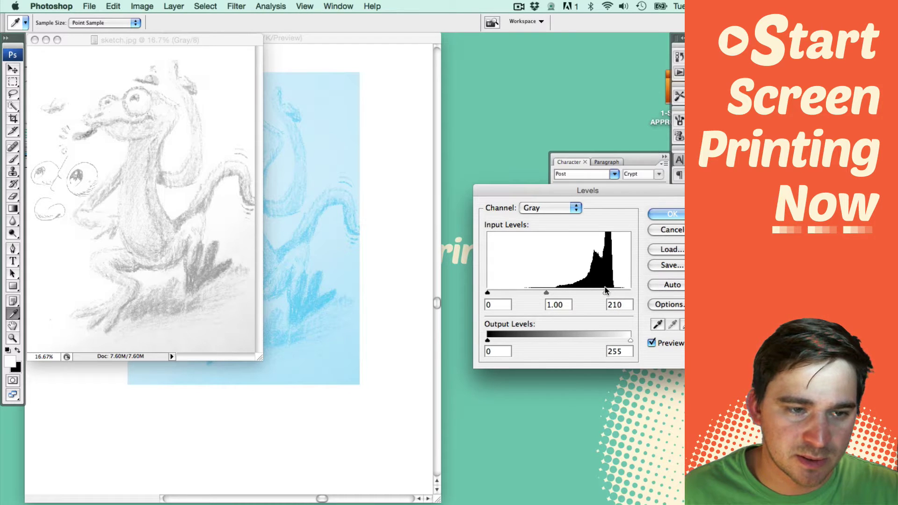
pyautogui.moveTo(606, 290); pyautogui.dragTo(610, 291)
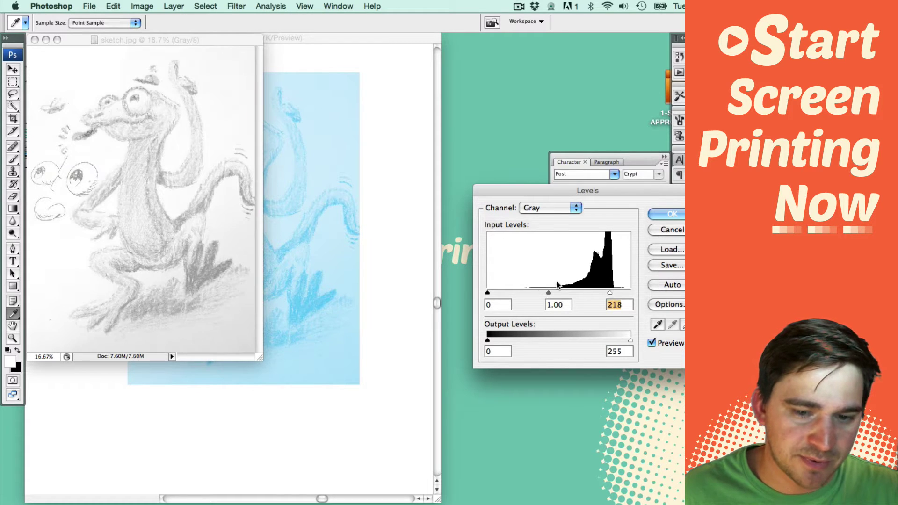
pyautogui.moveTo(547, 293); pyautogui.dragTo(603, 290)
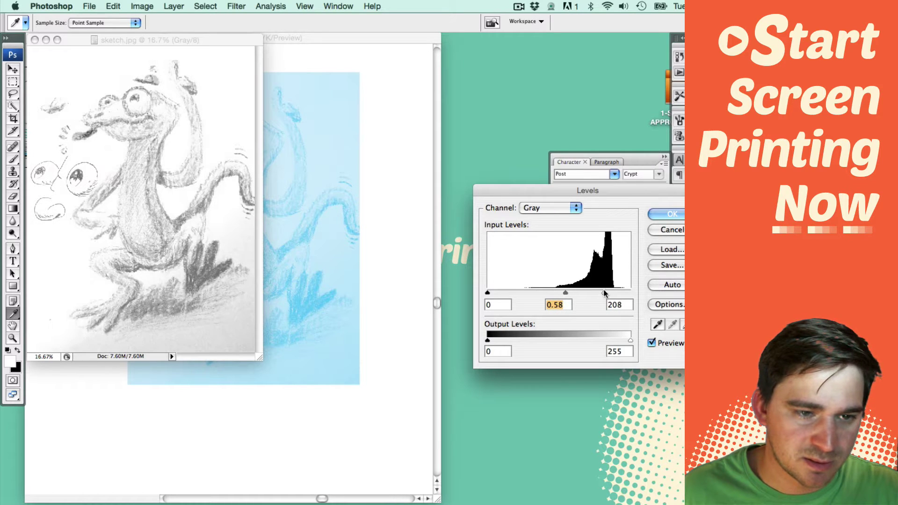
pyautogui.click(605, 290)
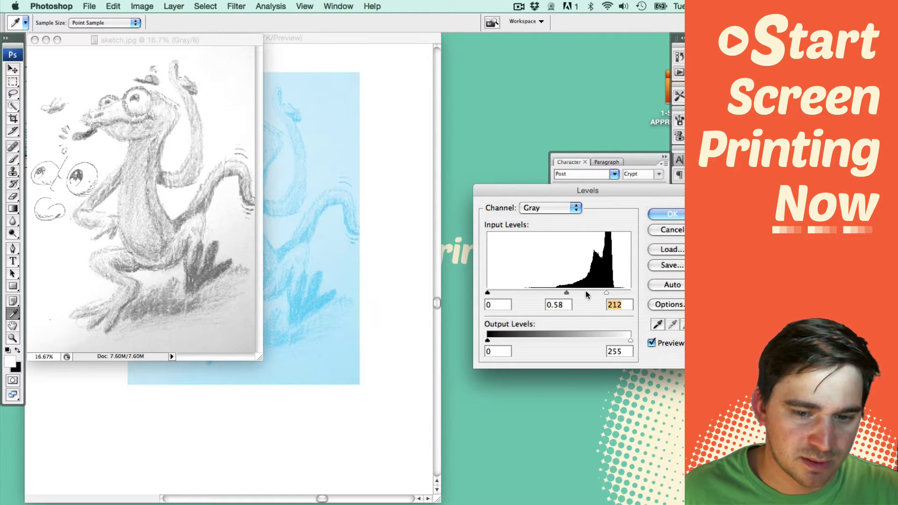
pyautogui.click(671, 215)
pyautogui.press('c')
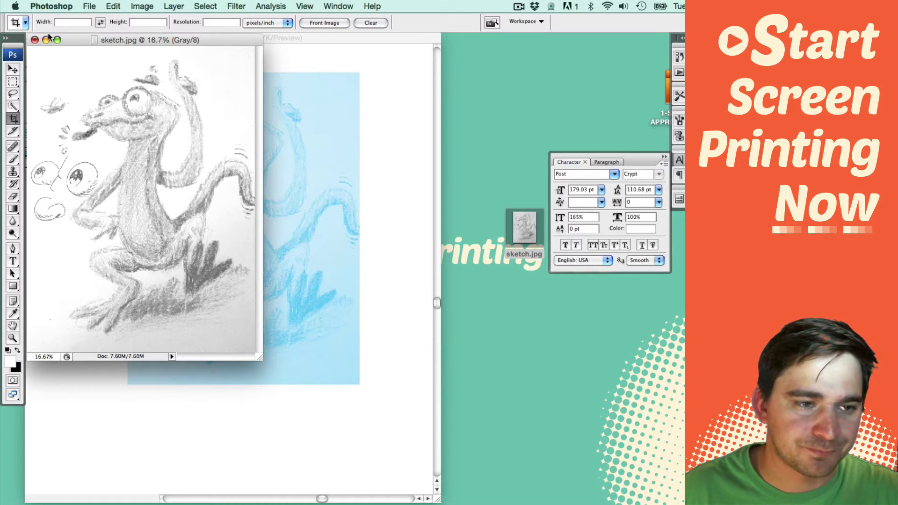
# Step: Close sketch.jpg with its changes saved, switch back to Illustrator and update the modified sketch link
pyautogui.click(35, 39)
pyautogui.press('super+w')
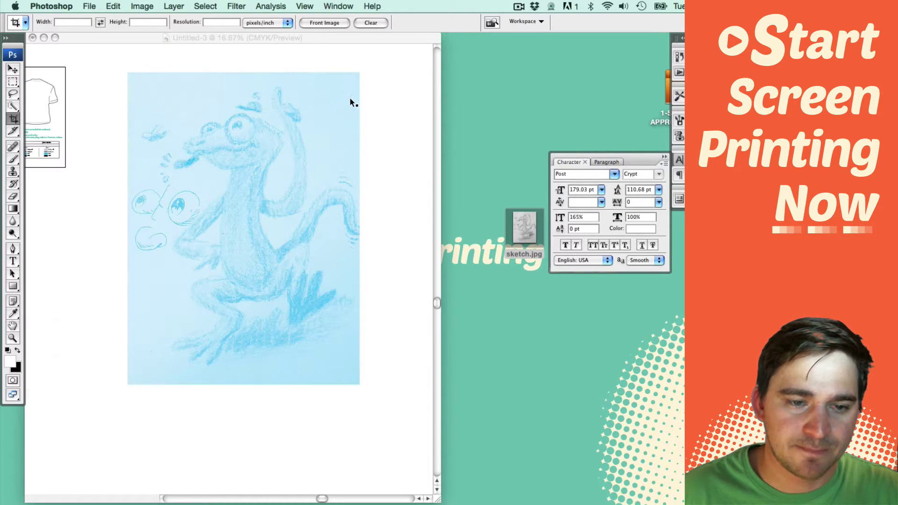
pyautogui.click(389, 111)
pyautogui.click(503, 160)
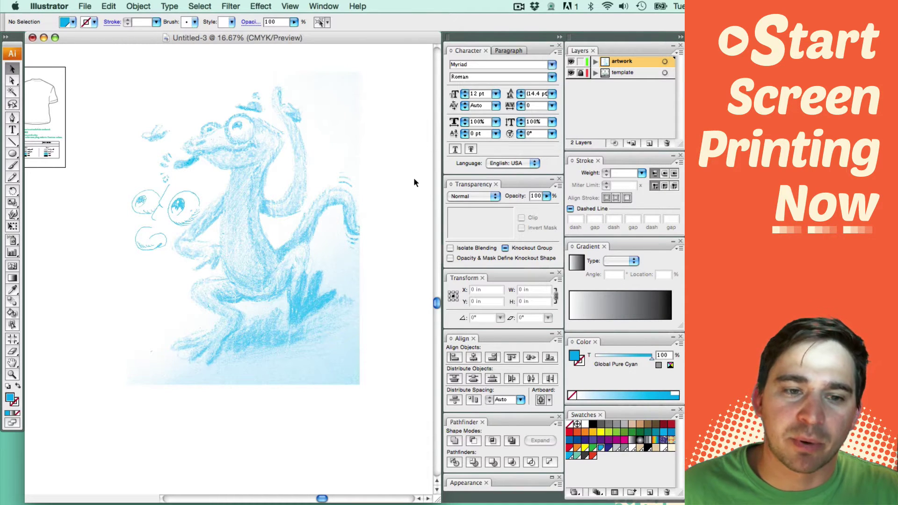
# Step: Add a new layer named sketch and set its layer color to Magenta
pyautogui.scroll(2, 370, 178)
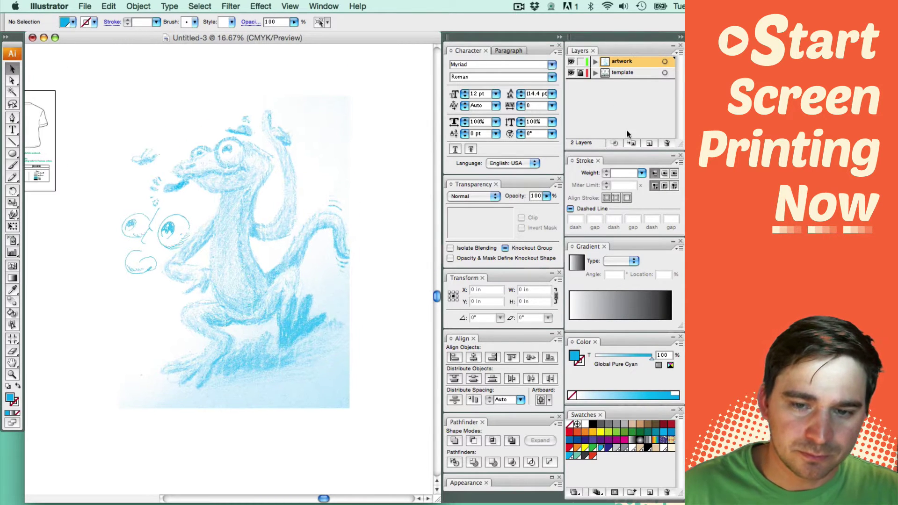
pyautogui.click(650, 144)
pyautogui.doubleClick(617, 62)
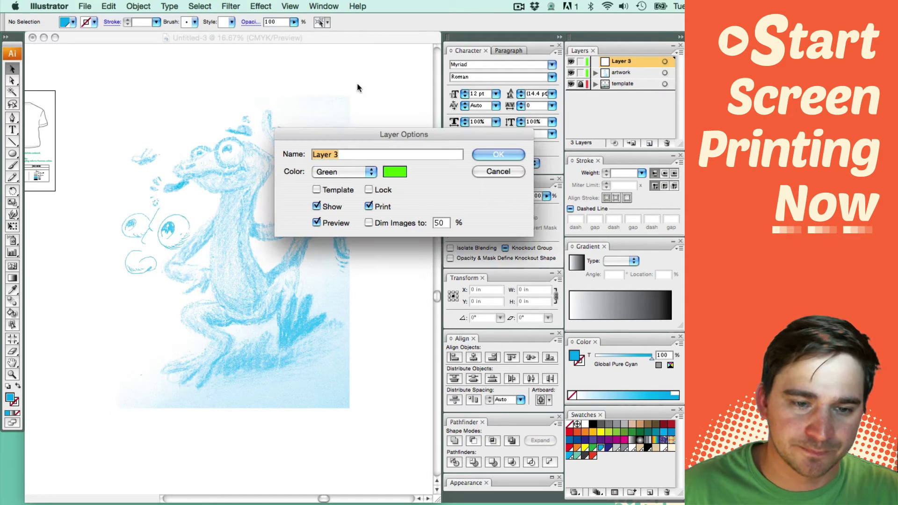
pyautogui.write('sketch')
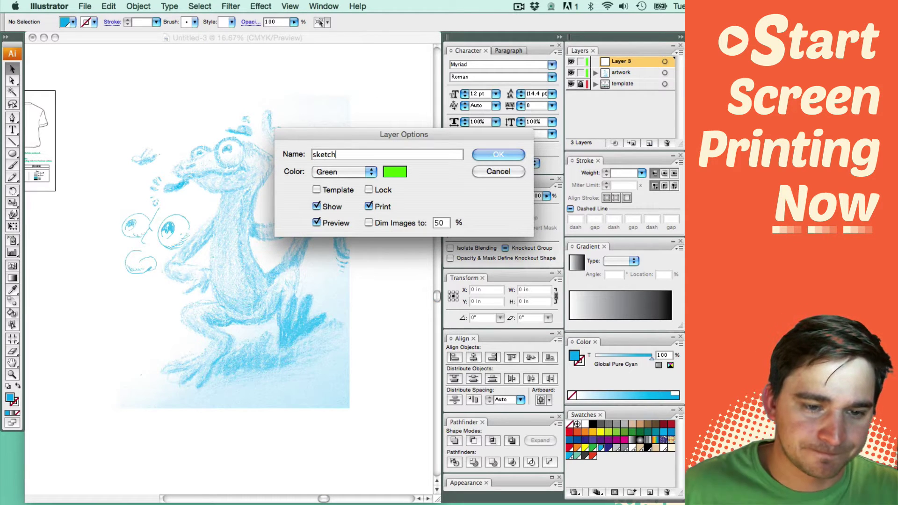
pyautogui.click(342, 172)
pyautogui.click(335, 202)
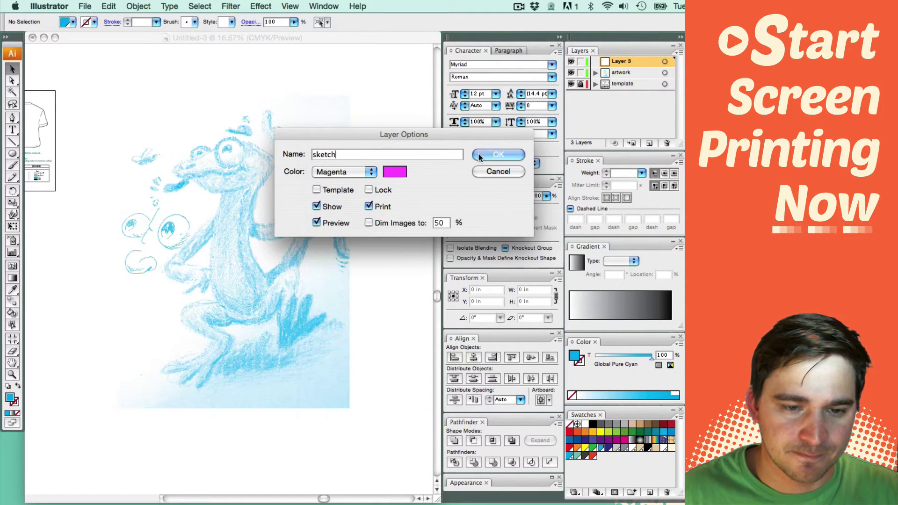
pyautogui.click(497, 150)
# Step: Move the lizard sketch image from the artwork layer to the sketch layer with Send to Current Layer
pyautogui.click(133, 5)
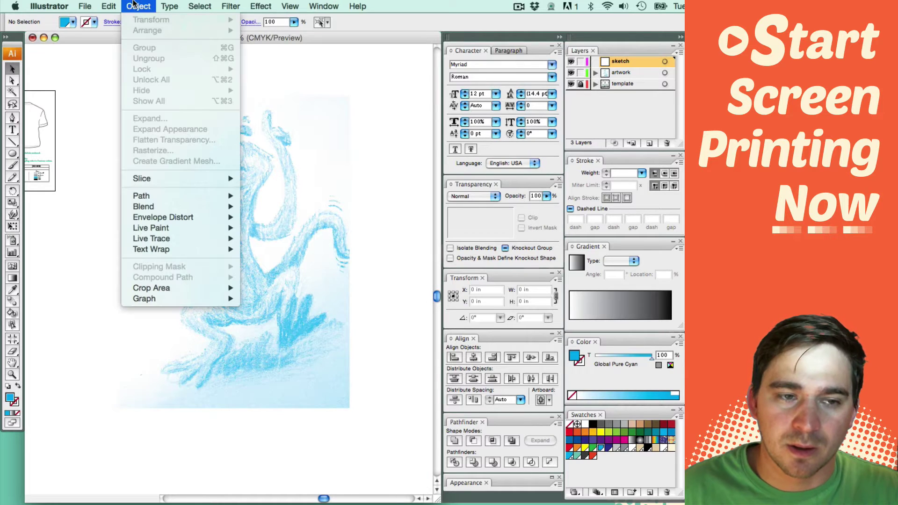
pyautogui.click(367, 145)
pyautogui.click(315, 216)
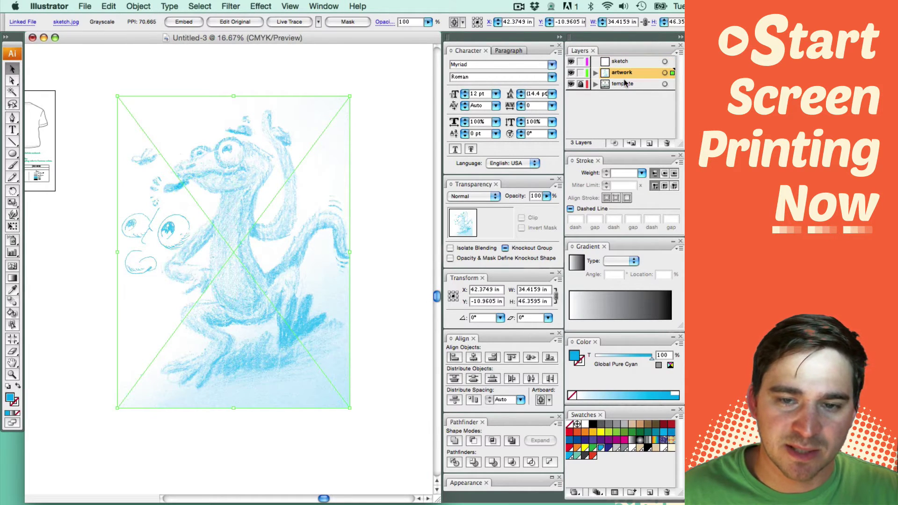
pyautogui.click(606, 61)
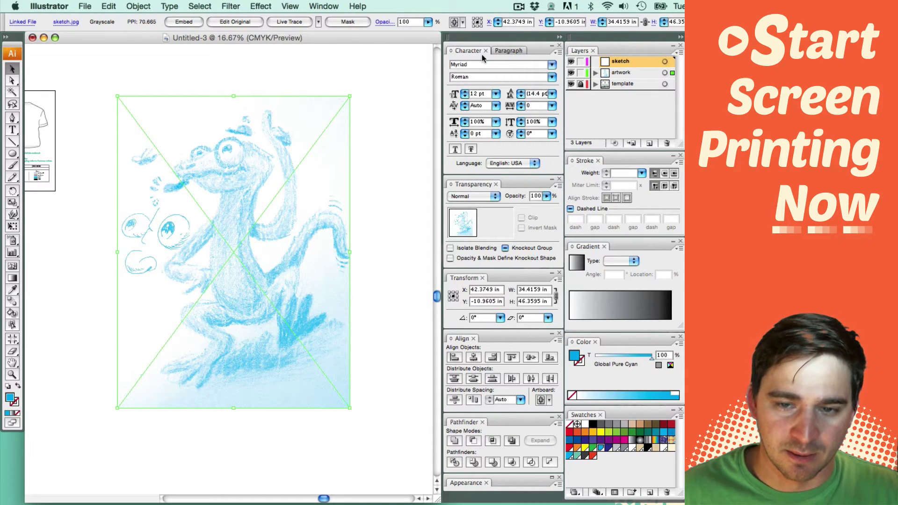
pyautogui.click(139, 5)
pyautogui.click(140, 5)
pyautogui.click(140, 5)
pyautogui.moveTo(154, 20)
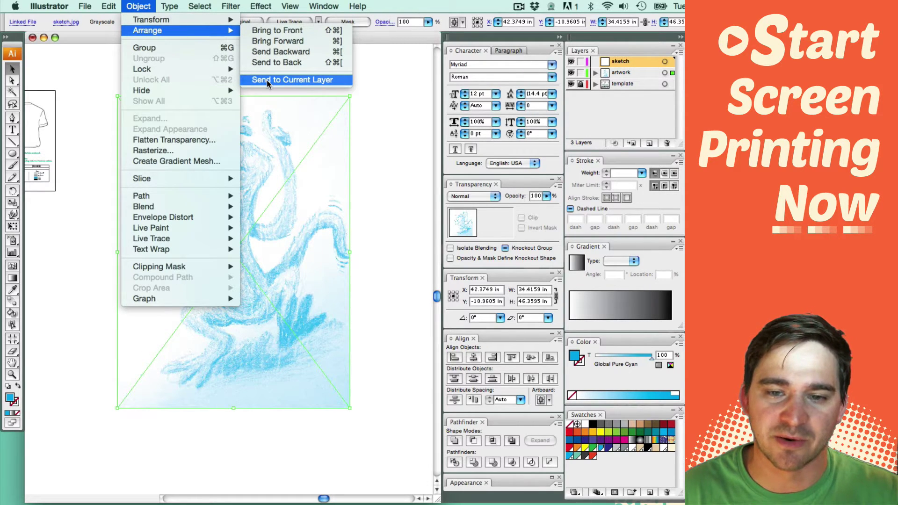
pyautogui.click(267, 80)
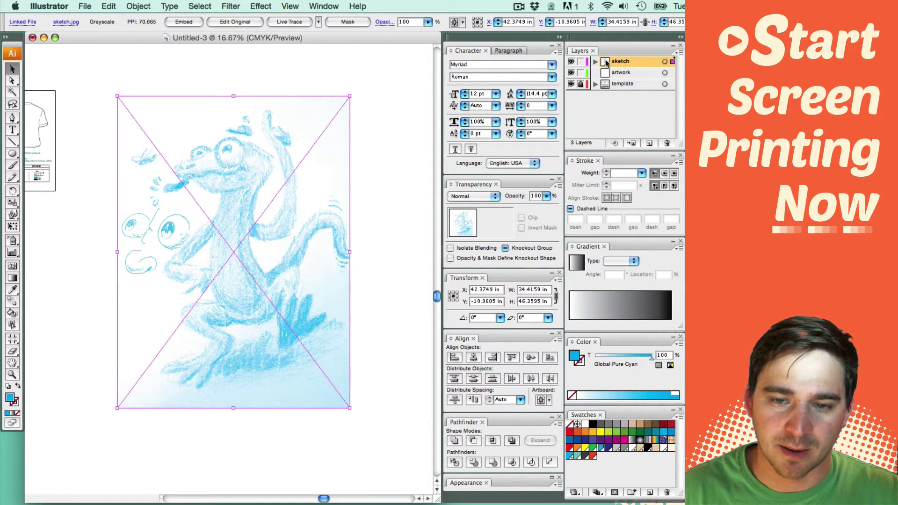
# Step: Place the sketch layer between the artwork and template layers, lock it and make the artwork layer active
pyautogui.moveTo(610, 70); pyautogui.dragTo(609, 78)
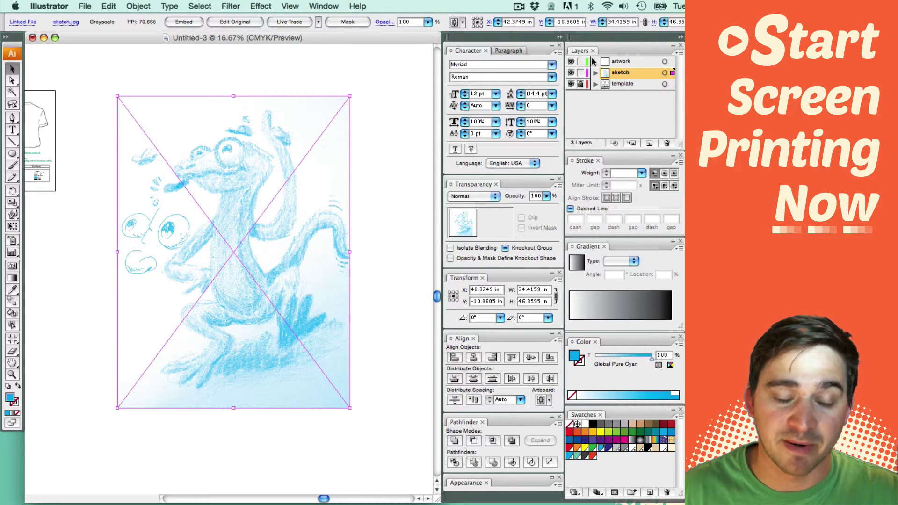
pyautogui.click(579, 73)
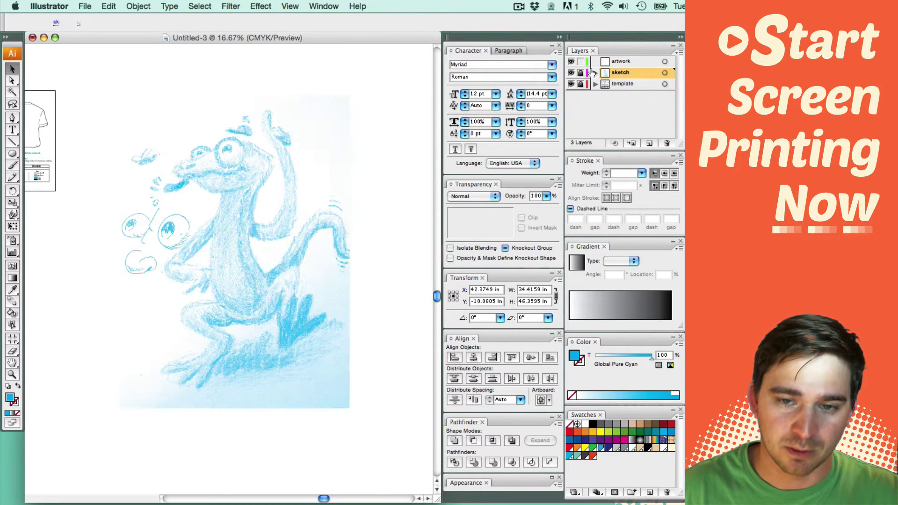
pyautogui.moveTo(261, 235); pyautogui.dragTo(308, 228)
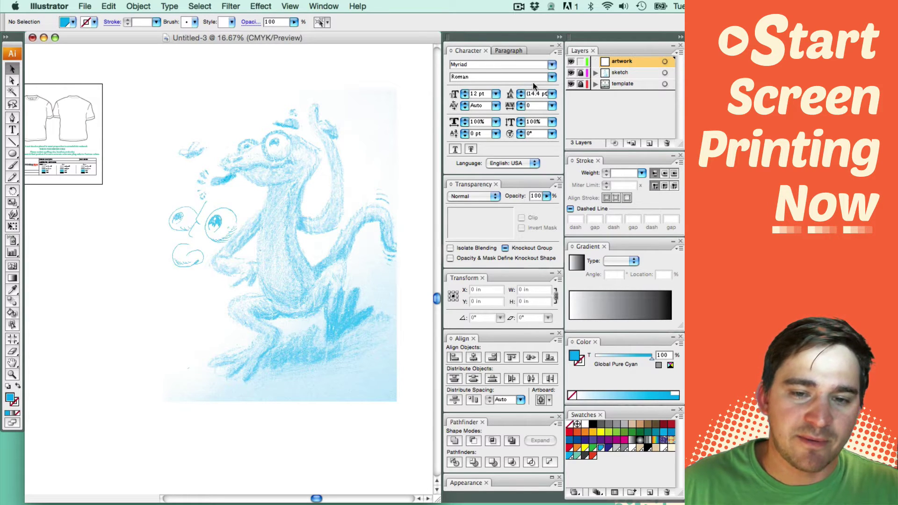
# Step: Unlock the sketch layer, scale the image to about 15.5 by 20.9 in nearer the shirt template, relock the layer and activate artwork
pyautogui.click(581, 74)
pyautogui.click(297, 194)
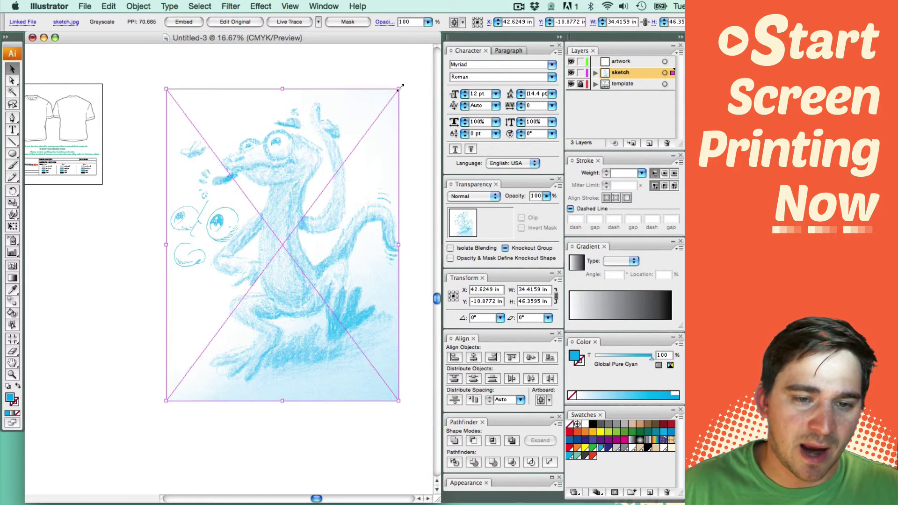
pyautogui.moveTo(400, 89); pyautogui.dragTo(334, 168)
pyautogui.moveTo(290, 241); pyautogui.dragTo(206, 141)
pyautogui.moveTo(250, 75); pyautogui.dragTo(238, 92)
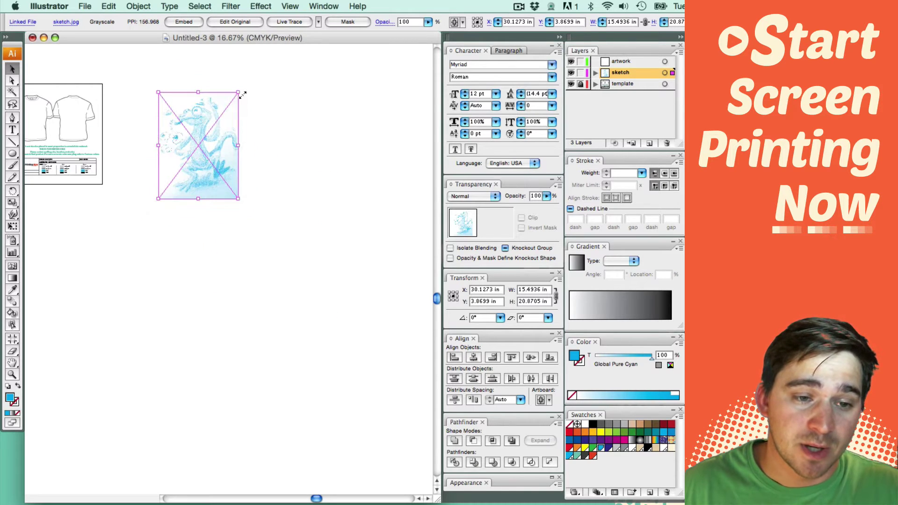
pyautogui.click(580, 73)
pyautogui.click(621, 61)
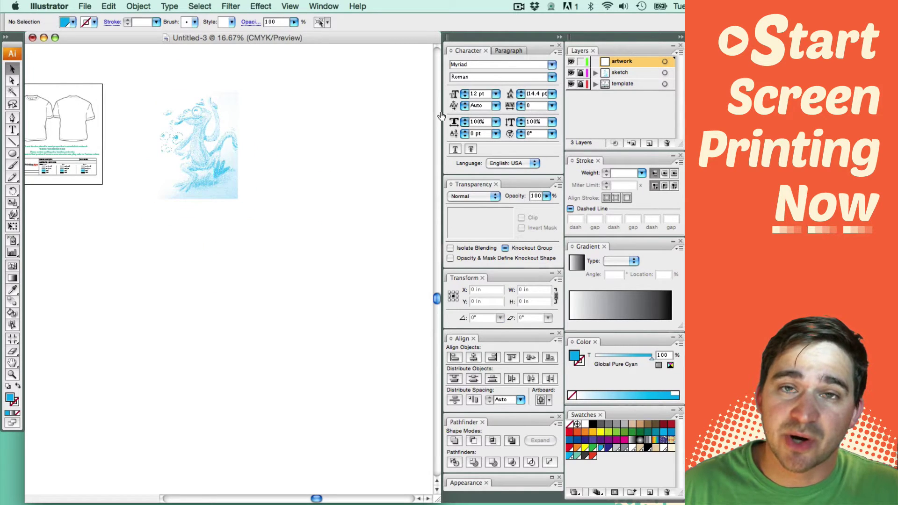
# Step: Frame the resized lizard sketch closely in the view and display the available brushes
pyautogui.press('super+space')
pyautogui.moveTo(127, 74)
pyautogui.mouseDown()
pyautogui.moveTo(280, 232)
pyautogui.moveTo(256, 216)
pyautogui.mouseUp()
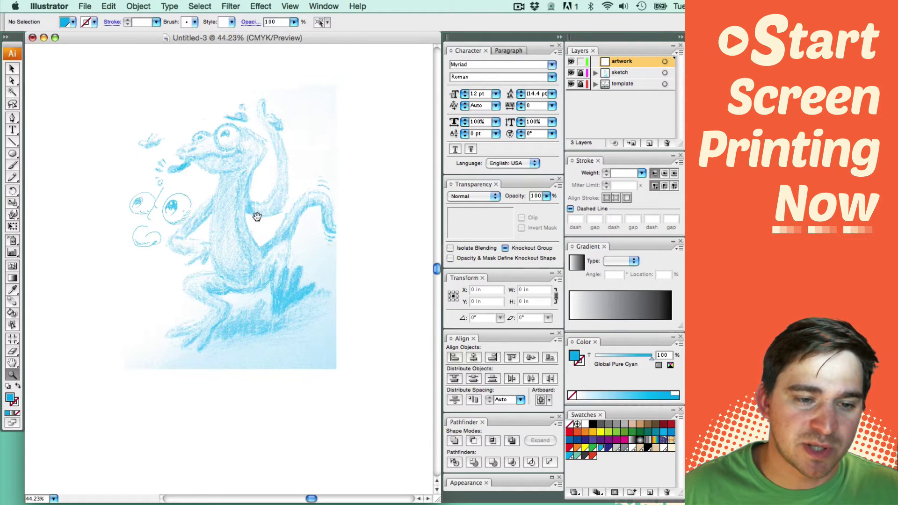
pyautogui.press('space')
pyautogui.moveTo(197, 224); pyautogui.dragTo(220, 222)
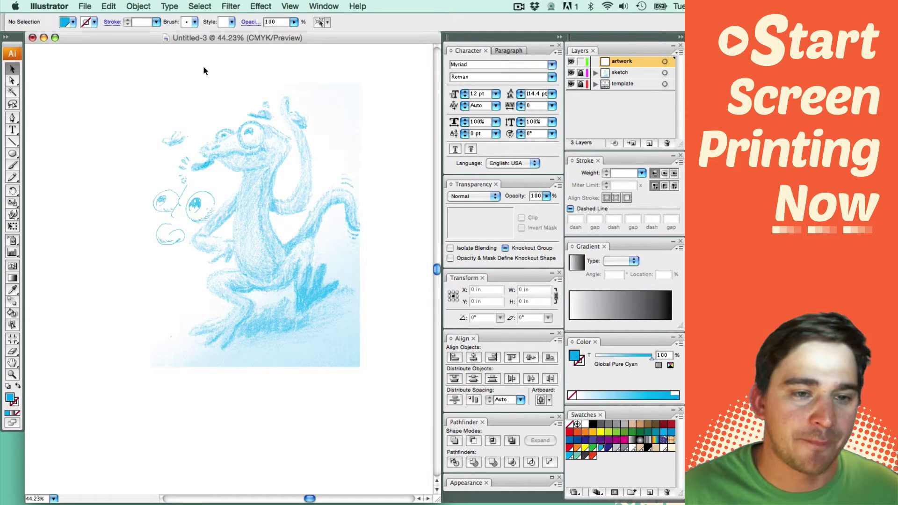
pyautogui.press('F5')
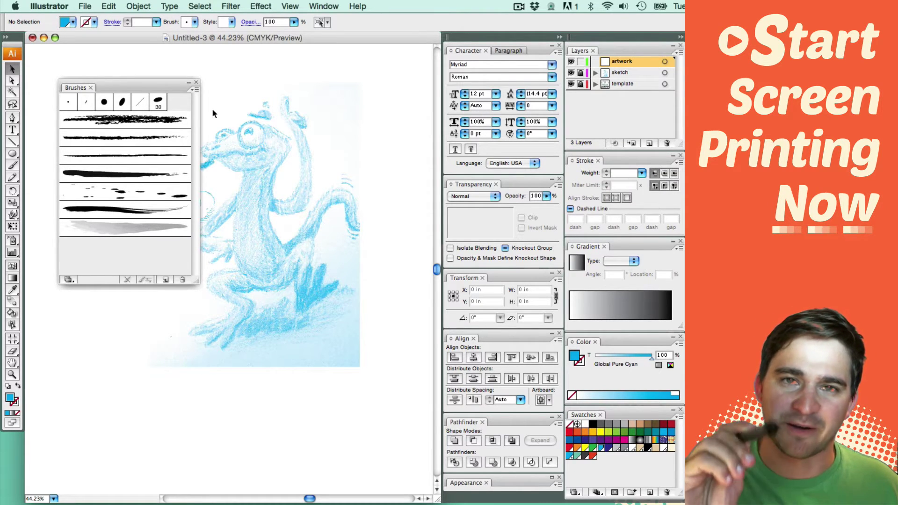
# Step: Draw a tapered, S-curved cyan shape beside the lizard's tail with the Pen tool
pyautogui.press('p')
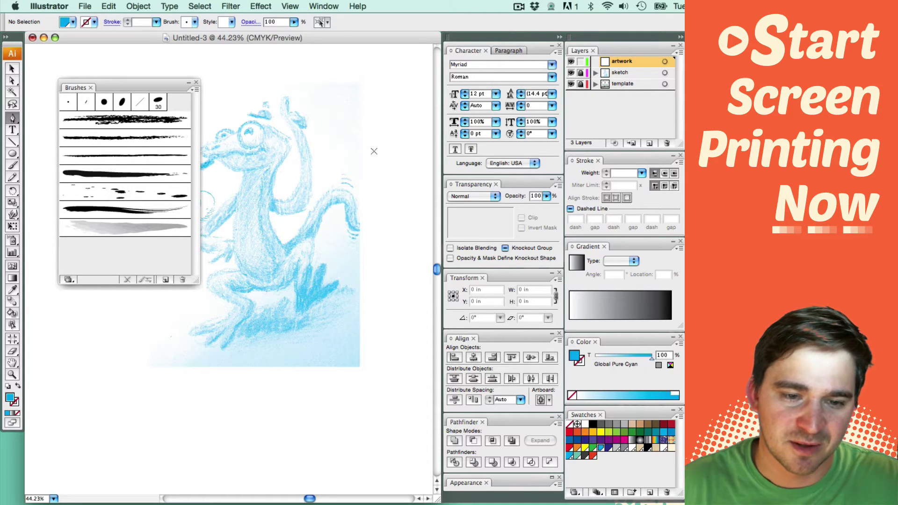
pyautogui.click(369, 140)
pyautogui.moveTo(370, 164); pyautogui.dragTo(384, 189)
pyautogui.moveTo(384, 221); pyautogui.dragTo(376, 238)
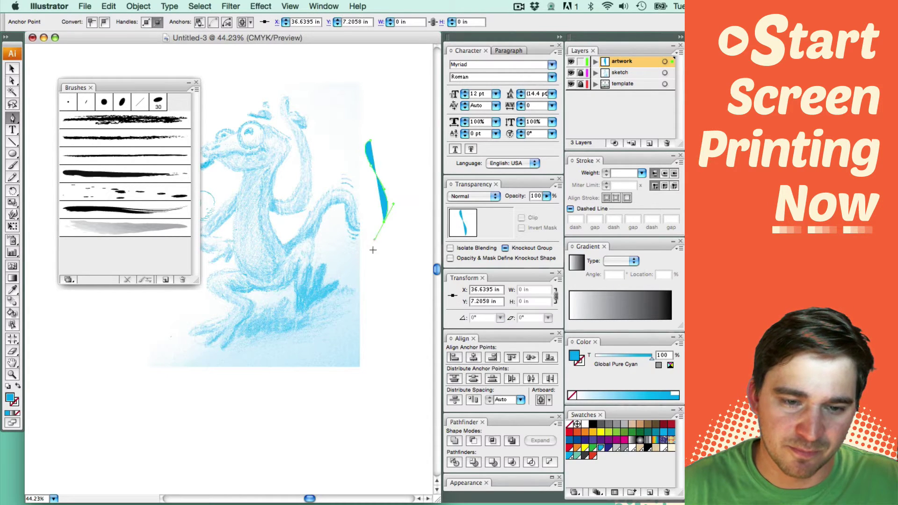
pyautogui.click(384, 222)
pyautogui.moveTo(392, 180); pyautogui.dragTo(369, 109)
# Step: Check the curved shape's anchor points with Direct Selection, and delete the whole shape
pyautogui.press('a')
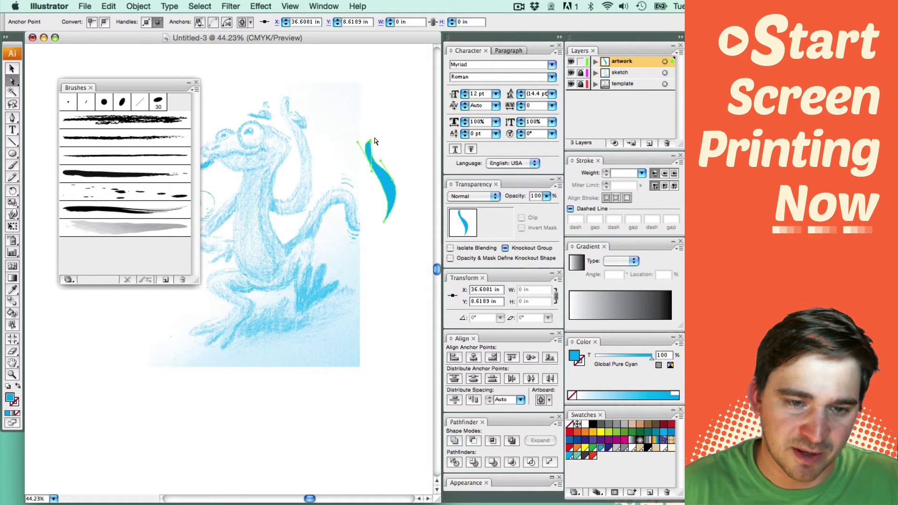
pyautogui.click(391, 150)
pyautogui.click(372, 143)
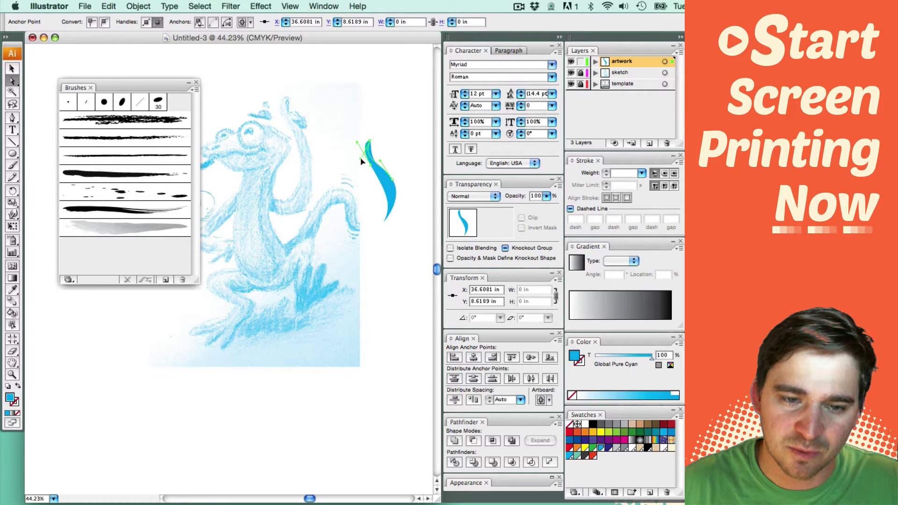
pyautogui.click(349, 192)
pyautogui.press('v')
pyautogui.click(392, 183)
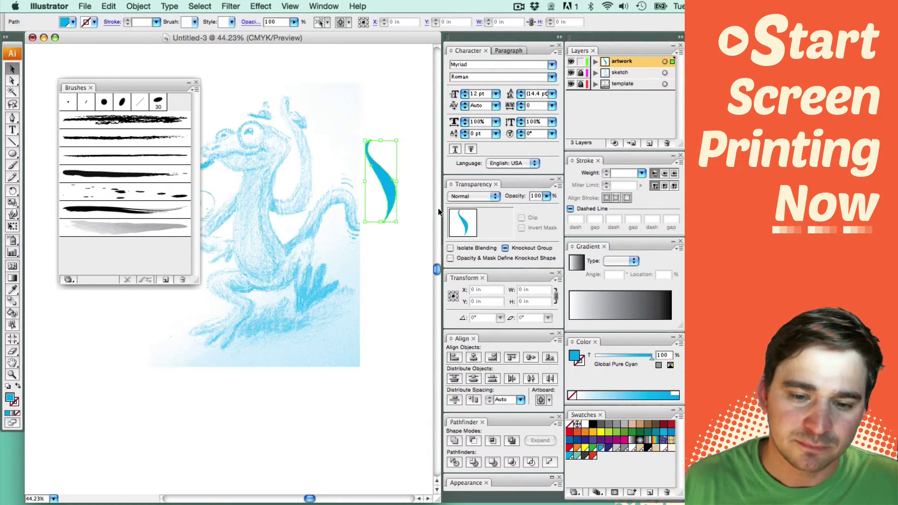
pyautogui.press('Delete')
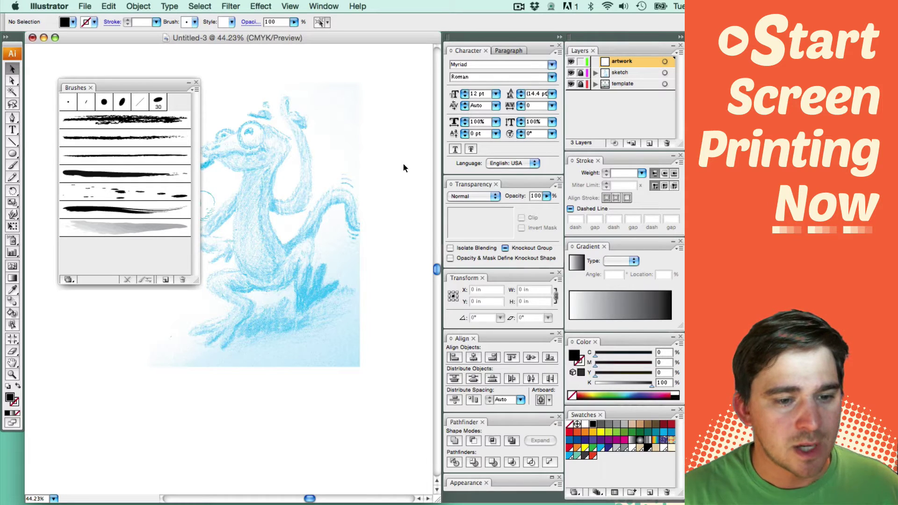
# Step: Create a calligraphic brush with a 10 pt diameter controlled by pen pressure with a 10 pt variation
pyautogui.click(165, 279)
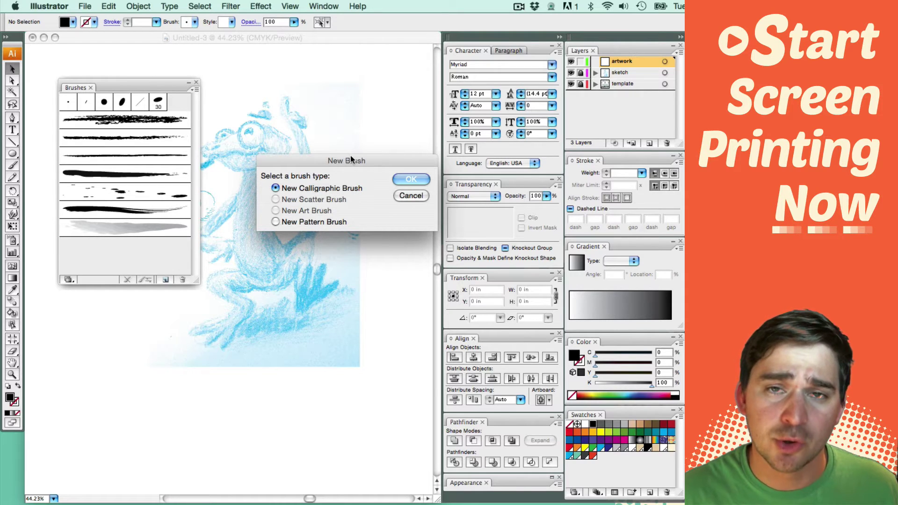
pyautogui.click(405, 177)
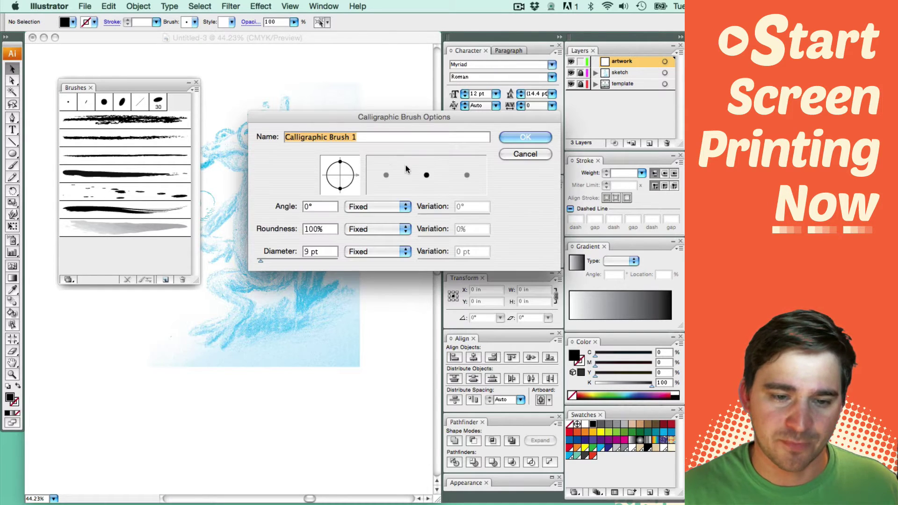
pyautogui.tripleClick(318, 251)
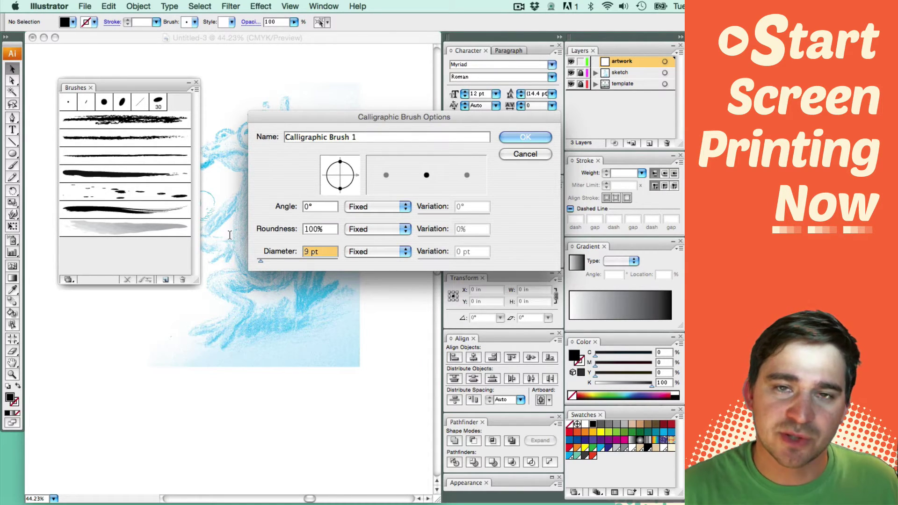
pyautogui.write('10p')
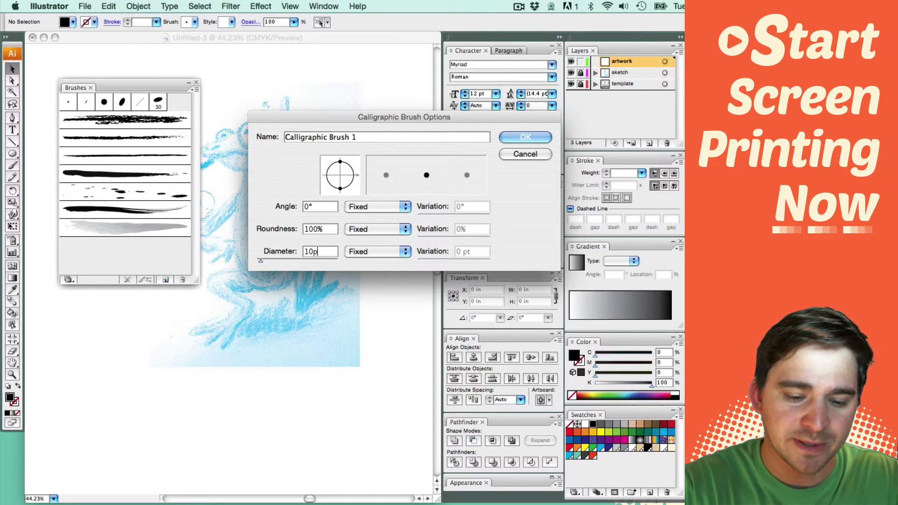
pyautogui.write('t')
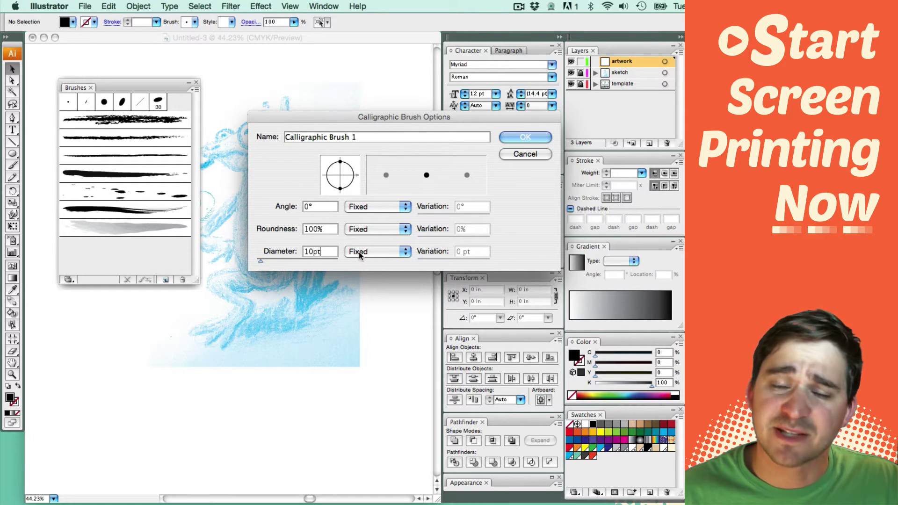
pyautogui.click(359, 253)
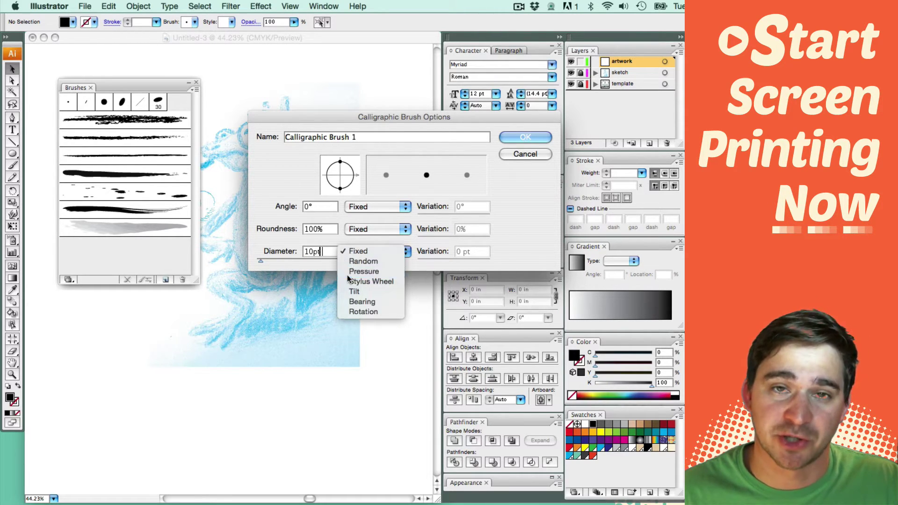
pyautogui.click(351, 272)
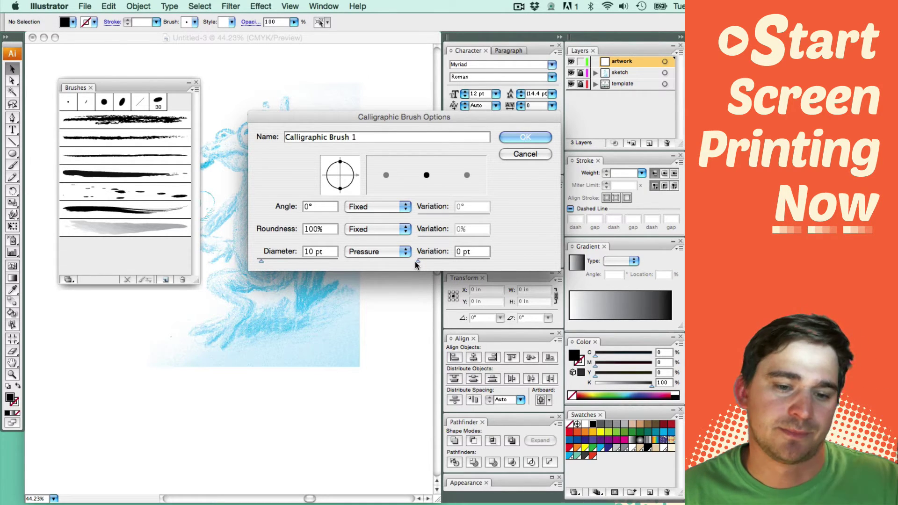
pyautogui.moveTo(417, 262)
pyautogui.mouseDown()
pyautogui.moveTo(497, 259)
pyautogui.moveTo(503, 251)
pyautogui.mouseUp()
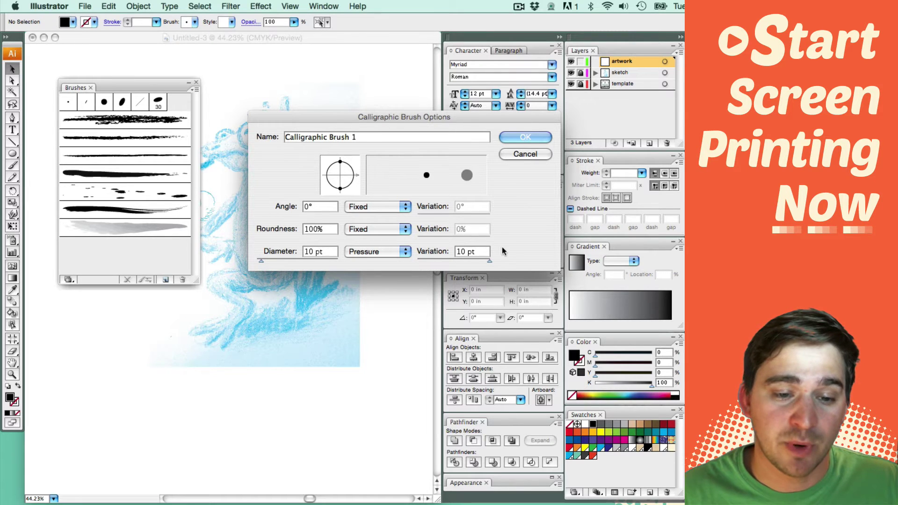
pyautogui.click(523, 137)
# Step: Paint a curved test stroke beside the lizard's raised arm with the Paintbrush tool and undo it
pyautogui.press('b')
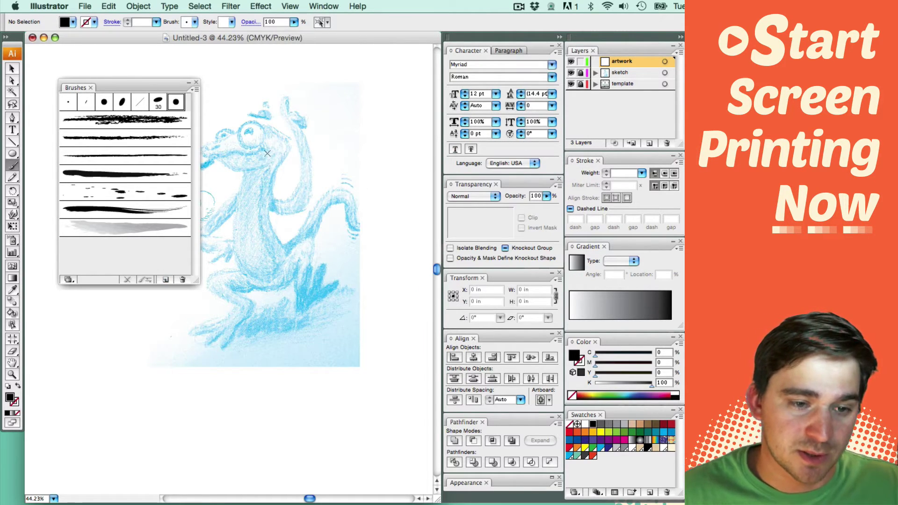
pyautogui.moveTo(322, 123)
pyautogui.mouseDown()
pyautogui.moveTo(314, 206)
pyautogui.moveTo(349, 270)
pyautogui.mouseUp()
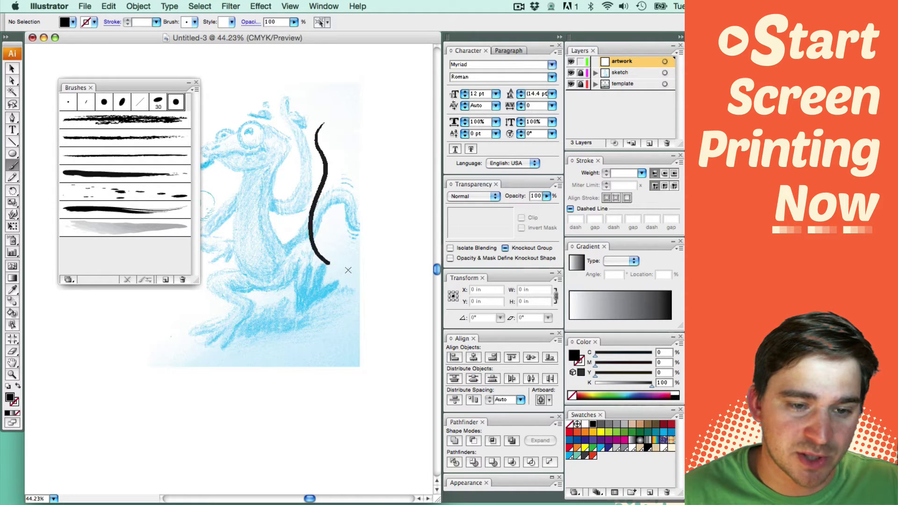
pyautogui.press('super+z')
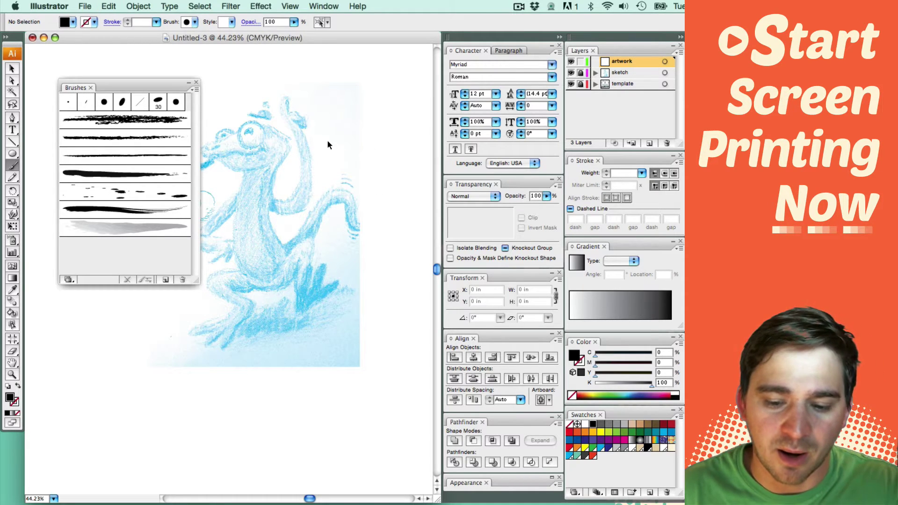
# Step: Enlarge the lizard sketch to 66.67%, move the brush list clear of it and choose the new pressure brush
pyautogui.press('super+equal')
pyautogui.press('super+equal')
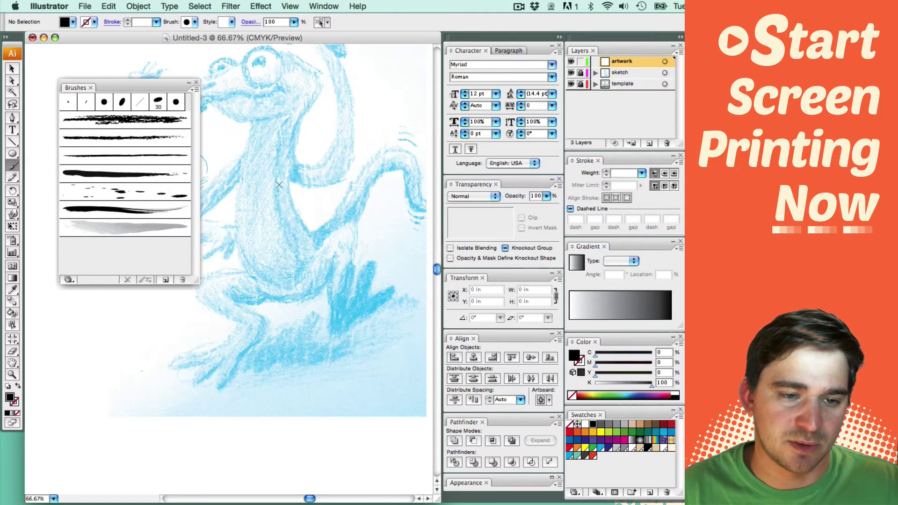
pyautogui.scroll(3, 277, 203)
pyautogui.moveTo(154, 83)
pyautogui.mouseDown()
pyautogui.moveTo(141, 183)
pyautogui.moveTo(138, 162)
pyautogui.moveTo(78, 153)
pyautogui.mouseUp()
pyautogui.click(117, 171)
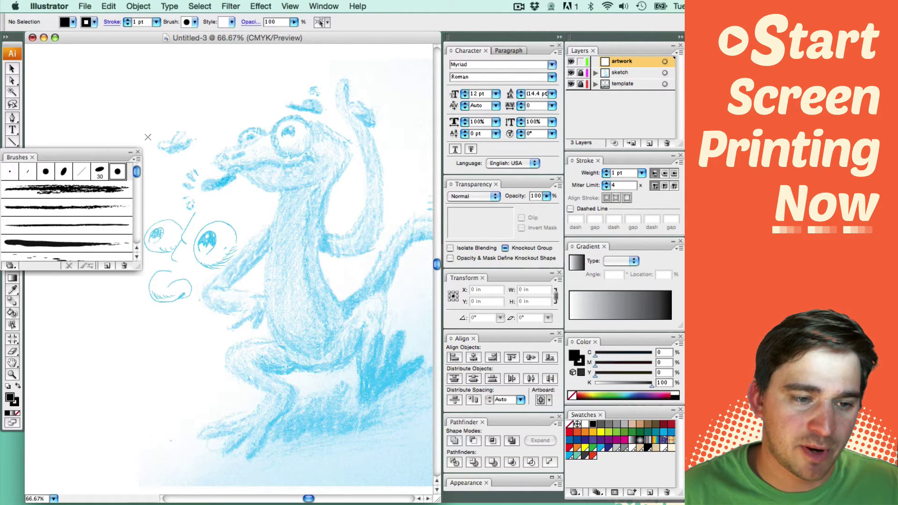
# Step: Try long curved strokes across the lizard with the pressure-sensitive brush and undo them
pyautogui.moveTo(210, 71)
pyautogui.mouseDown()
pyautogui.moveTo(202, 151)
pyautogui.moveTo(243, 277)
pyautogui.moveTo(265, 291)
pyautogui.mouseUp()
pyautogui.press('super+z')
pyautogui.moveTo(217, 80)
pyautogui.mouseDown()
pyautogui.moveTo(198, 200)
pyautogui.moveTo(212, 230)
pyautogui.moveTo(220, 287)
pyautogui.moveTo(265, 325)
pyautogui.moveTo(321, 321)
pyautogui.moveTo(361, 340)
pyautogui.mouseUp()
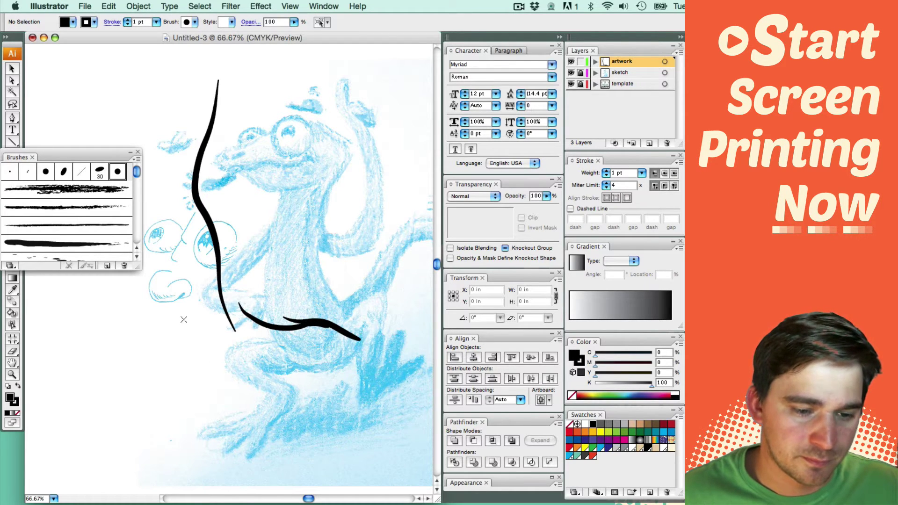
pyautogui.moveTo(183, 322)
pyautogui.mouseDown()
pyautogui.moveTo(205, 363)
pyautogui.moveTo(278, 423)
pyautogui.moveTo(308, 425)
pyautogui.mouseUp()
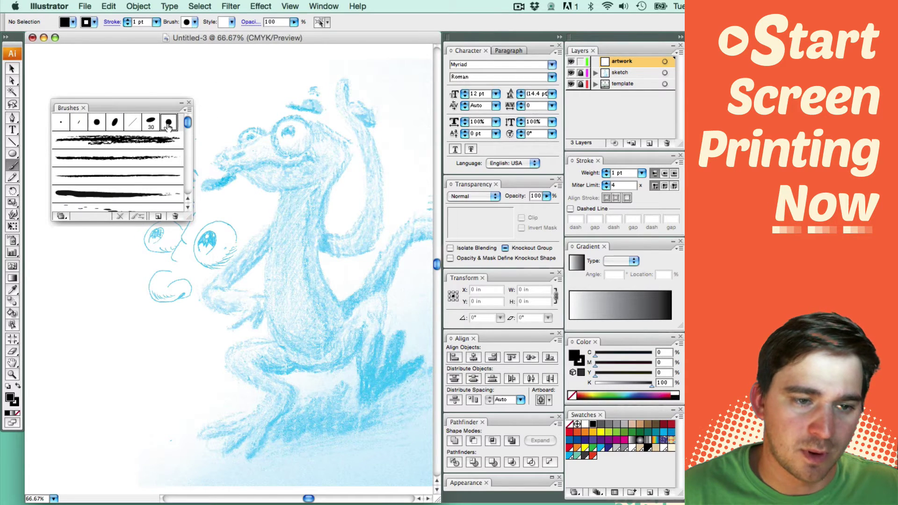
# Step: Rename the 10 pt pressure-sensitive calligraphic brush with the owner's first name in possessive form followed by "Brush"
pyautogui.doubleClick(168, 122)
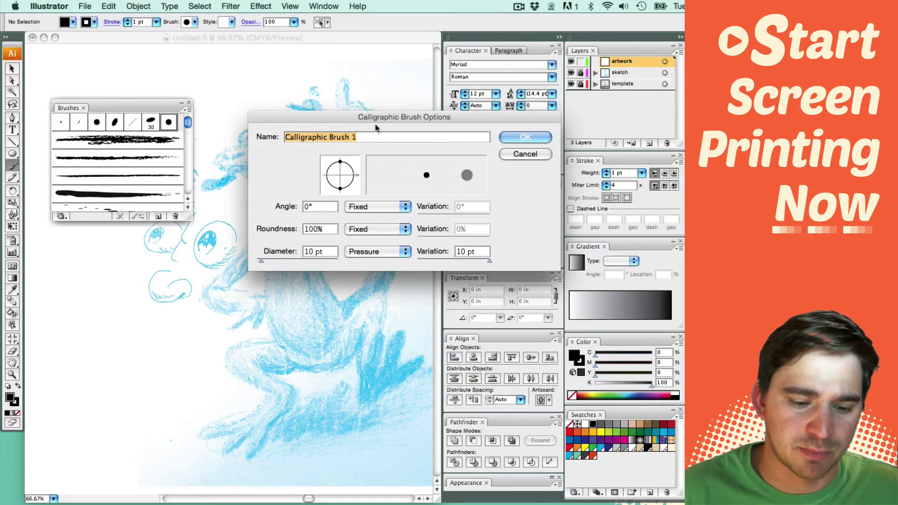
pyautogui.write('Casey')
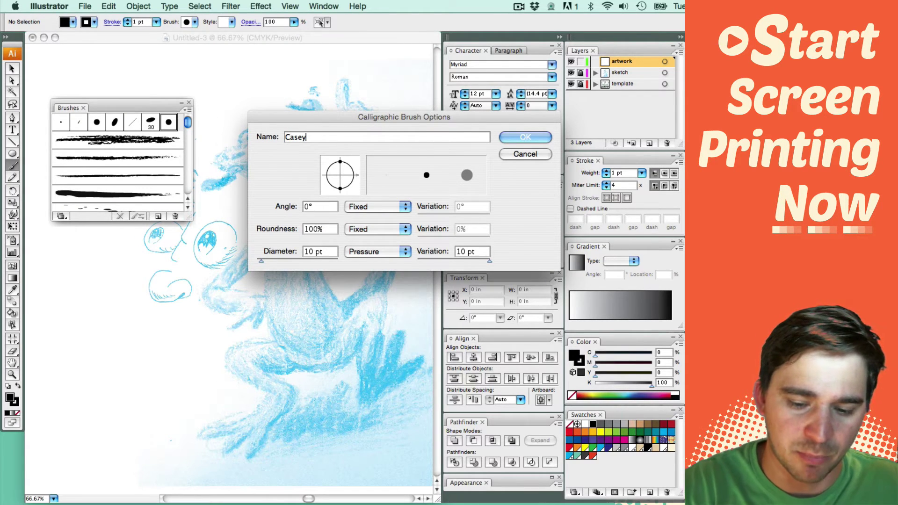
pyautogui.write("'s Brush")
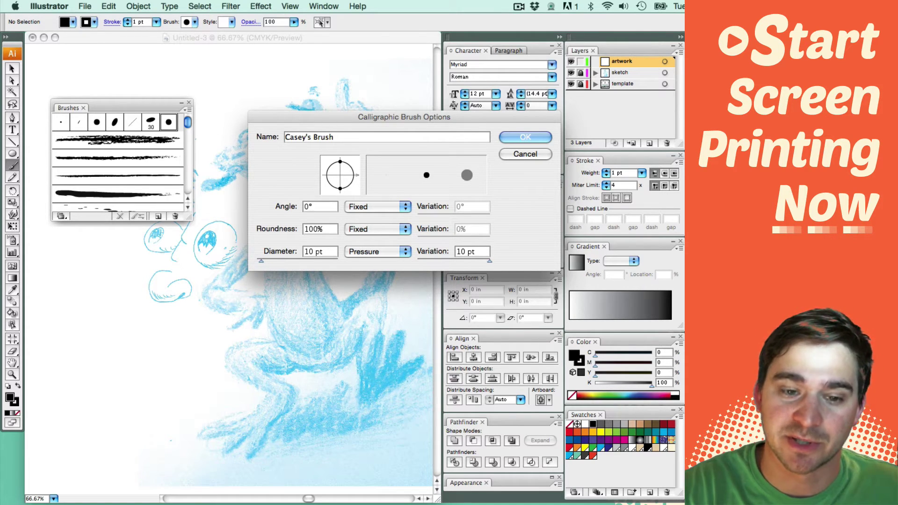
# Step: Paint two curved test strokes with the renamed brush in the blank area beside the sketch and undo both
pyautogui.moveTo(116, 207)
pyautogui.mouseDown()
pyautogui.moveTo(131, 345)
pyautogui.moveTo(183, 370)
pyautogui.mouseUp()
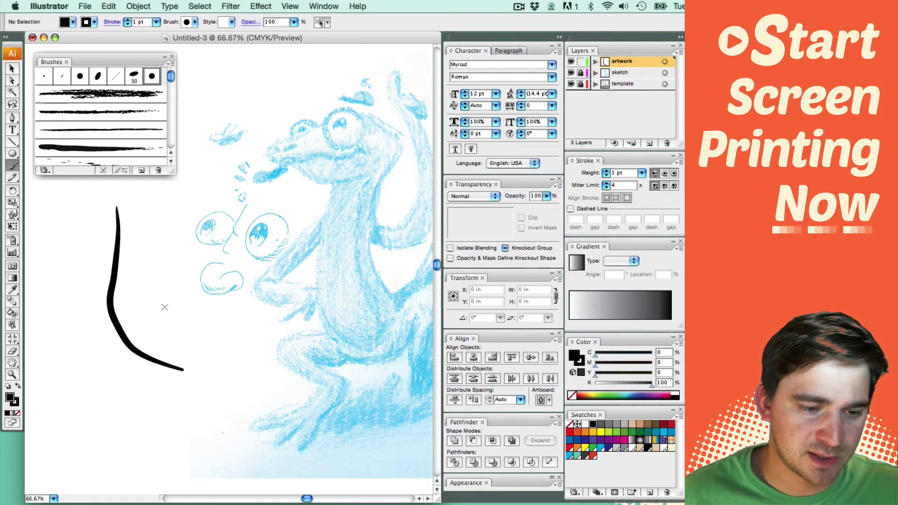
pyautogui.press('super+z')
pyautogui.moveTo(119, 217)
pyautogui.mouseDown()
pyautogui.moveTo(98, 334)
pyautogui.moveTo(156, 390)
pyautogui.mouseUp()
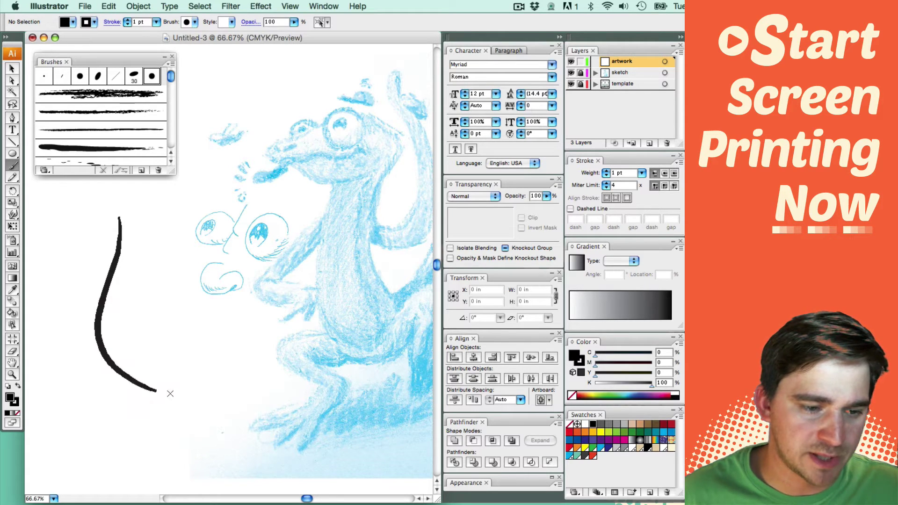
pyautogui.press('super+z')
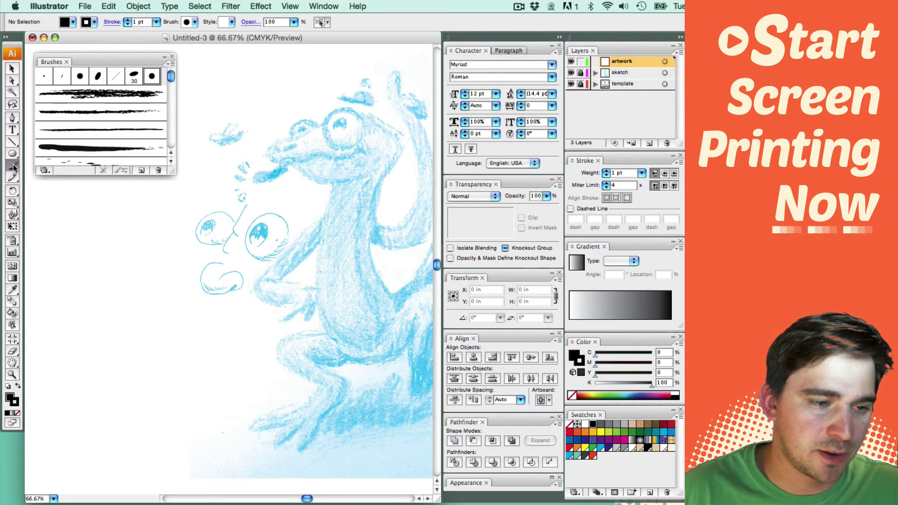
# Step: Review the fidelity, smoothness and selection options in the Paintbrush tool preferences and accept them as they are
pyautogui.doubleClick(13, 167)
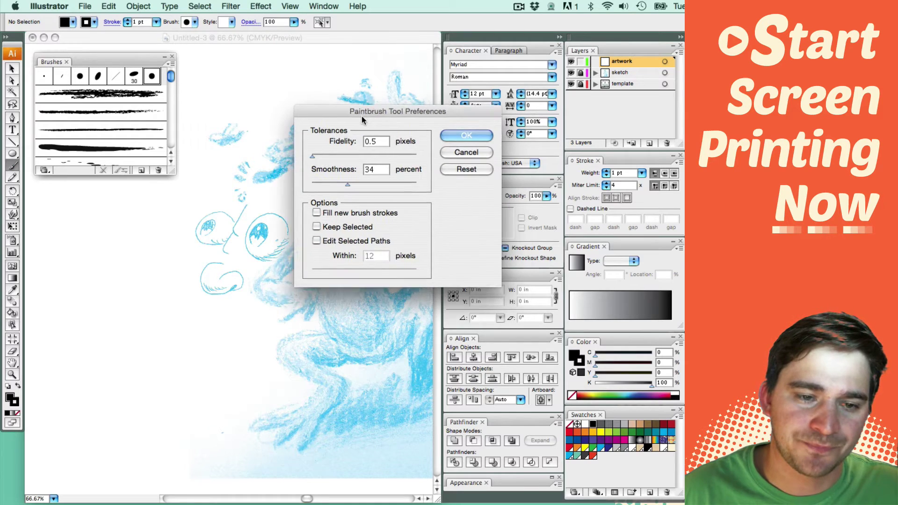
pyautogui.moveTo(360, 116); pyautogui.dragTo(255, 183)
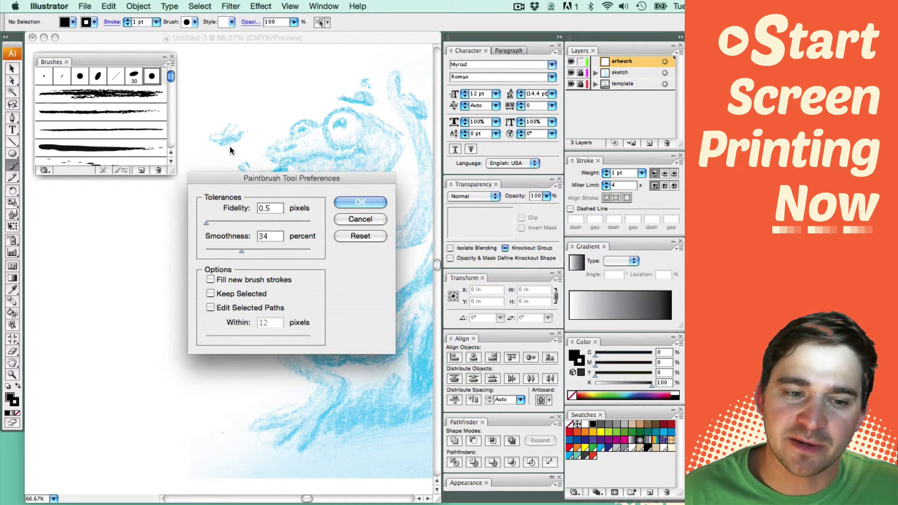
pyautogui.moveTo(230, 182); pyautogui.dragTo(237, 164)
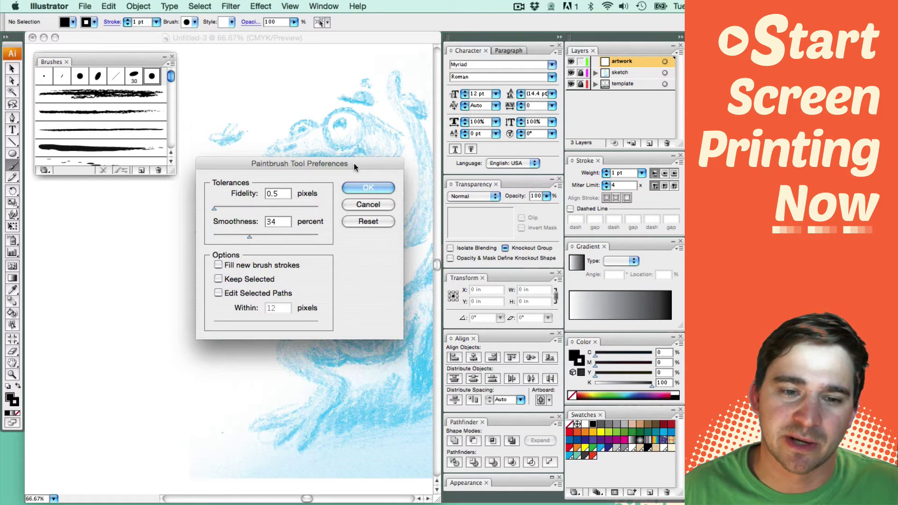
pyautogui.click(360, 189)
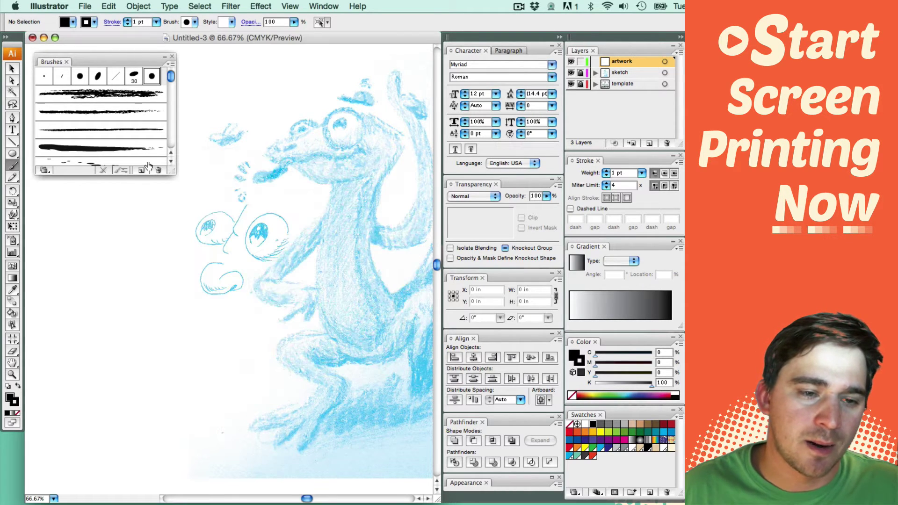
# Step: Paint and undo two more curves beside the sketch, and recheck the Paintbrush tool preferences without changing them
pyautogui.moveTo(115, 194)
pyautogui.mouseDown()
pyautogui.moveTo(134, 255)
pyautogui.moveTo(219, 331)
pyautogui.mouseUp()
pyautogui.press('super+z')
pyautogui.moveTo(97, 207)
pyautogui.mouseDown()
pyautogui.moveTo(90, 314)
pyautogui.moveTo(175, 395)
pyautogui.mouseUp()
pyautogui.press('super+z')
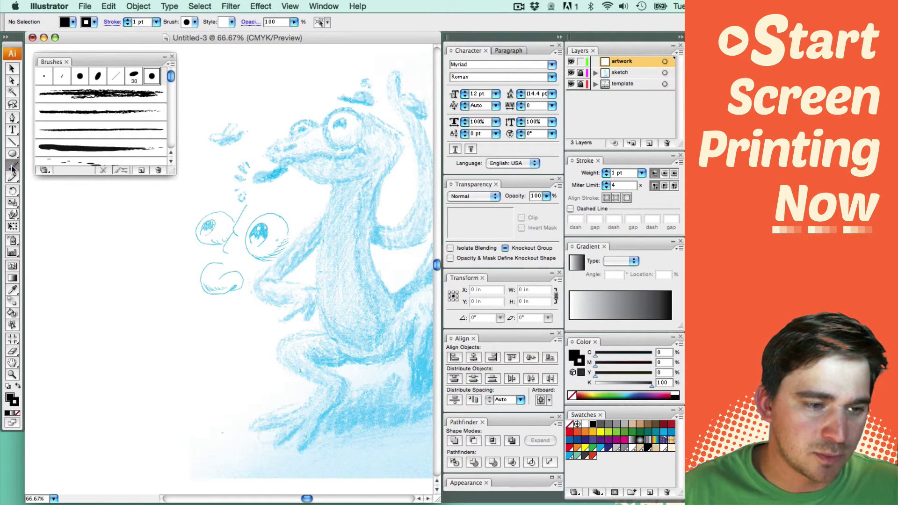
pyautogui.doubleClick(12, 168)
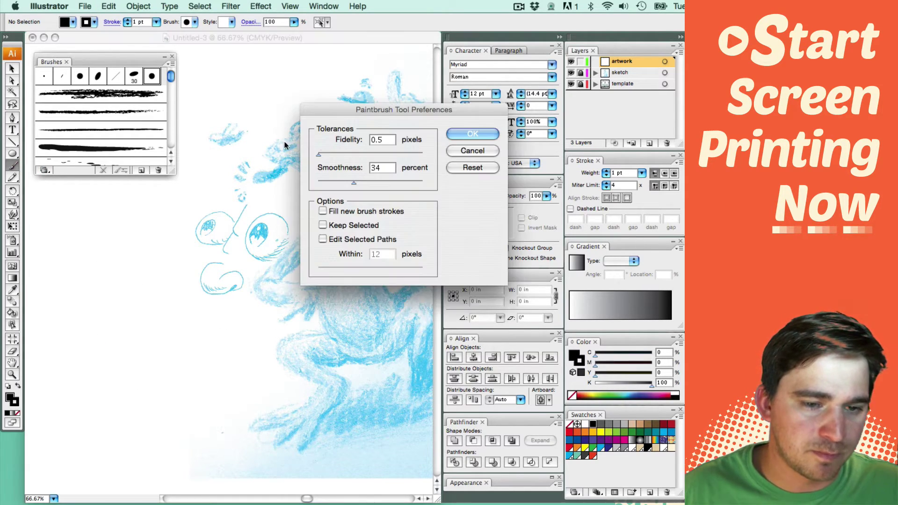
pyautogui.click(466, 150)
# Step: Practise several sweeping curves in the blank area beside the sketch, undoing each long stroke
pyautogui.moveTo(78, 216)
pyautogui.mouseDown()
pyautogui.moveTo(95, 240)
pyautogui.moveTo(98, 359)
pyautogui.moveTo(226, 398)
pyautogui.mouseUp()
pyautogui.press('super+z')
pyautogui.moveTo(83, 227)
pyautogui.mouseDown()
pyautogui.moveTo(96, 285)
pyautogui.moveTo(75, 393)
pyautogui.moveTo(164, 405)
pyautogui.mouseUp()
pyautogui.press('super+z')
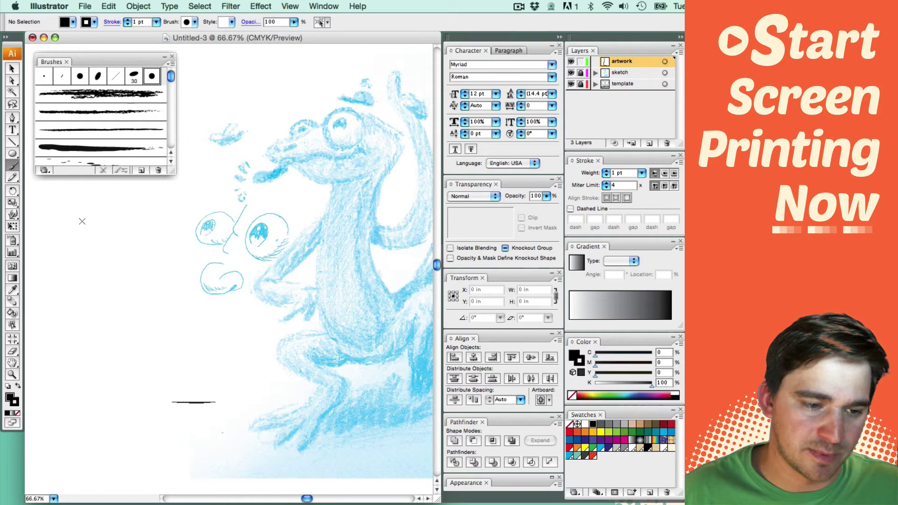
pyautogui.moveTo(83, 222)
pyautogui.mouseDown()
pyautogui.moveTo(95, 308)
pyautogui.moveTo(121, 379)
pyautogui.moveTo(174, 381)
pyautogui.mouseUp()
pyautogui.press('super+z')
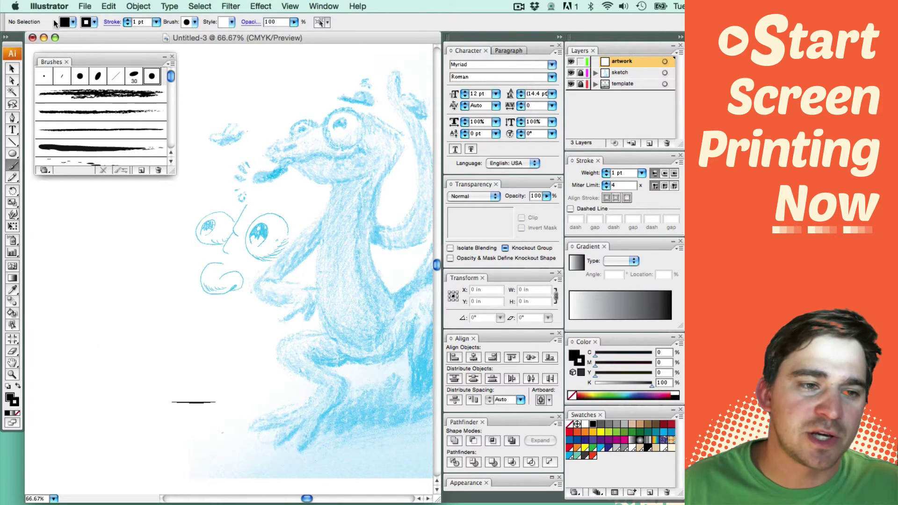
# Step: Open the Wacom Tablet settings in System Preferences and set the Grip Pen's Tip Feel one notch below the firmest
pyautogui.click(14, 10)
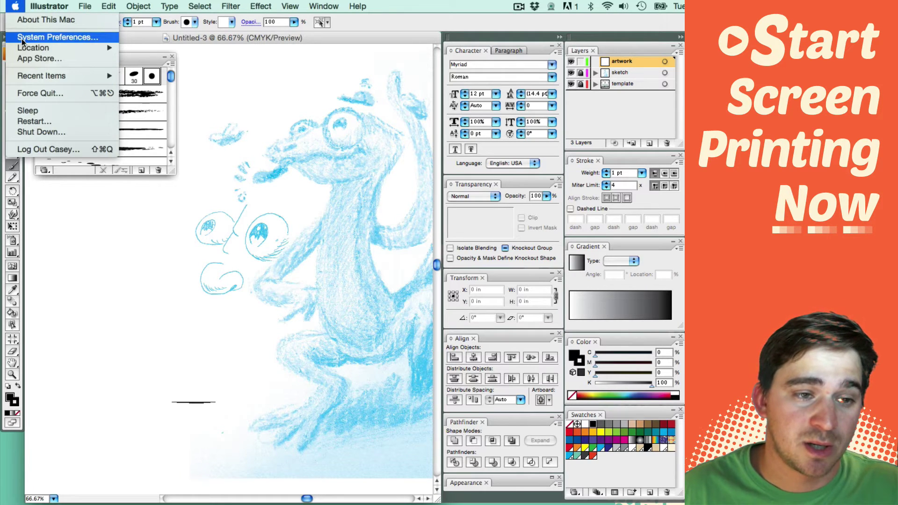
pyautogui.click(111, 47)
pyautogui.press('Tab')
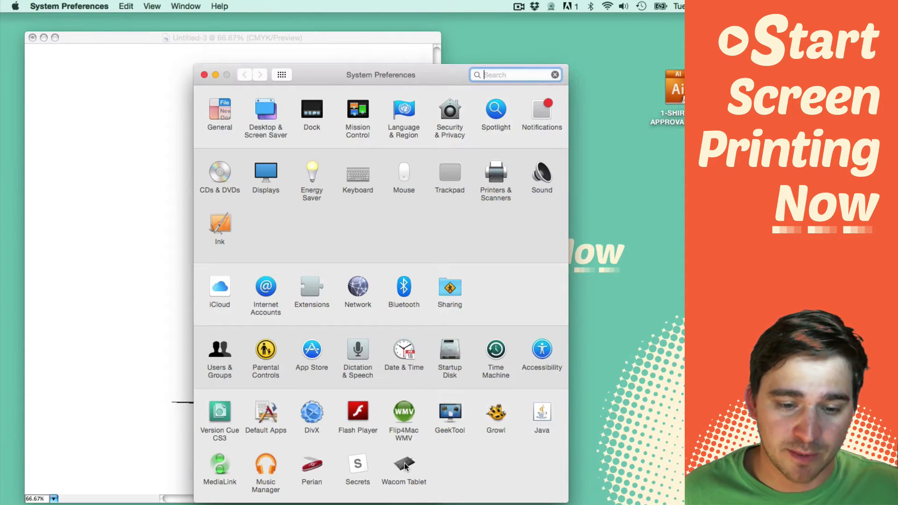
pyautogui.click(404, 467)
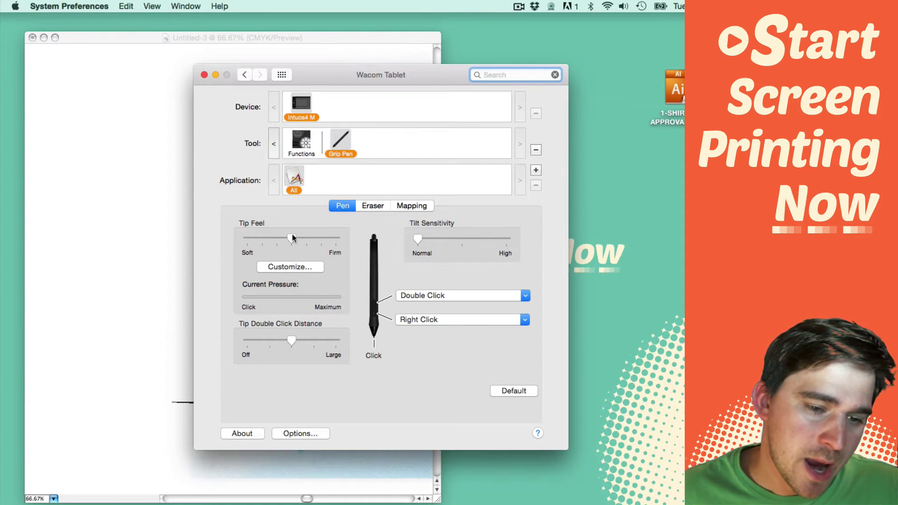
pyautogui.click(296, 235)
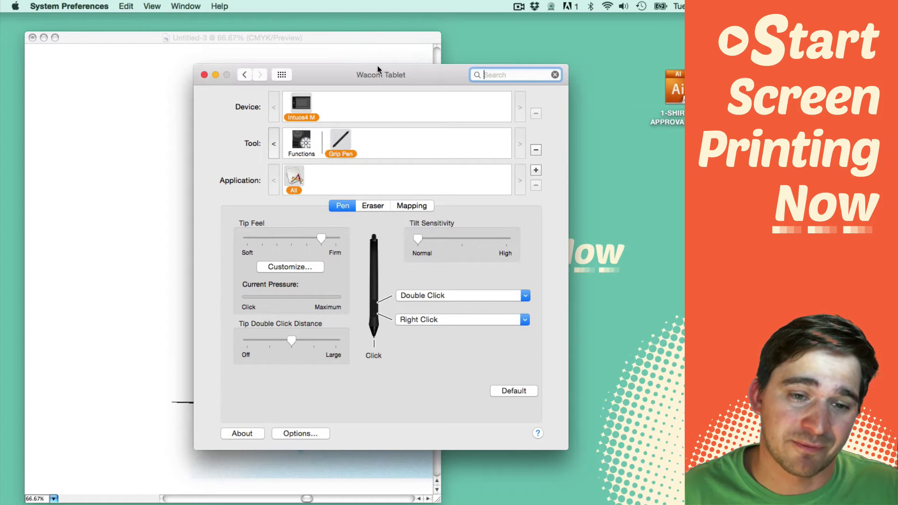
# Step: Reposition the tablet settings window and test the pen's feel with strokes across its empty area
pyautogui.moveTo(378, 70); pyautogui.dragTo(401, 77)
pyautogui.moveTo(345, 78); pyautogui.dragTo(317, 69)
pyautogui.moveTo(291, 385); pyautogui.dragTo(380, 381)
pyautogui.moveTo(286, 379); pyautogui.dragTo(367, 393)
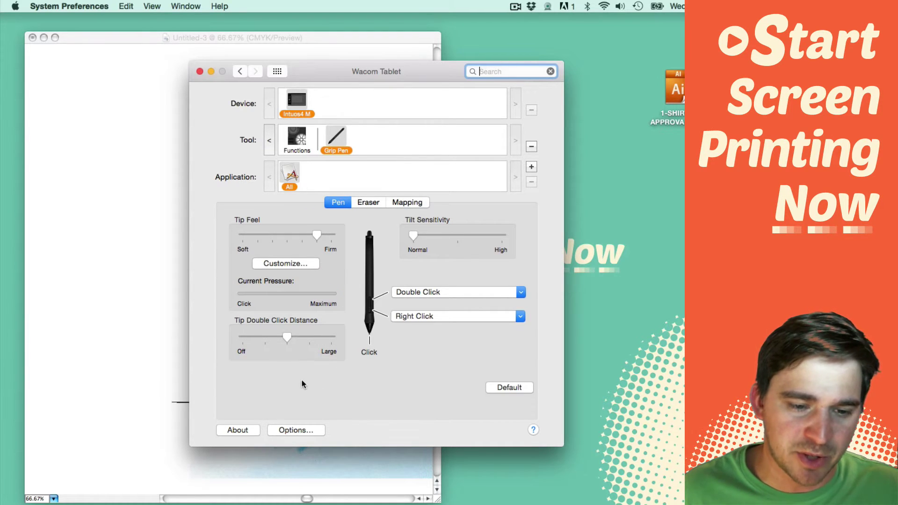
pyautogui.moveTo(302, 380); pyautogui.dragTo(385, 383)
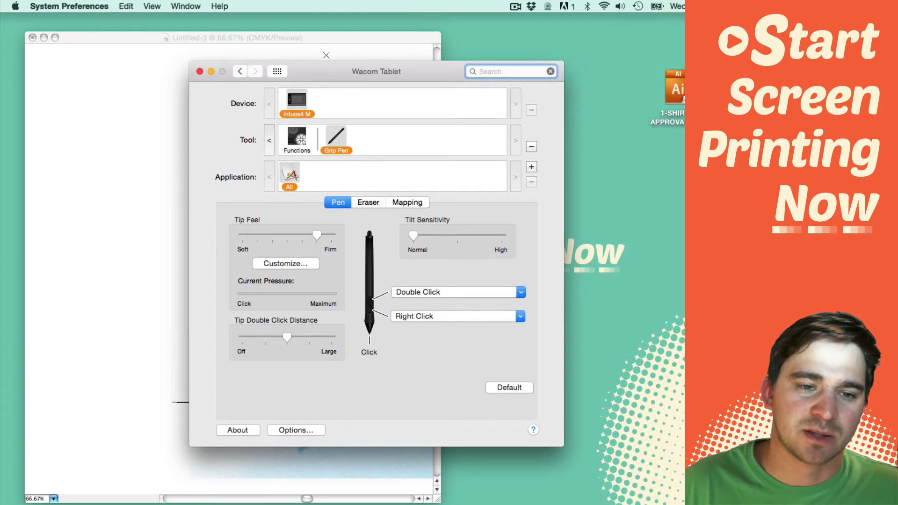
# Step: Move the Wacom tablet settings window aside, quit System Preferences and return to the lizard drawing in Illustrator
pyautogui.moveTo(324, 74); pyautogui.dragTo(335, 69)
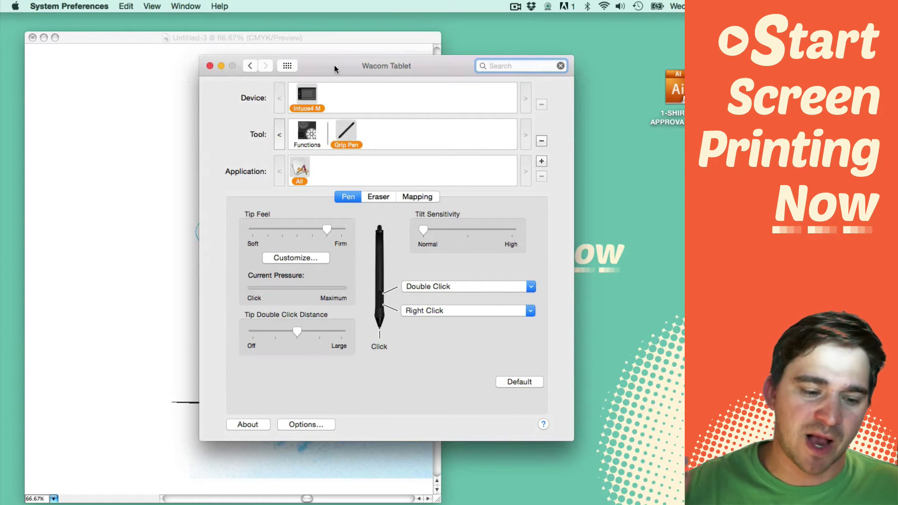
pyautogui.moveTo(375, 59); pyautogui.dragTo(383, 56)
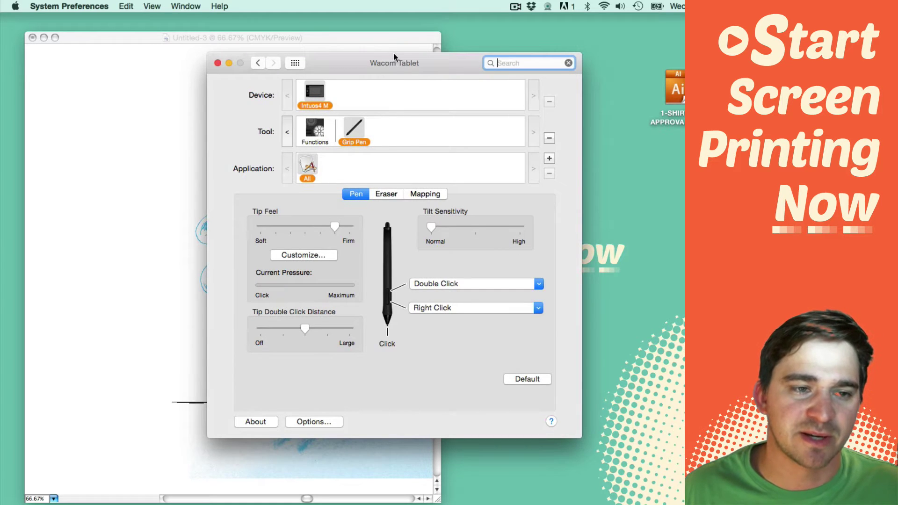
pyautogui.press('super+q')
# Step: Practise long curved brush strokes in the blank area beside the sketch, undoing each one
pyautogui.moveTo(130, 248)
pyautogui.mouseDown()
pyautogui.moveTo(137, 295)
pyautogui.moveTo(281, 369)
pyautogui.mouseUp()
pyautogui.press('super+z')
pyautogui.moveTo(117, 232)
pyautogui.mouseDown()
pyautogui.moveTo(119, 340)
pyautogui.moveTo(216, 376)
pyautogui.mouseUp()
pyautogui.press('super+z')
pyautogui.moveTo(109, 226)
pyautogui.mouseDown()
pyautogui.moveTo(115, 325)
pyautogui.moveTo(180, 368)
pyautogui.mouseUp()
pyautogui.press('super+z')
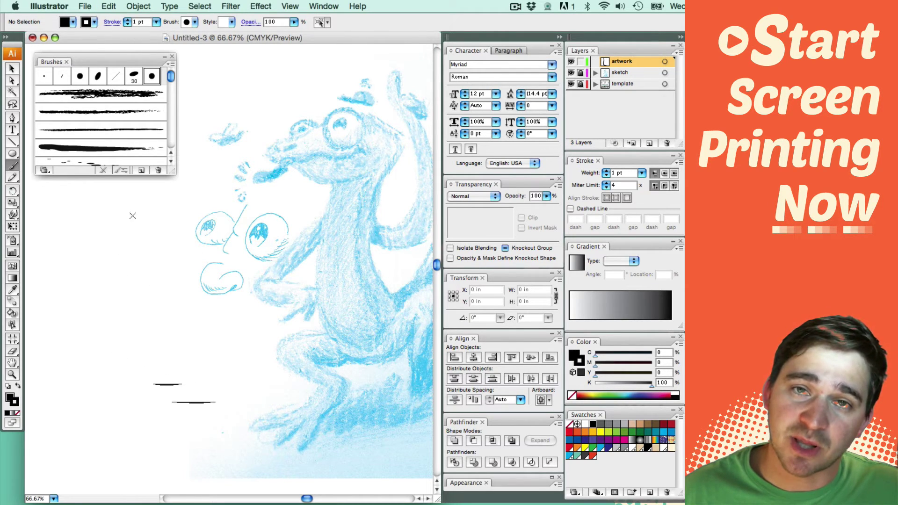
pyautogui.moveTo(103, 206)
pyautogui.mouseDown()
pyautogui.moveTo(118, 250)
pyautogui.moveTo(114, 311)
pyautogui.moveTo(182, 370)
pyautogui.mouseUp()
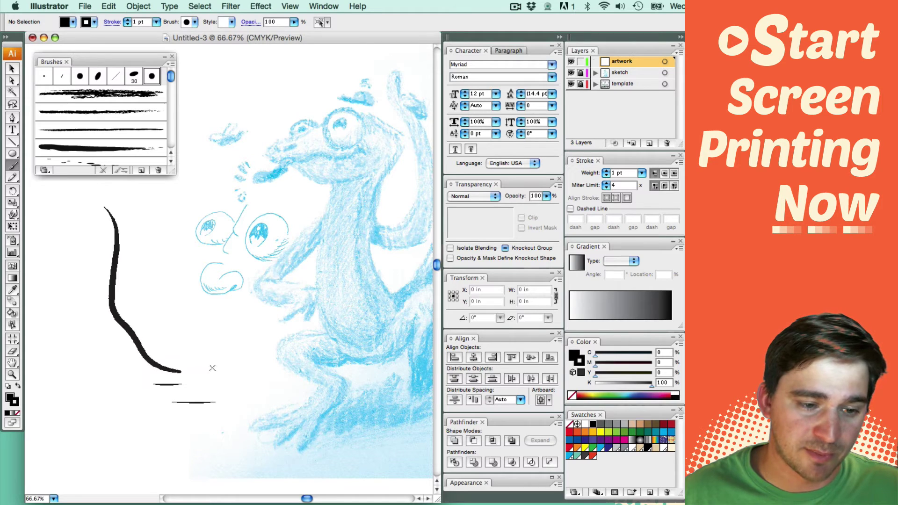
pyautogui.press('super+z')
pyautogui.moveTo(103, 226)
pyautogui.mouseDown()
pyautogui.moveTo(113, 294)
pyautogui.moveTo(161, 338)
pyautogui.mouseUp()
pyautogui.press('super+z')
# Step: Set the fill to none and the stroke to the BLACK spot colour swatch
pyautogui.moveTo(209, 274)
pyautogui.mouseDown()
pyautogui.moveTo(142, 326)
pyautogui.moveTo(151, 325)
pyautogui.moveTo(136, 314)
pyautogui.moveTo(148, 273)
pyautogui.moveTo(184, 244)
pyautogui.mouseUp()
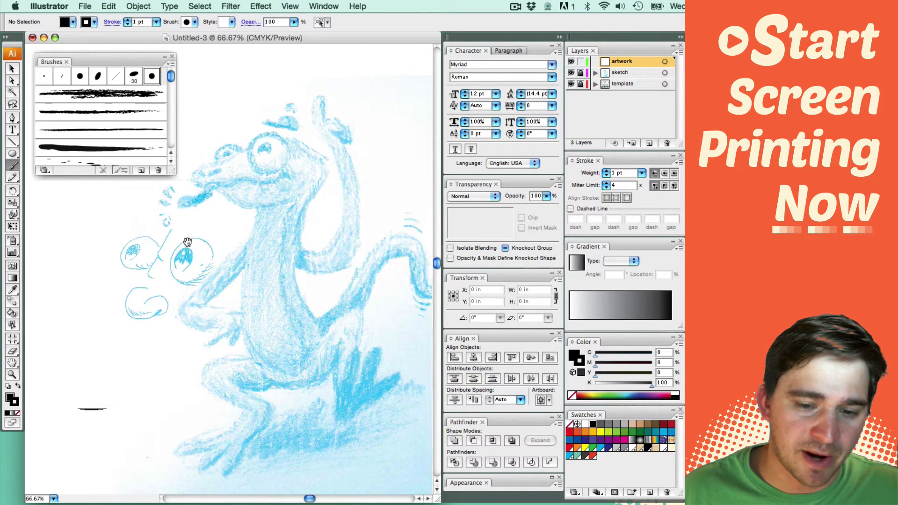
pyautogui.click(572, 395)
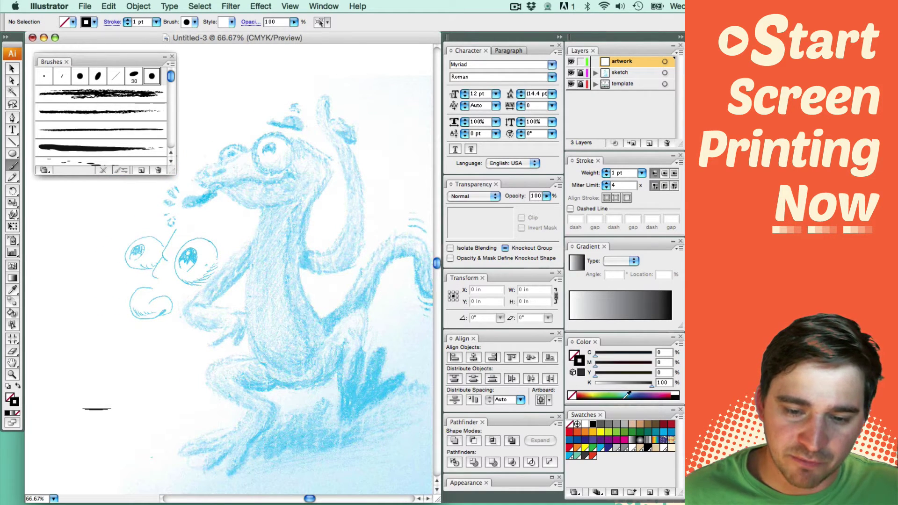
pyautogui.click(647, 448)
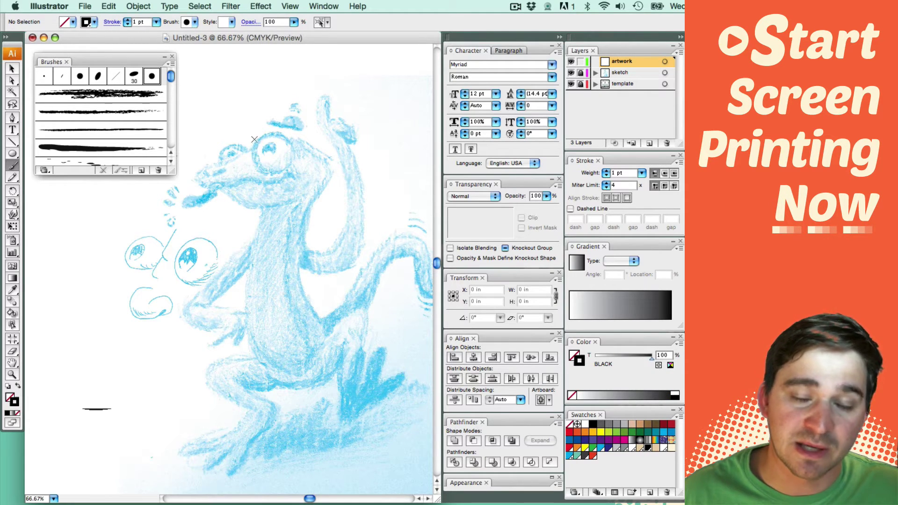
# Step: Redefine the BLACK spot swatch as a dark purple with C 38, M 51, Y 0 and K 80
pyautogui.doubleClick(648, 448)
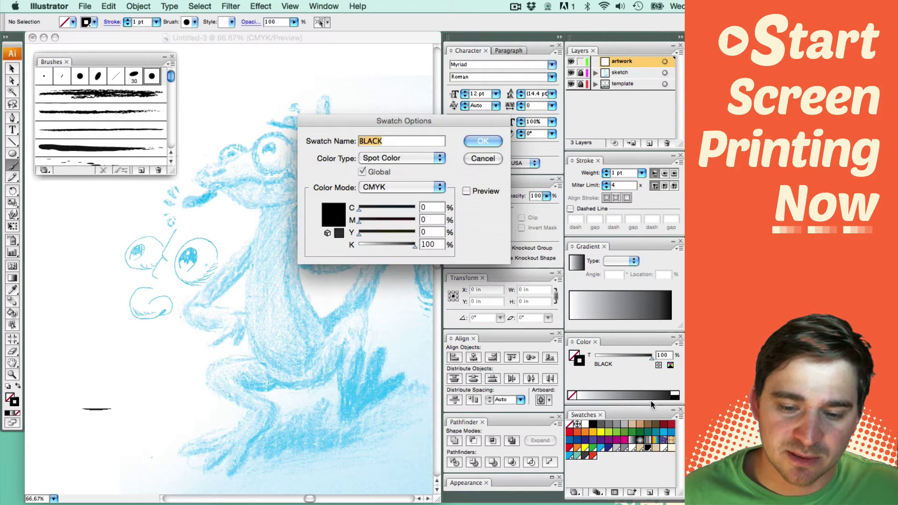
pyautogui.moveTo(412, 244); pyautogui.dragTo(404, 244)
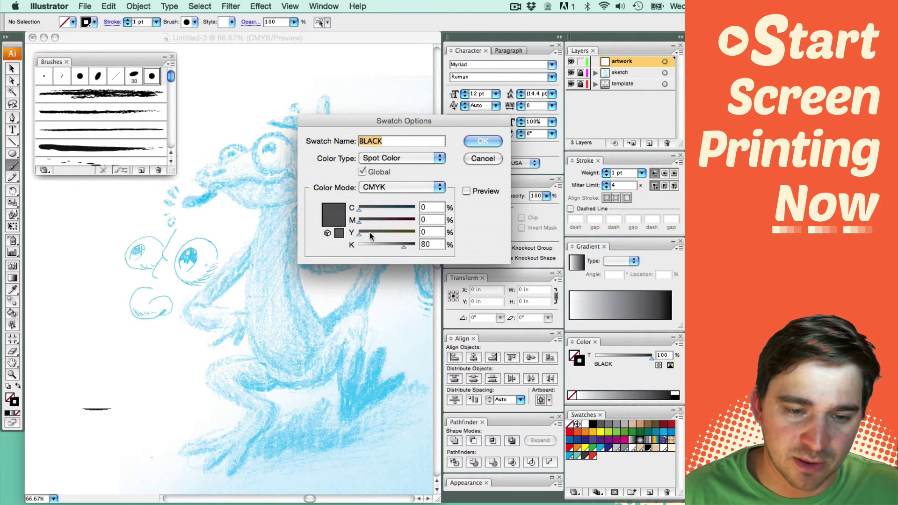
pyautogui.moveTo(360, 208); pyautogui.dragTo(384, 221)
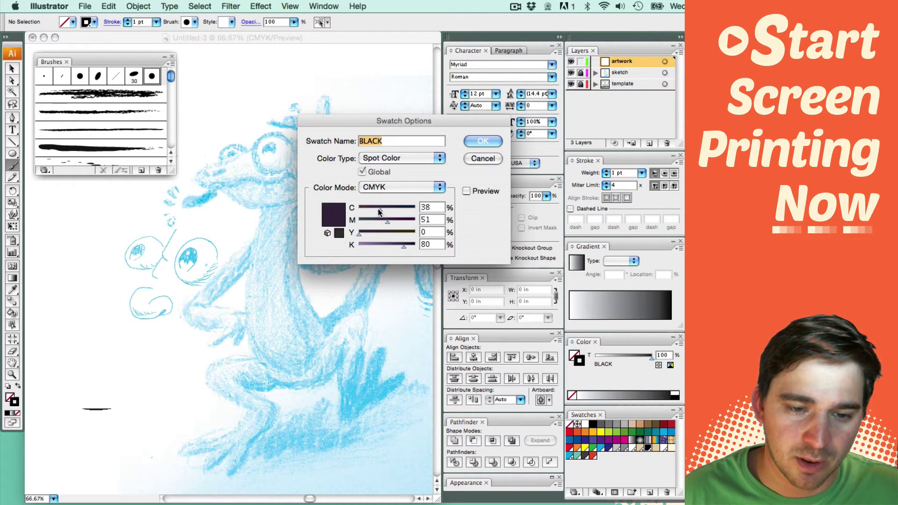
pyautogui.click(482, 140)
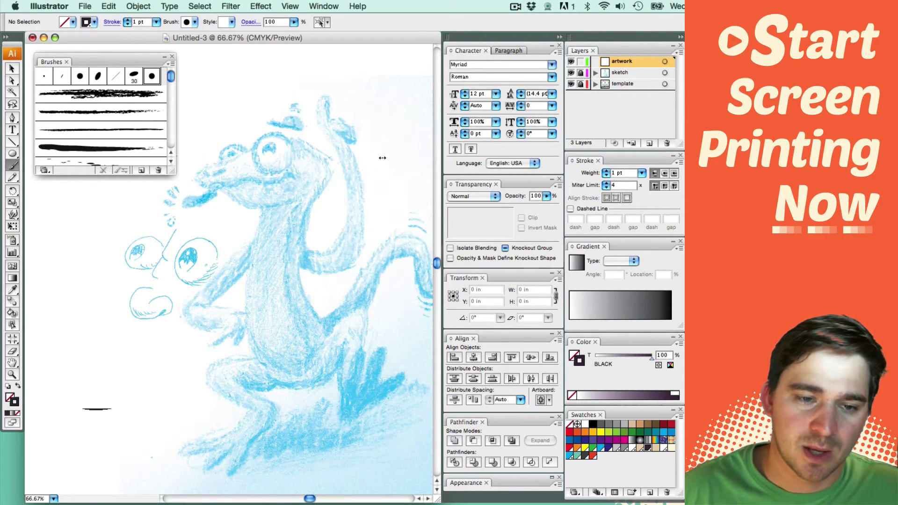
# Step: Target the artwork layer and set its blending mode to Multiply
pyautogui.moveTo(127, 61); pyautogui.dragTo(129, 68)
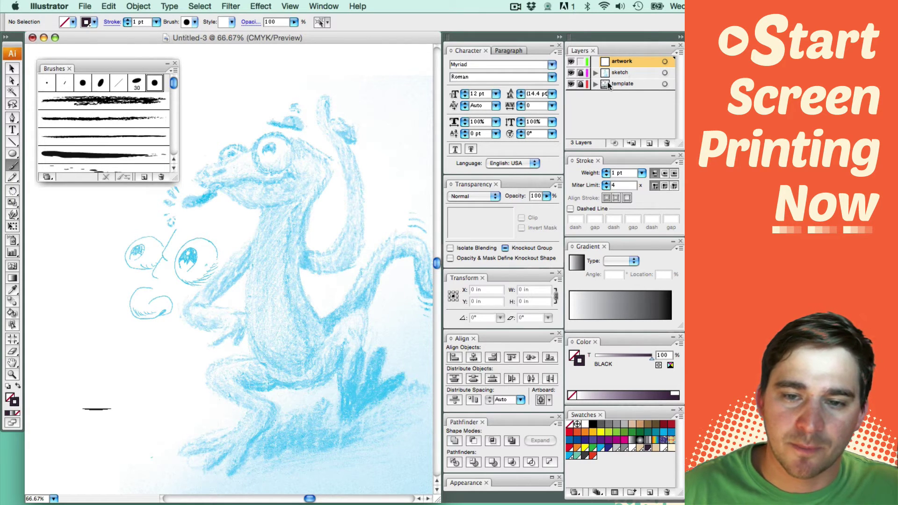
pyautogui.click(664, 63)
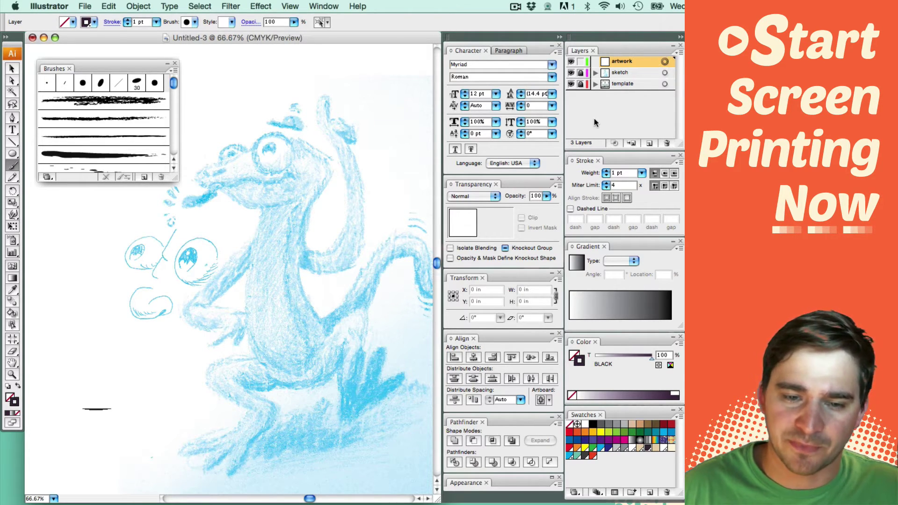
pyautogui.click(471, 197)
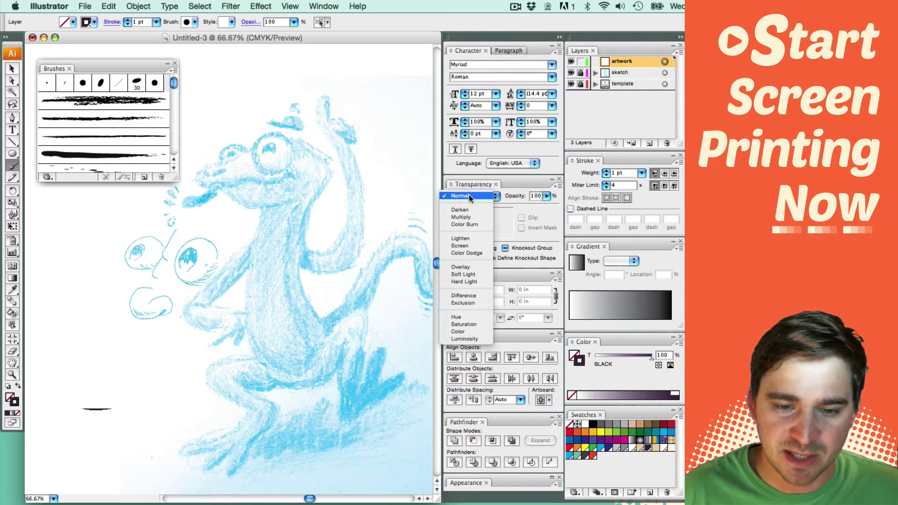
pyautogui.click(463, 217)
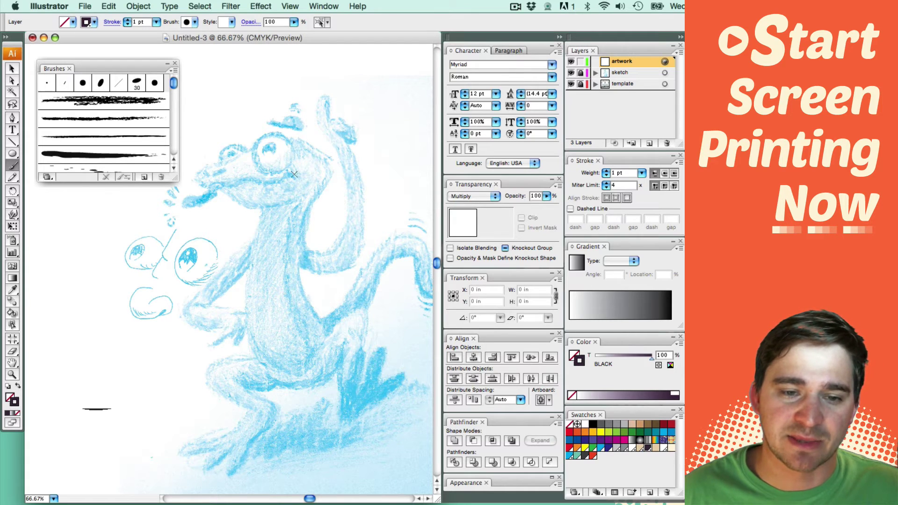
# Step: Paint a trial stroke along the top of the lizard's snout at 150% zoom and undo it
pyautogui.scroll(5, 250, 206)
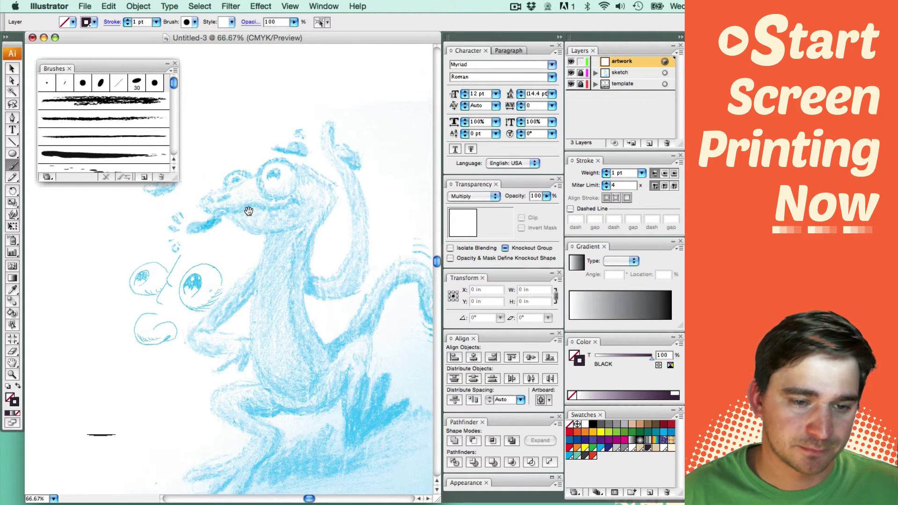
pyautogui.press('super+equal')
pyautogui.press('super+equal')
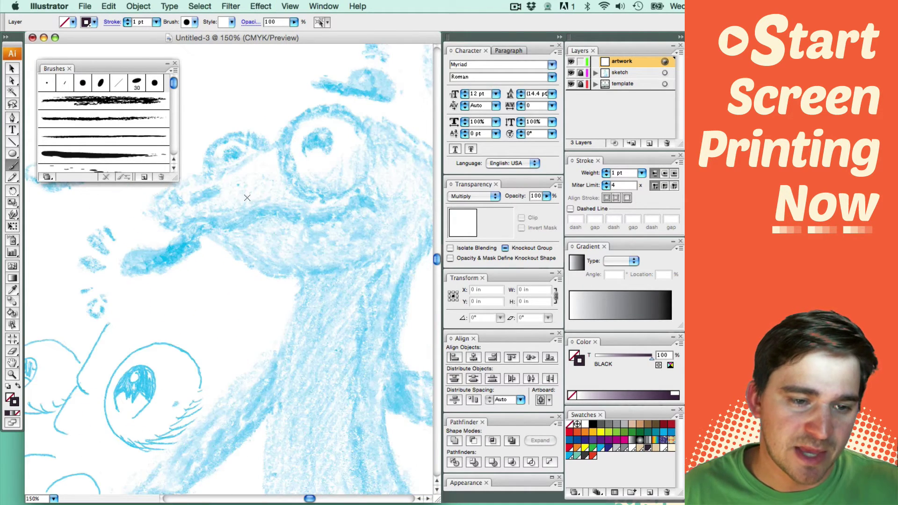
pyautogui.moveTo(238, 184); pyautogui.dragTo(240, 237)
pyautogui.moveTo(270, 202)
pyautogui.mouseDown()
pyautogui.moveTo(173, 239)
pyautogui.moveTo(158, 259)
pyautogui.mouseUp()
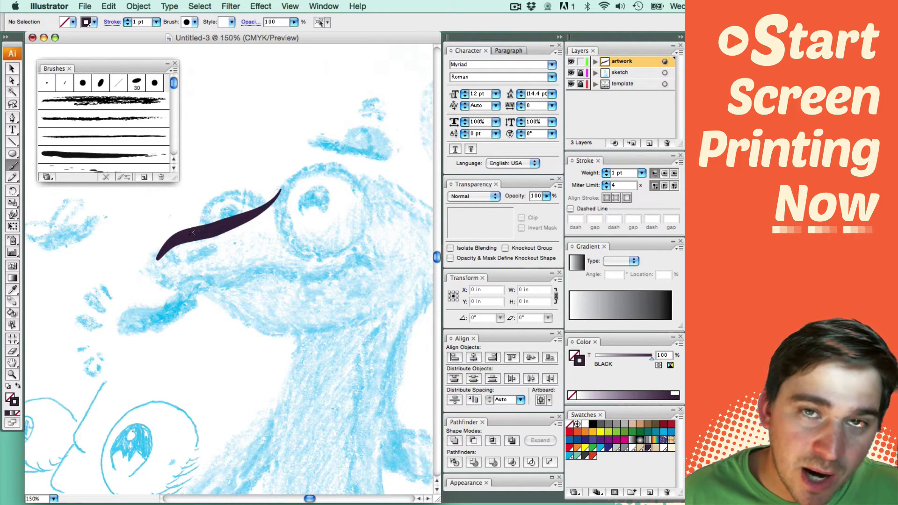
pyautogui.press('super+z')
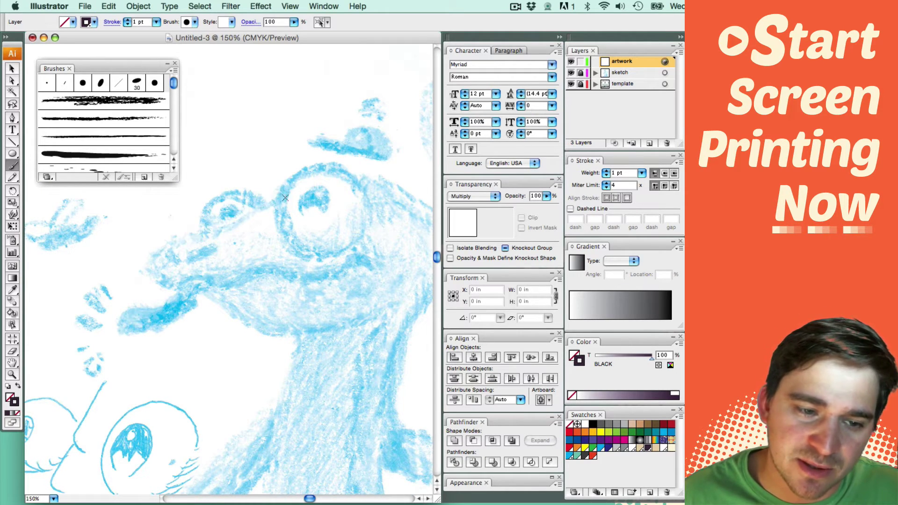
# Step: Lighten the BLACK swatch to C 27, M 51, Y 0, K 26 and test it with a snout stroke, undoing the stroke
pyautogui.doubleClick(648, 449)
pyautogui.moveTo(387, 244); pyautogui.dragTo(362, 244)
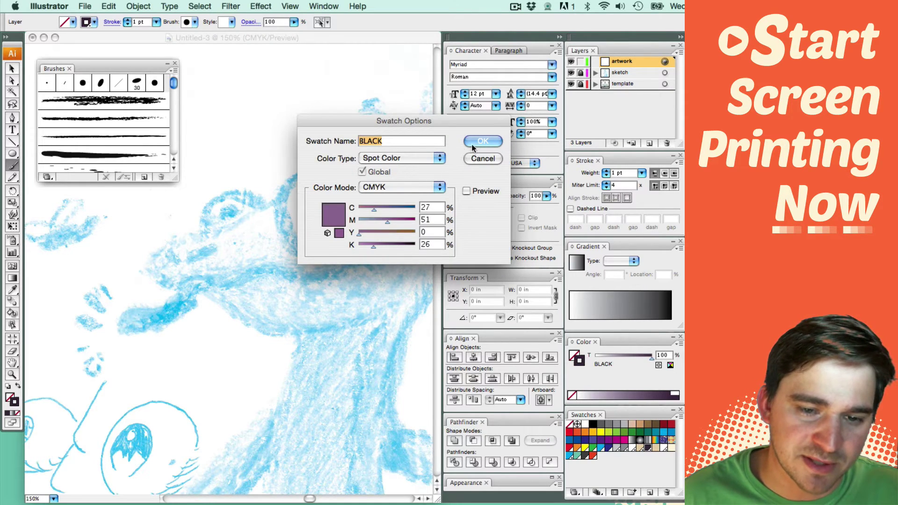
pyautogui.press('Return')
pyautogui.moveTo(288, 183)
pyautogui.mouseDown()
pyautogui.moveTo(267, 205)
pyautogui.moveTo(180, 248)
pyautogui.mouseUp()
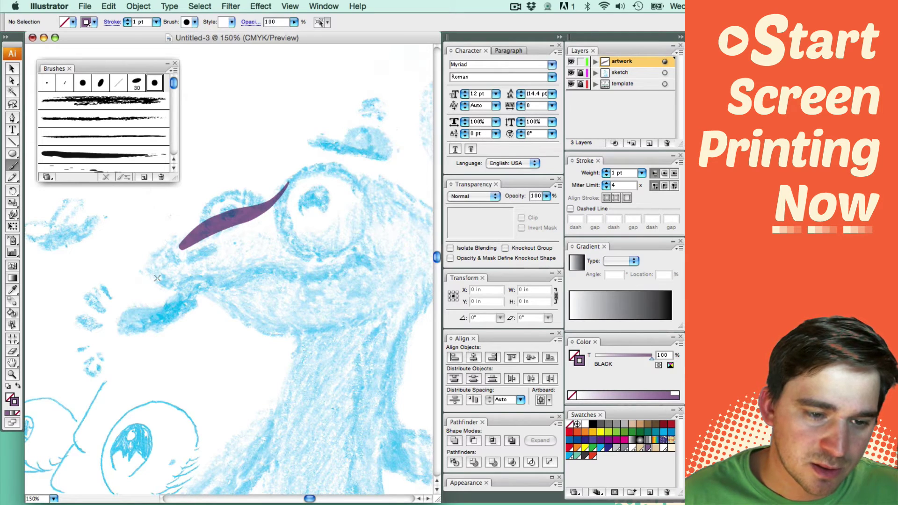
pyautogui.press('super+z')
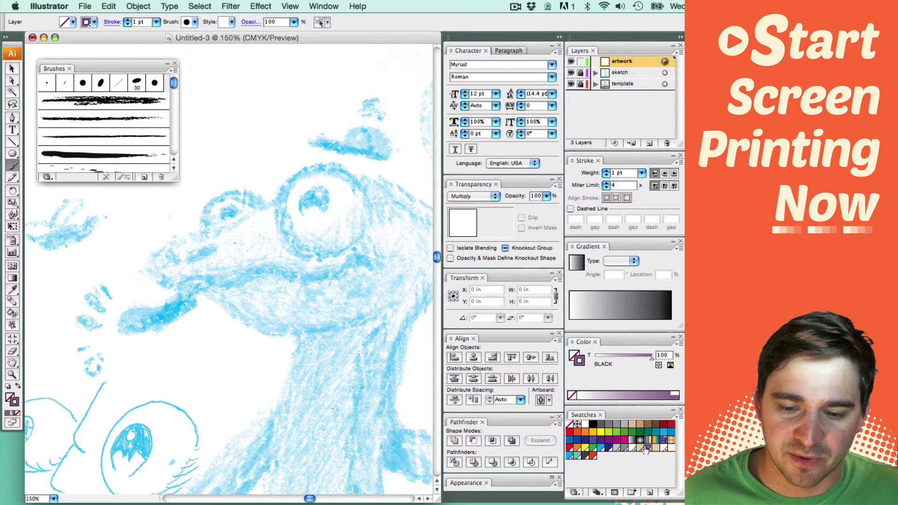
# Step: Deepen the BLACK swatch's purple by setting cyan to 50% and magenta to 76%
pyautogui.doubleClick(648, 449)
pyautogui.moveTo(387, 223)
pyautogui.mouseDown()
pyautogui.moveTo(395, 222)
pyautogui.moveTo(387, 210)
pyautogui.moveTo(400, 220)
pyautogui.mouseUp()
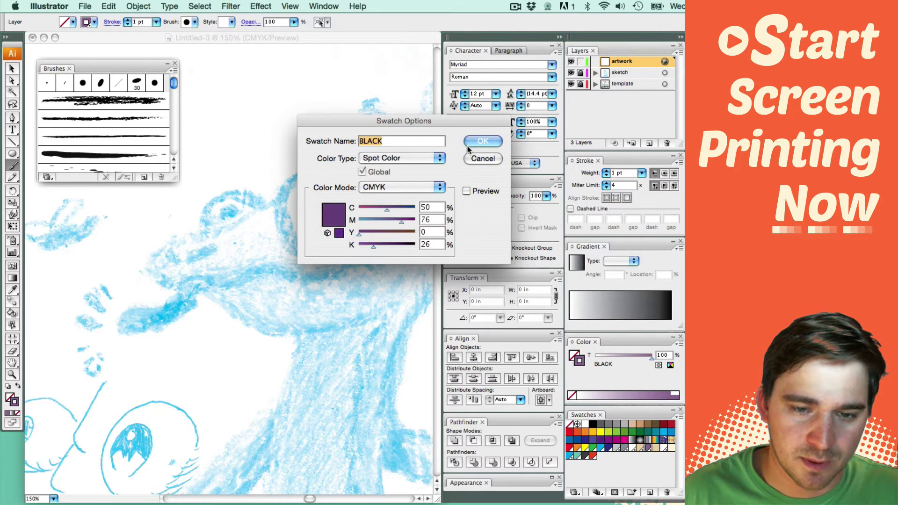
pyautogui.click(469, 145)
# Step: Paint a single stroke from the large eye around the snout tip and undo it
pyautogui.moveTo(279, 232)
pyautogui.mouseDown()
pyautogui.moveTo(229, 288)
pyautogui.moveTo(239, 260)
pyautogui.mouseUp()
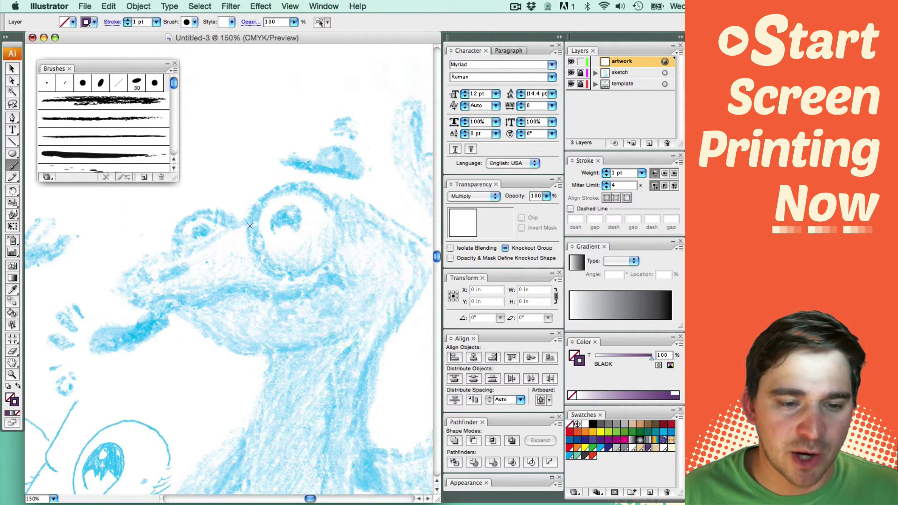
pyautogui.moveTo(251, 212)
pyautogui.mouseDown()
pyautogui.moveTo(147, 260)
pyautogui.moveTo(118, 286)
pyautogui.moveTo(140, 310)
pyautogui.moveTo(175, 303)
pyautogui.mouseUp()
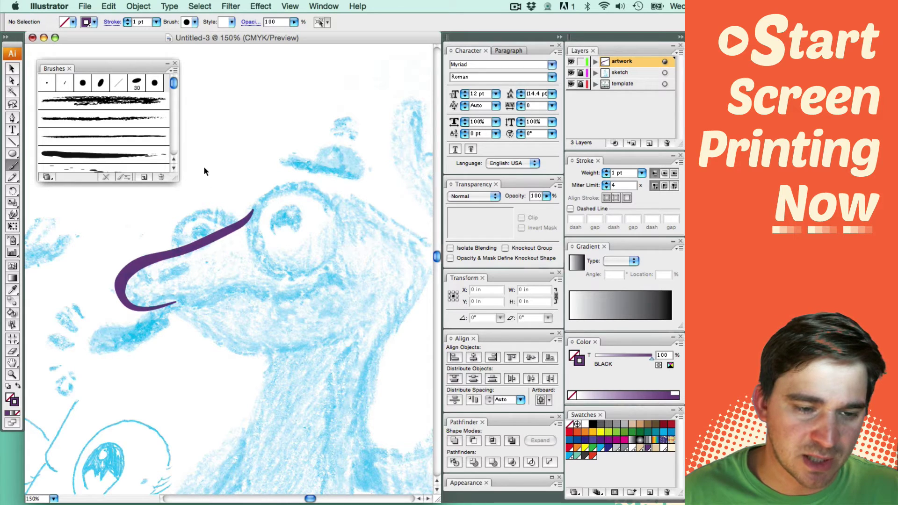
pyautogui.press('super+z')
# Step: Lower the Paintbrush tool's Smoothness to 9 percent
pyautogui.doubleClick(12, 166)
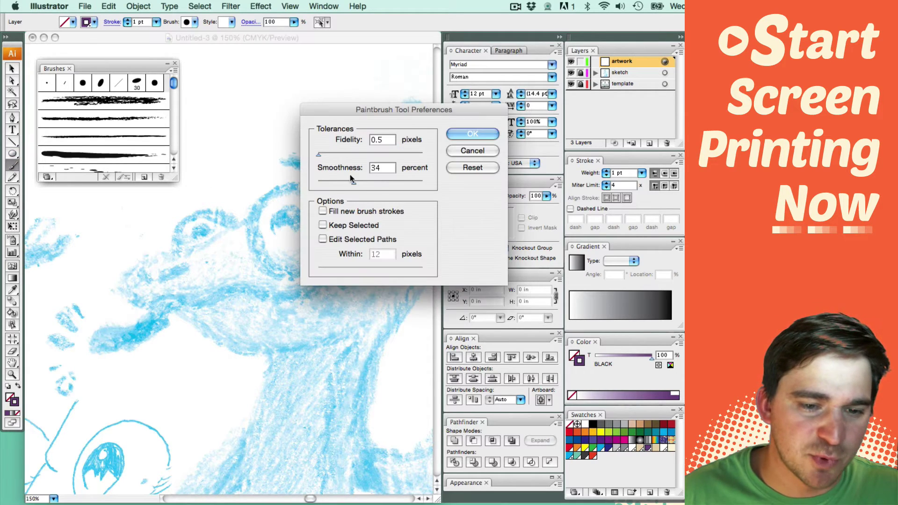
pyautogui.moveTo(355, 185); pyautogui.dragTo(326, 186)
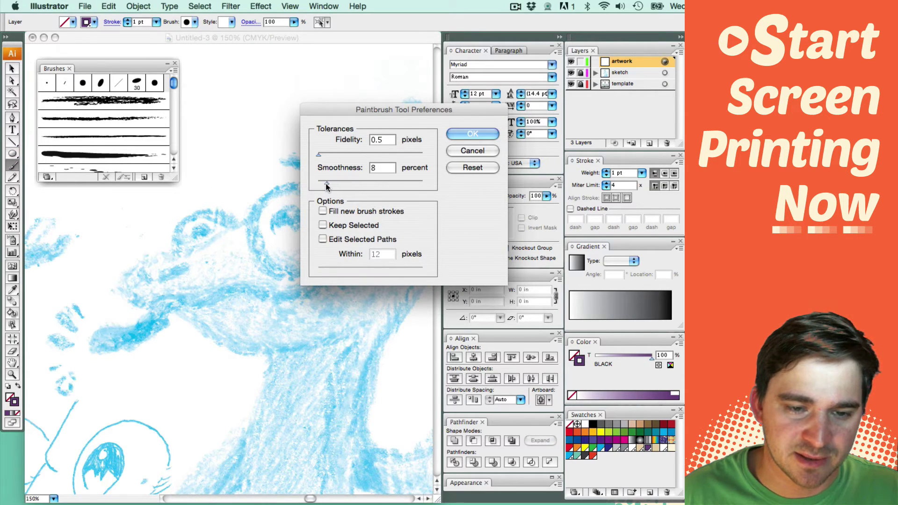
pyautogui.click(466, 136)
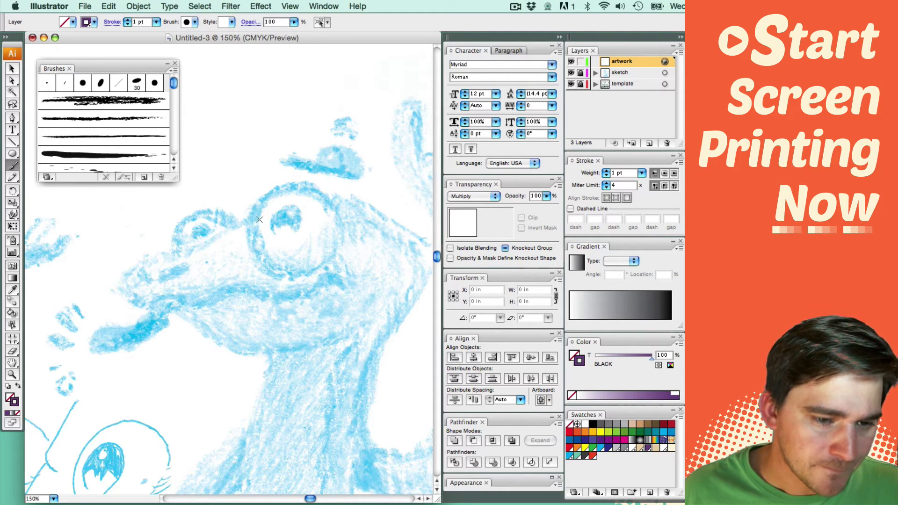
# Step: Ink the top and tip of the lizard's snout and its wavy mouth line, undoing unwanted strokes
pyautogui.moveTo(247, 217); pyautogui.dragTo(174, 255)
pyautogui.moveTo(144, 259)
pyautogui.mouseDown()
pyautogui.moveTo(120, 280)
pyautogui.moveTo(133, 303)
pyautogui.mouseUp()
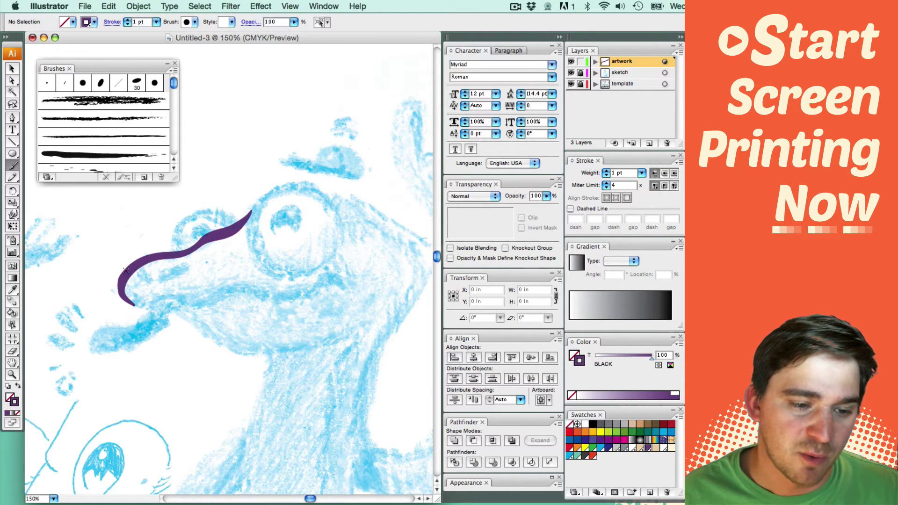
pyautogui.moveTo(119, 292); pyautogui.dragTo(141, 314)
pyautogui.press('super+z')
pyautogui.moveTo(118, 280)
pyautogui.mouseDown()
pyautogui.moveTo(126, 300)
pyautogui.moveTo(199, 304)
pyautogui.moveTo(298, 298)
pyautogui.moveTo(346, 281)
pyautogui.moveTo(349, 291)
pyautogui.moveTo(314, 288)
pyautogui.mouseUp()
pyautogui.press('super+z')
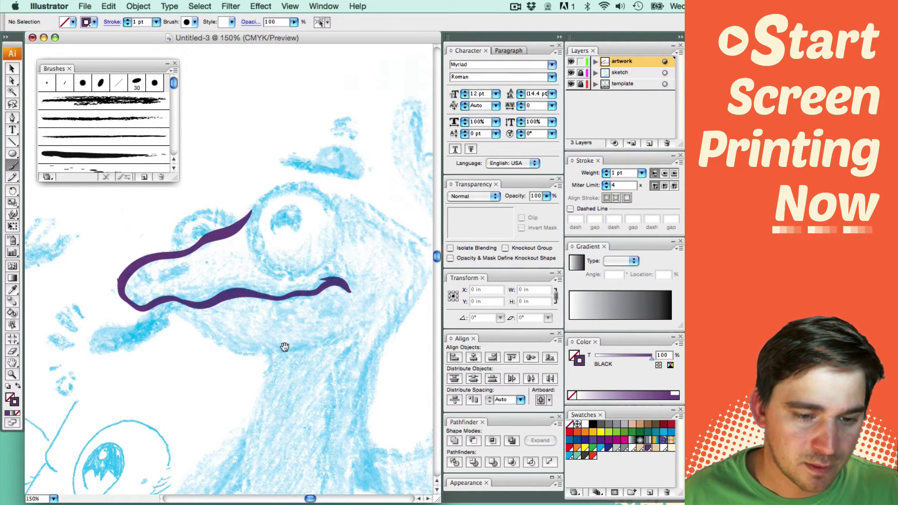
# Step: Try several strokes for the lizard's lower jaw below the mouth line, undoing each one
pyautogui.moveTo(284, 346); pyautogui.dragTo(261, 311)
pyautogui.moveTo(121, 275)
pyautogui.mouseDown()
pyautogui.moveTo(206, 309)
pyautogui.moveTo(346, 295)
pyautogui.moveTo(194, 303)
pyautogui.moveTo(337, 300)
pyautogui.mouseUp()
pyautogui.press('super+z')
pyautogui.press('super+z')
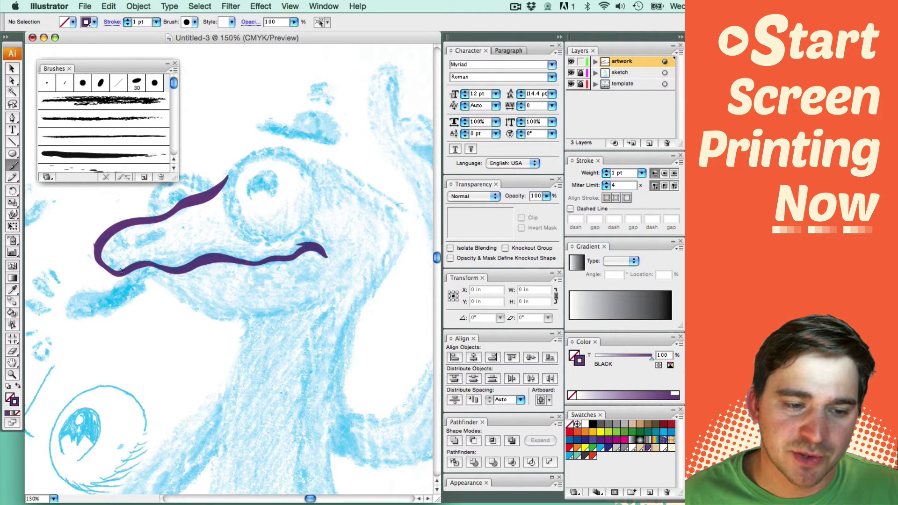
pyautogui.moveTo(142, 276)
pyautogui.mouseDown()
pyautogui.moveTo(208, 309)
pyautogui.moveTo(257, 319)
pyautogui.moveTo(330, 303)
pyautogui.mouseUp()
pyautogui.press('super+z')
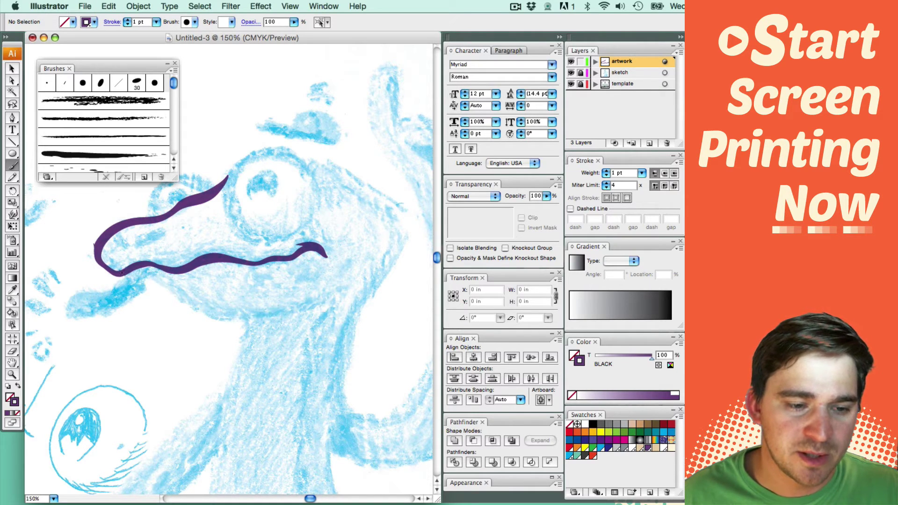
pyautogui.moveTo(135, 275)
pyautogui.mouseDown()
pyautogui.moveTo(205, 313)
pyautogui.moveTo(244, 317)
pyautogui.moveTo(340, 293)
pyautogui.mouseUp()
pyautogui.press('super+z')
# Step: Raise the Paintbrush Smoothness to 14 percent and ink the lower jaw from the snout tip to the throat
pyautogui.doubleClick(12, 166)
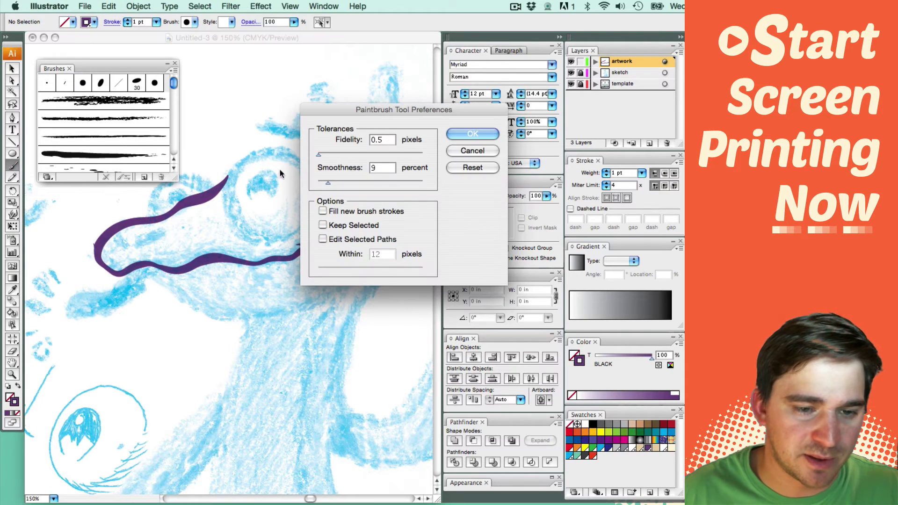
pyautogui.click(454, 134)
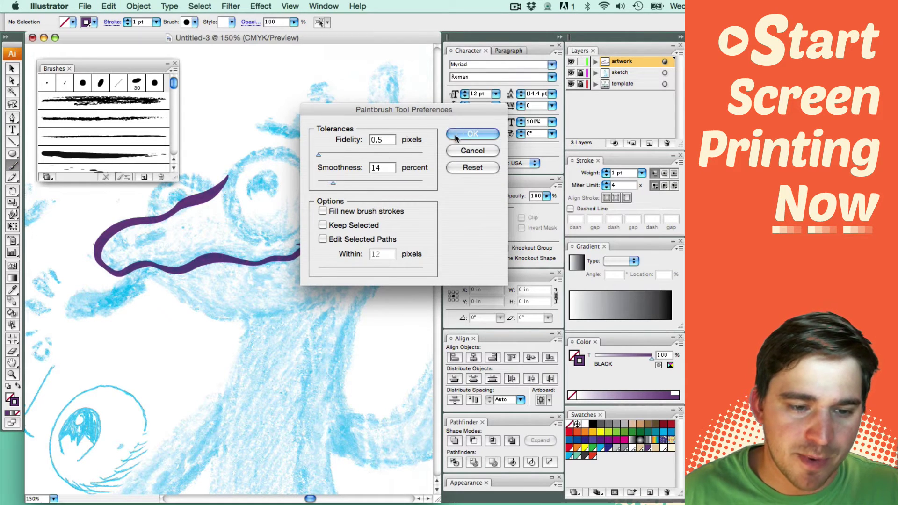
pyautogui.moveTo(131, 270)
pyautogui.mouseDown()
pyautogui.moveTo(211, 316)
pyautogui.moveTo(340, 297)
pyautogui.mouseUp()
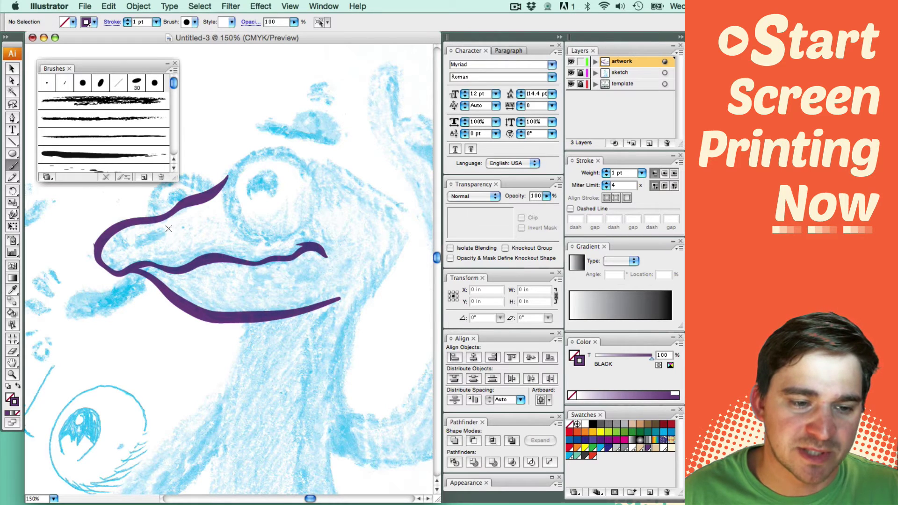
# Step: Ink the two nostrils on the lizard's snout, undoing unwanted strokes
pyautogui.moveTo(151, 239); pyautogui.dragTo(127, 247)
pyautogui.press('super+z')
pyautogui.press('super+z')
pyautogui.press('space')
pyautogui.moveTo(258, 363)
pyautogui.mouseDown()
pyautogui.moveTo(229, 359)
pyautogui.moveTo(277, 411)
pyautogui.mouseUp()
pyautogui.moveTo(174, 244); pyautogui.dragTo(230, 225)
pyautogui.press('super+z')
pyautogui.press('space')
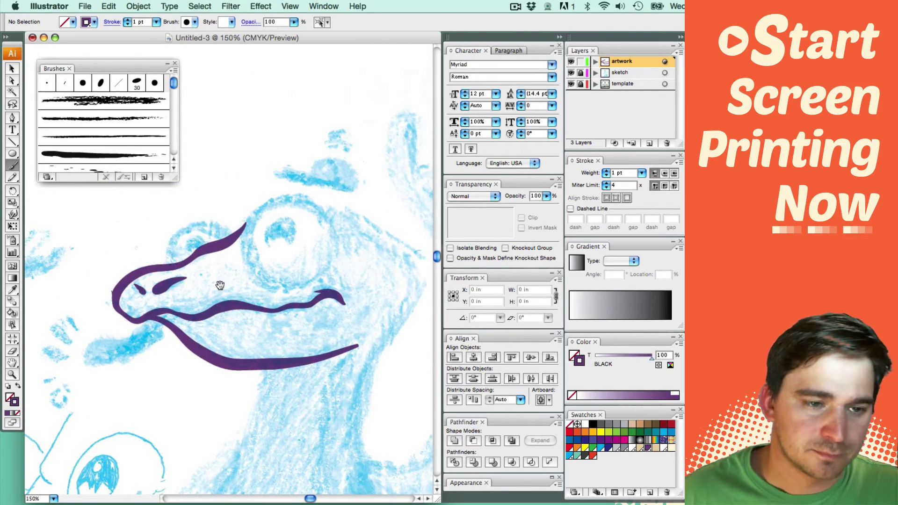
# Step: Try a brush stroke for the outline of the lizard's large near eye and undo it
pyautogui.moveTo(218, 285); pyautogui.dragTo(246, 77)
pyautogui.moveTo(286, 163); pyautogui.dragTo(270, 254)
pyautogui.press('super+z')
pyautogui.press('super+minus')
pyautogui.press('super+minus')
pyautogui.press('super+equal')
pyautogui.press('super+equal')
pyautogui.press('space')
pyautogui.moveTo(253, 207); pyautogui.dragTo(332, 286)
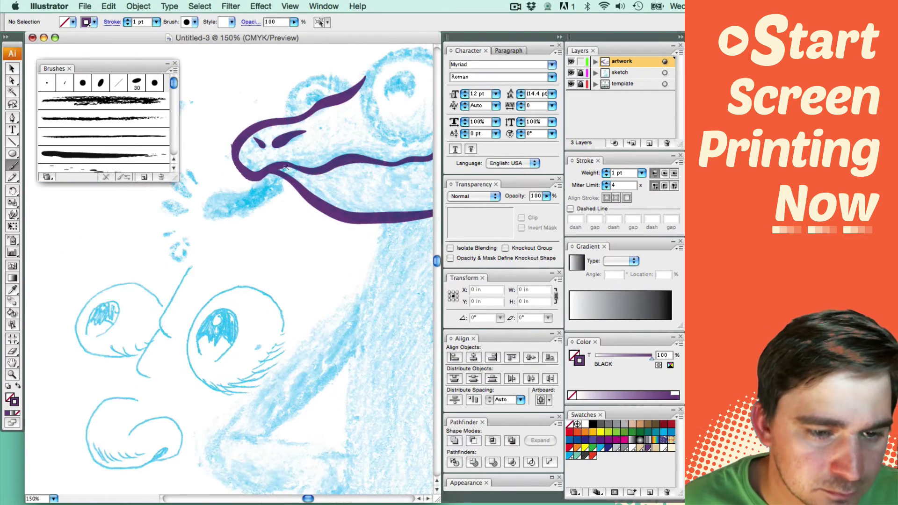
# Step: Ink both of the lizard's eyes, outlining the near and far eyeballs and adding their highlighted pupils
pyautogui.moveTo(300, 187); pyautogui.dragTo(132, 266)
pyautogui.moveTo(289, 190)
pyautogui.mouseDown()
pyautogui.moveTo(287, 171)
pyautogui.moveTo(268, 220)
pyautogui.mouseUp()
pyautogui.press('super+z')
pyautogui.moveTo(287, 193)
pyautogui.mouseDown()
pyautogui.moveTo(198, 171)
pyautogui.moveTo(267, 219)
pyautogui.mouseUp()
pyautogui.moveTo(253, 225); pyautogui.dragTo(388, 246)
pyautogui.moveTo(253, 222); pyautogui.dragTo(317, 194)
pyautogui.moveTo(283, 235); pyautogui.dragTo(115, 264)
pyautogui.moveTo(238, 193)
pyautogui.mouseDown()
pyautogui.moveTo(200, 278)
pyautogui.moveTo(254, 280)
pyautogui.mouseUp()
pyautogui.moveTo(204, 247); pyautogui.dragTo(225, 240)
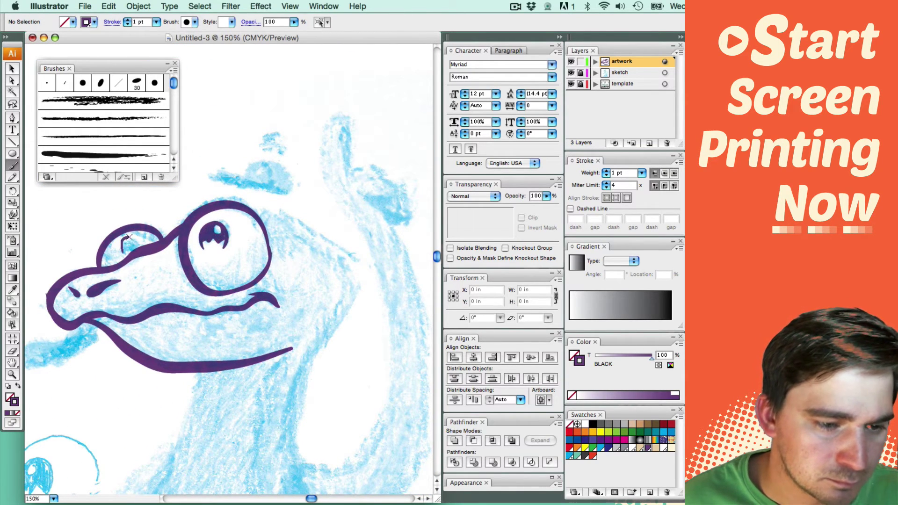
pyautogui.moveTo(128, 237); pyautogui.dragTo(136, 249)
pyautogui.moveTo(122, 250); pyautogui.dragTo(135, 249)
# Step: Ink the back of the lizard's head from above the near eye down to the nape of the neck
pyautogui.moveTo(242, 328); pyautogui.dragTo(243, 277)
pyautogui.press('super+minus')
pyautogui.press('super+minus')
pyautogui.moveTo(244, 214); pyautogui.dragTo(247, 326)
pyautogui.moveTo(254, 330); pyautogui.dragTo(258, 297)
# Step: Move the lower part of the nape stroke slightly outward with Direct Selection
pyautogui.press('a')
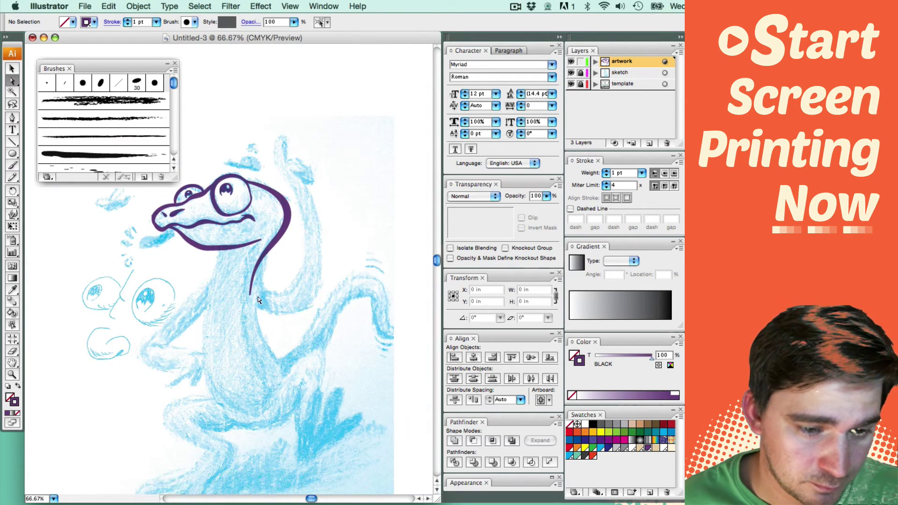
pyautogui.click(275, 234)
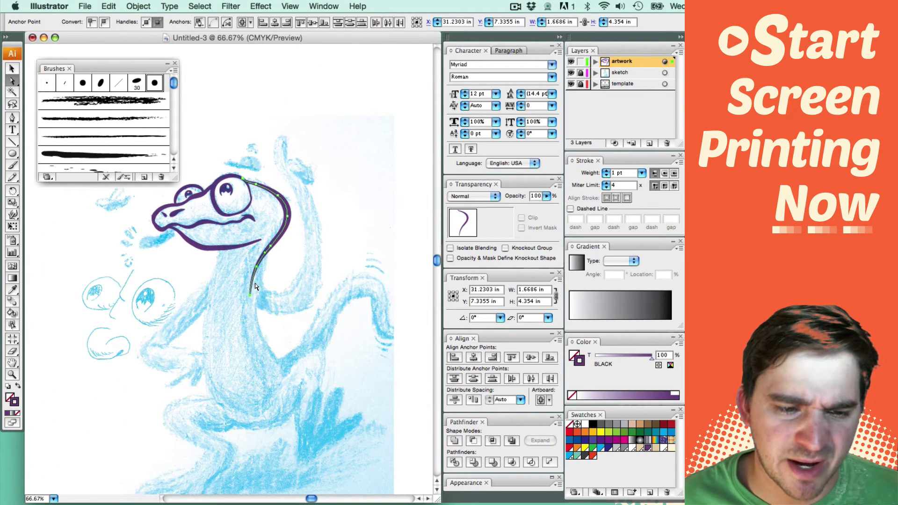
pyautogui.moveTo(258, 271); pyautogui.dragTo(265, 279)
pyautogui.click(273, 267)
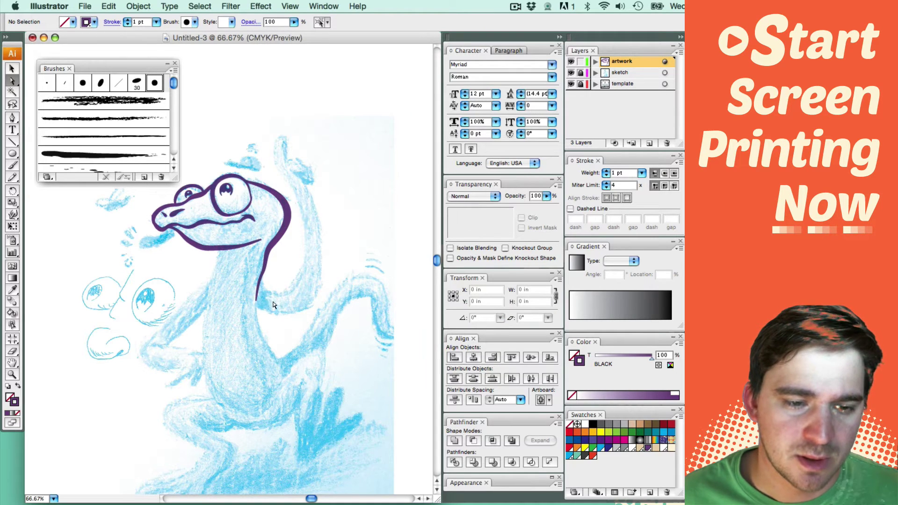
# Step: Ink the front of the lizard's neck and torso from under the jaw down to the hip with the Paintbrush
pyautogui.scroll(-3, 276, 295)
pyautogui.moveTo(252, 305); pyautogui.dragTo(267, 289)
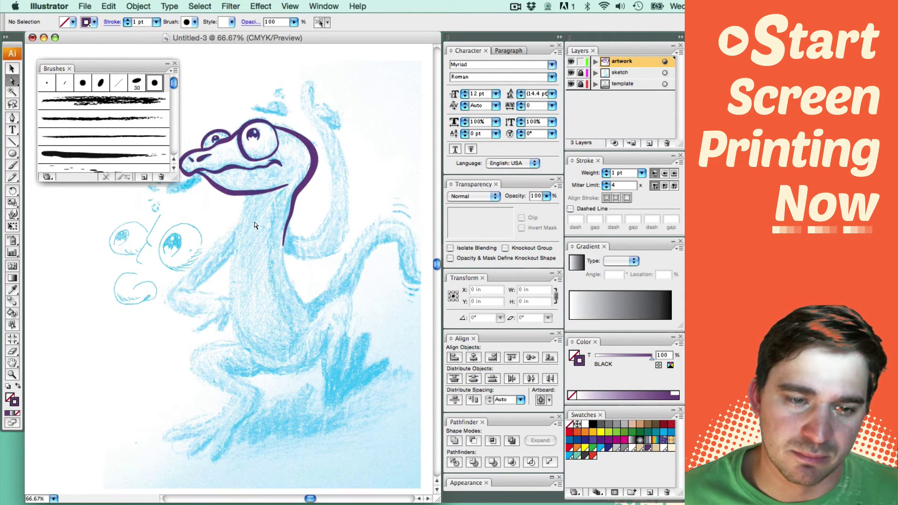
pyautogui.press('b')
pyautogui.moveTo(264, 140); pyautogui.dragTo(276, 128)
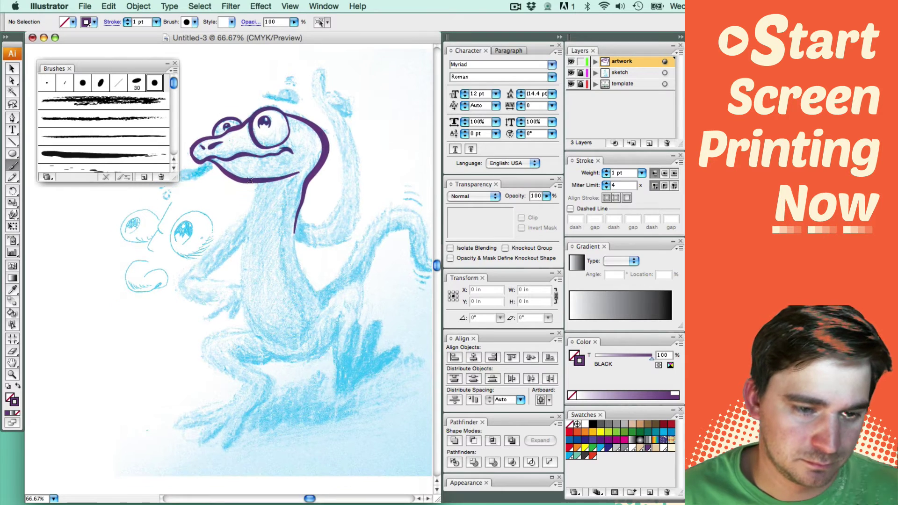
pyautogui.press('super+z')
pyautogui.moveTo(257, 183); pyautogui.dragTo(264, 345)
pyautogui.moveTo(255, 223); pyautogui.dragTo(299, 237)
# Step: Ink the thigh, bent knee and shin of the lizard's front leg, undoing an unwanted stroke
pyautogui.moveTo(306, 270)
pyautogui.mouseDown()
pyautogui.moveTo(307, 214)
pyautogui.moveTo(263, 225)
pyautogui.mouseUp()
pyautogui.moveTo(265, 317)
pyautogui.mouseDown()
pyautogui.moveTo(336, 298)
pyautogui.moveTo(340, 284)
pyautogui.mouseUp()
pyautogui.moveTo(277, 330); pyautogui.dragTo(318, 309)
pyautogui.moveTo(293, 277)
pyautogui.mouseDown()
pyautogui.moveTo(265, 282)
pyautogui.moveTo(292, 330)
pyautogui.moveTo(235, 364)
pyautogui.moveTo(241, 374)
pyautogui.mouseUp()
pyautogui.press('super+z')
# Step: Ink the first long, rounded toes of the front foot, undoing an unwanted stroke
pyautogui.press('super+plus')
pyautogui.press('super+plus')
pyautogui.moveTo(299, 477); pyautogui.dragTo(341, 247)
pyautogui.moveTo(342, 251)
pyautogui.mouseDown()
pyautogui.moveTo(293, 309)
pyautogui.moveTo(370, 252)
pyautogui.mouseUp()
pyautogui.press('super+z')
pyautogui.moveTo(253, 277); pyautogui.dragTo(329, 264)
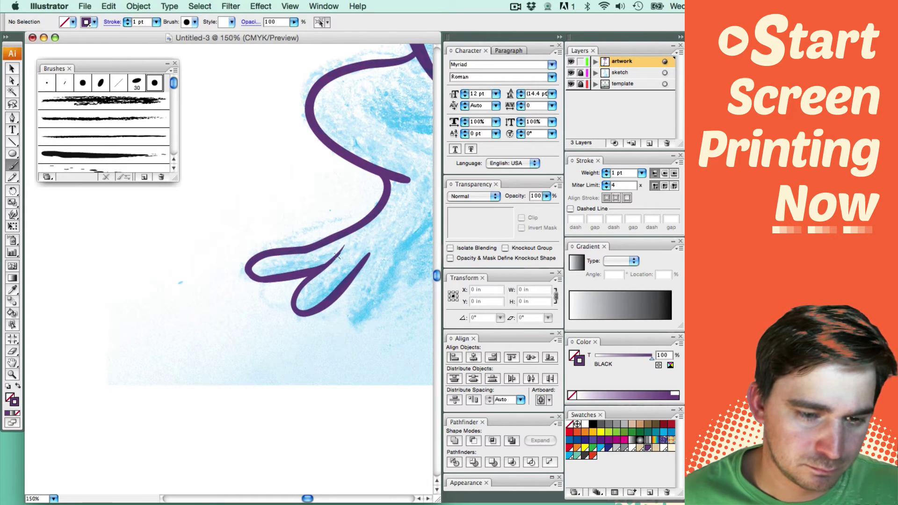
# Step: Ink the rest of the front foot and the back edge of the lower leg
pyautogui.hscroll(5, 280, 274)
pyautogui.moveTo(223, 265); pyautogui.dragTo(202, 338)
pyautogui.moveTo(280, 161)
pyautogui.mouseDown()
pyautogui.moveTo(236, 304)
pyautogui.moveTo(213, 334)
pyautogui.mouseUp()
pyautogui.moveTo(259, 200); pyautogui.dragTo(303, 344)
pyautogui.moveTo(302, 255)
pyautogui.mouseDown()
pyautogui.moveTo(280, 391)
pyautogui.moveTo(254, 309)
pyautogui.mouseUp()
# Step: Ink the underside of the front thigh and the curved line beneath the belly
pyautogui.moveTo(236, 329)
pyautogui.mouseDown()
pyautogui.moveTo(306, 338)
pyautogui.moveTo(328, 328)
pyautogui.mouseUp()
pyautogui.moveTo(270, 348); pyautogui.dragTo(263, 312)
pyautogui.moveTo(244, 217); pyautogui.dragTo(263, 309)
pyautogui.moveTo(327, 364); pyautogui.dragTo(226, 317)
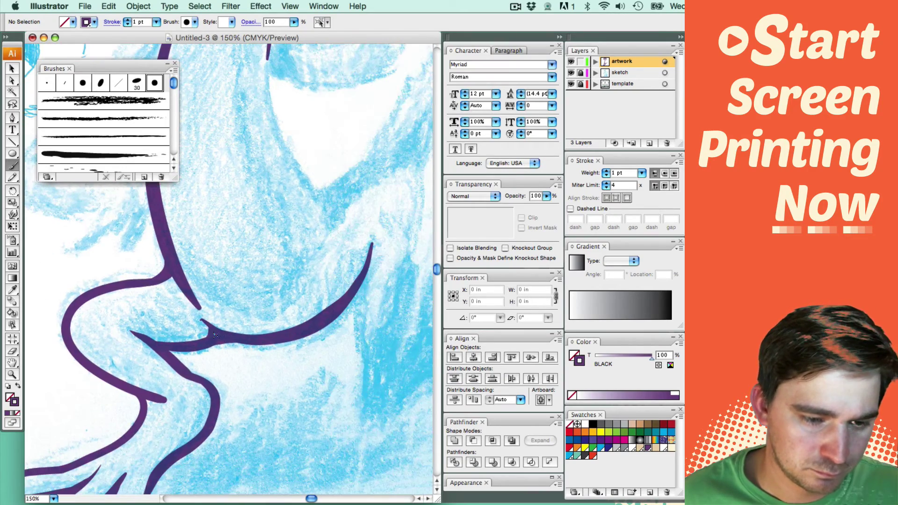
# Step: Ink the other leg's raised knee and fill in its three-lobed foot as a solid shape
pyautogui.moveTo(314, 347)
pyautogui.mouseDown()
pyautogui.moveTo(158, 384)
pyautogui.moveTo(168, 427)
pyautogui.mouseUp()
pyautogui.moveTo(161, 336)
pyautogui.mouseDown()
pyautogui.moveTo(233, 255)
pyautogui.moveTo(272, 350)
pyautogui.mouseUp()
pyautogui.moveTo(262, 365); pyautogui.dragTo(285, 244)
pyautogui.moveTo(236, 248); pyautogui.dragTo(224, 338)
pyautogui.moveTo(221, 322)
pyautogui.mouseDown()
pyautogui.moveTo(280, 293)
pyautogui.moveTo(310, 296)
pyautogui.moveTo(229, 398)
pyautogui.moveTo(262, 280)
pyautogui.moveTo(261, 365)
pyautogui.moveTo(307, 270)
pyautogui.moveTo(337, 318)
pyautogui.mouseUp()
pyautogui.moveTo(284, 142); pyautogui.dragTo(349, 215)
pyautogui.moveTo(310, 270)
pyautogui.mouseDown()
pyautogui.moveTo(323, 290)
pyautogui.moveTo(340, 281)
pyautogui.mouseUp()
# Step: Delete the short stray stroke inside the raised knee
pyautogui.press('v')
pyautogui.click(317, 282)
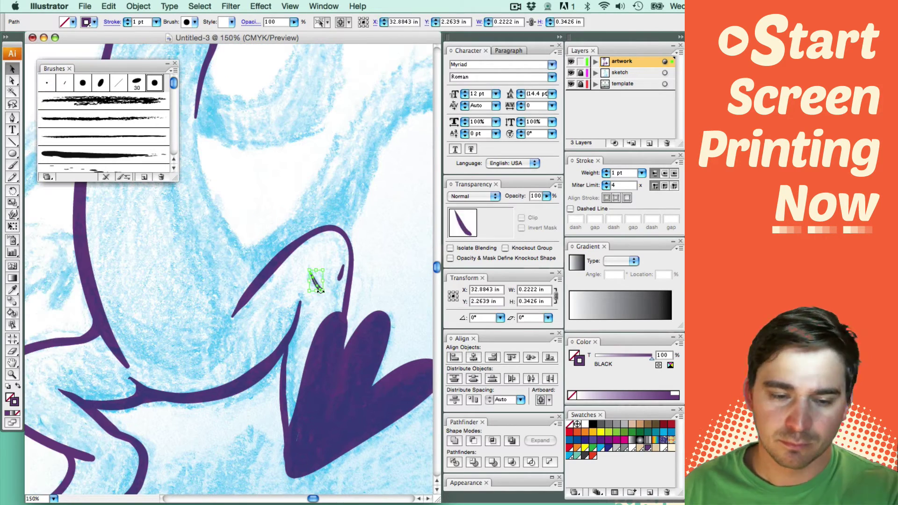
pyautogui.press('Delete')
# Step: Ink the lizard's back with the Paintbrush from the neck down to the base of the tail
pyautogui.moveTo(267, 183)
pyautogui.mouseDown()
pyautogui.moveTo(271, 329)
pyautogui.moveTo(267, 288)
pyautogui.mouseUp()
pyautogui.press('b')
pyautogui.moveTo(199, 203)
pyautogui.mouseDown()
pyautogui.moveTo(195, 237)
pyautogui.moveTo(243, 366)
pyautogui.mouseUp()
pyautogui.moveTo(355, 262); pyautogui.dragTo(194, 272)
# Step: Ink the hooked tail tip and the tail's upper edge down to where it meets the back
pyautogui.moveTo(338, 291); pyautogui.dragTo(355, 314)
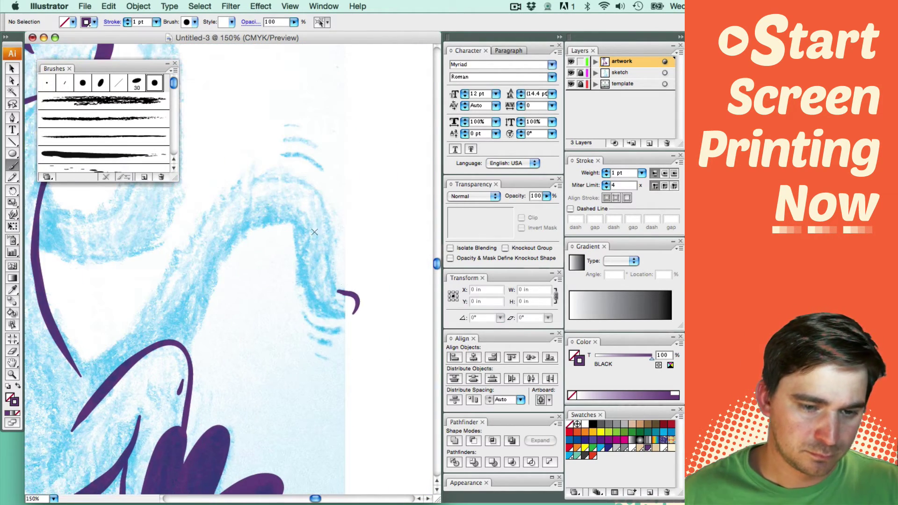
pyautogui.moveTo(315, 232); pyautogui.dragTo(328, 256)
pyautogui.moveTo(218, 244); pyautogui.dragTo(349, 313)
pyautogui.moveTo(262, 243); pyautogui.dragTo(304, 229)
pyautogui.moveTo(283, 205)
pyautogui.mouseDown()
pyautogui.moveTo(152, 364)
pyautogui.moveTo(127, 367)
pyautogui.mouseUp()
pyautogui.moveTo(120, 351); pyautogui.dragTo(140, 367)
pyautogui.moveTo(164, 309); pyautogui.dragTo(177, 260)
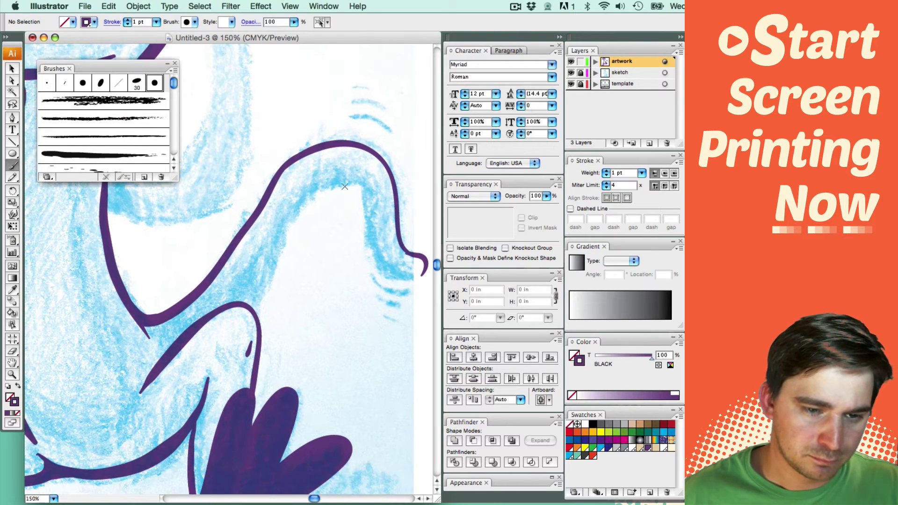
# Step: Ink the underside of the tail down to the raised knee, undoing unwanted strokes
pyautogui.moveTo(346, 185); pyautogui.dragTo(256, 315)
pyautogui.press('super+z')
pyautogui.moveTo(359, 185)
pyautogui.mouseDown()
pyautogui.moveTo(310, 197)
pyautogui.moveTo(257, 320)
pyautogui.mouseUp()
pyautogui.moveTo(331, 186)
pyautogui.mouseDown()
pyautogui.moveTo(372, 254)
pyautogui.moveTo(422, 278)
pyautogui.mouseUp()
pyautogui.press('super+z')
# Step: Ink the front edge of the raised leg down to the solid foot, undoing an extra stroke
pyautogui.moveTo(233, 385)
pyautogui.mouseDown()
pyautogui.moveTo(310, 265)
pyautogui.moveTo(312, 281)
pyautogui.mouseUp()
pyautogui.moveTo(279, 267); pyautogui.dragTo(283, 409)
pyautogui.moveTo(281, 262); pyautogui.dragTo(268, 314)
pyautogui.press('super+z')
# Step: Try to delete the end anchor point of the belly stroke overlapping the raised leg, and undo it
pyautogui.press('a')
pyautogui.click(282, 295)
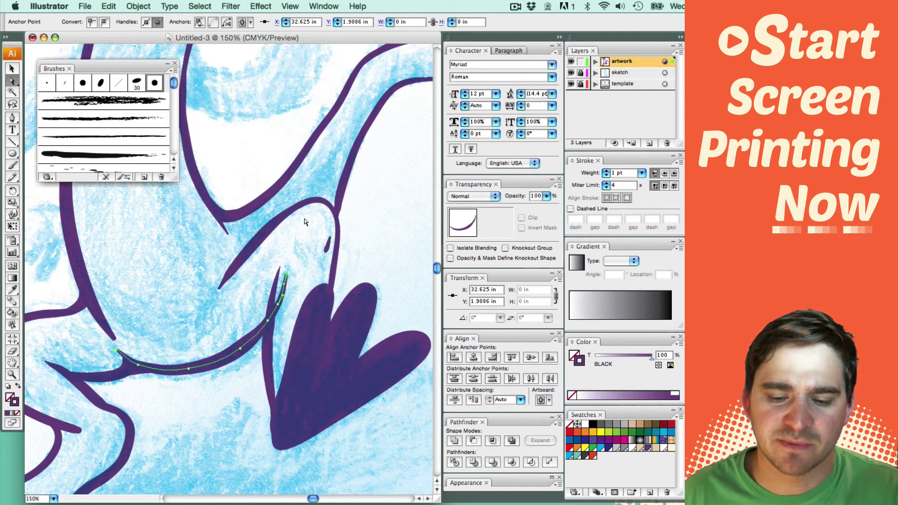
pyautogui.press('Delete')
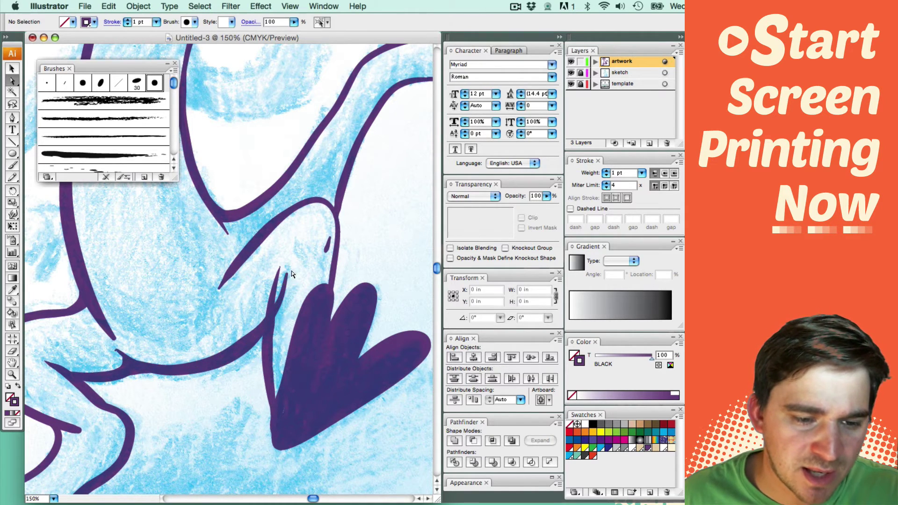
pyautogui.press('super+z')
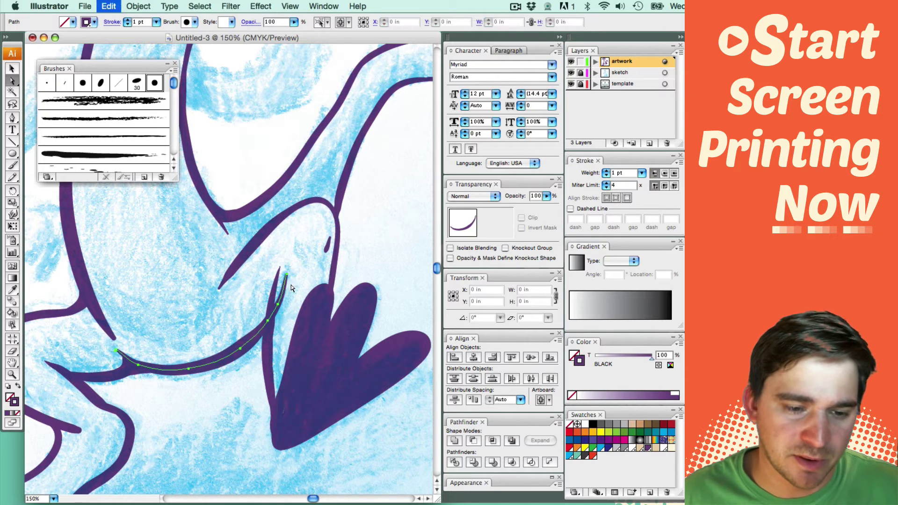
# Step: Delete the last two anchor points of the belly stroke so that it ends at the raised leg, and deselect it
pyautogui.moveTo(229, 244); pyautogui.dragTo(338, 345)
pyautogui.click(270, 216)
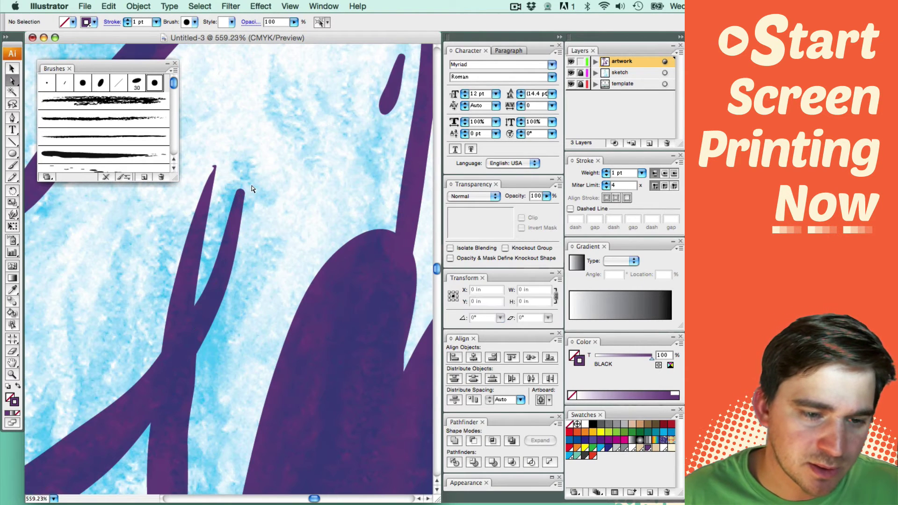
pyautogui.click(241, 193)
pyautogui.press('Delete')
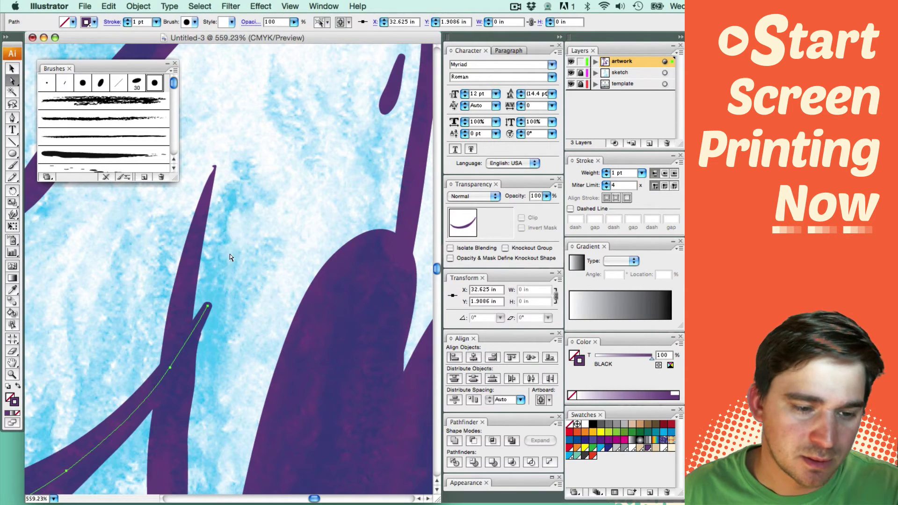
pyautogui.click(208, 307)
pyautogui.press('Delete')
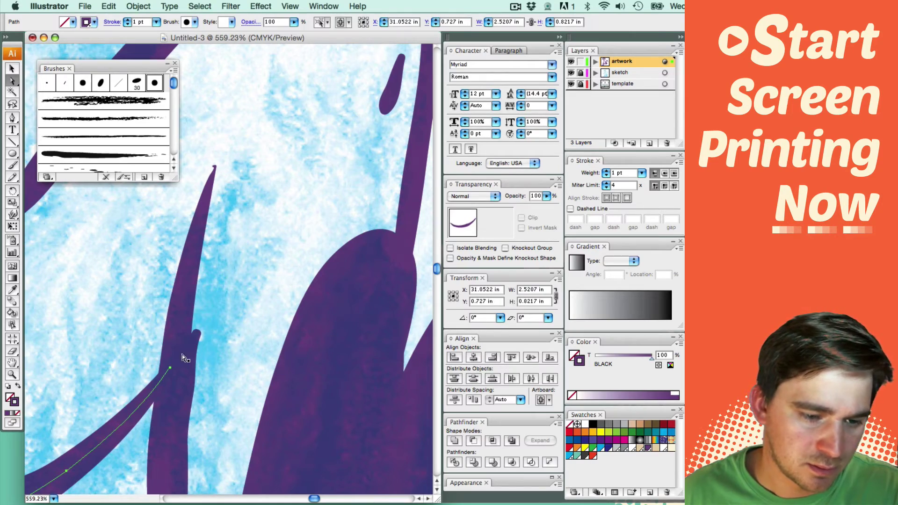
pyautogui.click(185, 358)
pyautogui.click(219, 320)
pyautogui.press('super+minus')
pyautogui.press('super+minus')
pyautogui.press('super+minus')
pyautogui.press('super+minus')
pyautogui.press('super+minus')
pyautogui.moveTo(125, 254); pyautogui.dragTo(340, 399)
pyautogui.press('b')
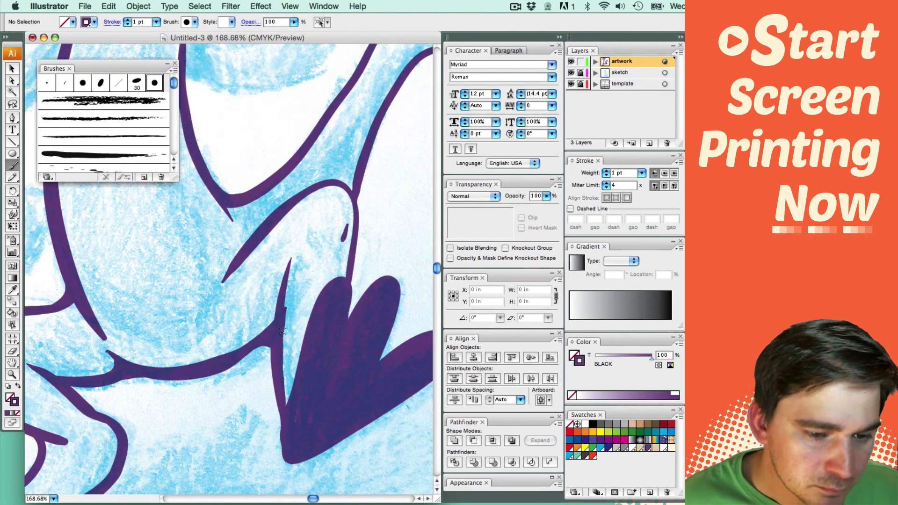
pyautogui.keyDown('super'); pyautogui.click(285, 312); pyautogui.keyUp('super')
pyautogui.press('super+shift+a')
# Step: Ink the outer edge of the lizard's bent arm from the shoulder around the elbow to the forearm
pyautogui.press('super+minus')
pyautogui.press('super+minus')
pyautogui.press('super+minus')
pyautogui.press('super+minus')
pyautogui.moveTo(202, 197)
pyautogui.mouseDown()
pyautogui.moveTo(279, 279)
pyautogui.moveTo(317, 127)
pyautogui.moveTo(309, 173)
pyautogui.mouseUp()
pyautogui.press('super+plus')
pyautogui.press('super+plus')
pyautogui.press('super+plus')
pyautogui.moveTo(320, 129)
pyautogui.mouseDown()
pyautogui.moveTo(156, 307)
pyautogui.moveTo(201, 346)
pyautogui.mouseUp()
pyautogui.press('super+z')
pyautogui.moveTo(163, 330)
pyautogui.mouseDown()
pyautogui.moveTo(167, 322)
pyautogui.moveTo(253, 340)
pyautogui.mouseUp()
# Step: Ink the inner edge of the bent upper arm up to the torso line
pyautogui.moveTo(213, 290)
pyautogui.mouseDown()
pyautogui.moveTo(205, 301)
pyautogui.moveTo(298, 215)
pyautogui.mouseUp()
pyautogui.moveTo(300, 169); pyautogui.dragTo(307, 162)
pyautogui.moveTo(295, 191); pyautogui.dragTo(288, 181)
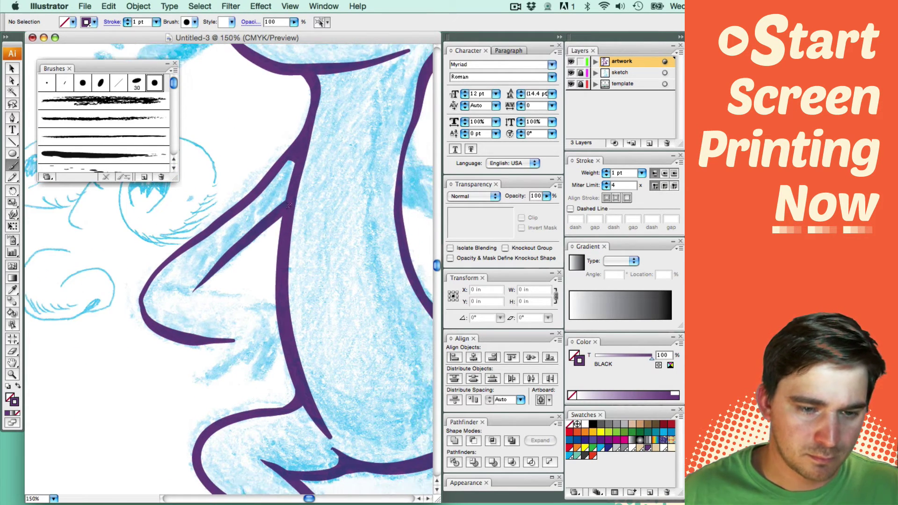
# Step: Ink the top of the forearm and the hand with its fingers resting on the hip
pyautogui.moveTo(170, 291)
pyautogui.mouseDown()
pyautogui.moveTo(169, 262)
pyautogui.moveTo(279, 274)
pyautogui.mouseUp()
pyautogui.moveTo(208, 252); pyautogui.dragTo(190, 215)
pyautogui.moveTo(229, 242)
pyautogui.mouseDown()
pyautogui.moveTo(189, 307)
pyautogui.moveTo(221, 268)
pyautogui.moveTo(242, 300)
pyautogui.moveTo(253, 251)
pyautogui.mouseUp()
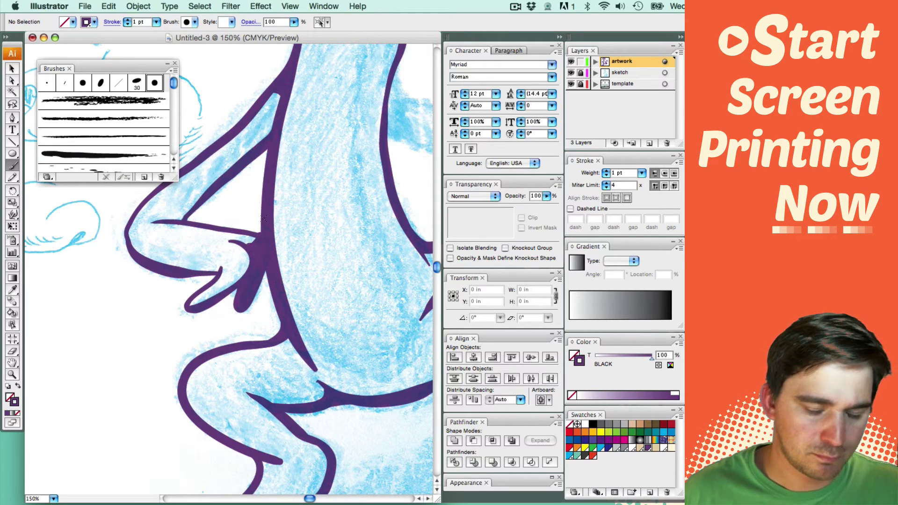
# Step: Ink the raised arm's inner edge up to the pointing fingertip, undoing unwanted strokes
pyautogui.press('super+minus')
pyautogui.moveTo(238, 291); pyautogui.dragTo(248, 264)
pyautogui.moveTo(299, 136)
pyautogui.mouseDown()
pyautogui.moveTo(233, 212)
pyautogui.moveTo(197, 318)
pyautogui.moveTo(304, 250)
pyautogui.mouseUp()
pyautogui.moveTo(273, 130)
pyautogui.mouseDown()
pyautogui.moveTo(279, 103)
pyautogui.moveTo(267, 105)
pyautogui.moveTo(304, 257)
pyautogui.mouseUp()
pyautogui.press('super+z')
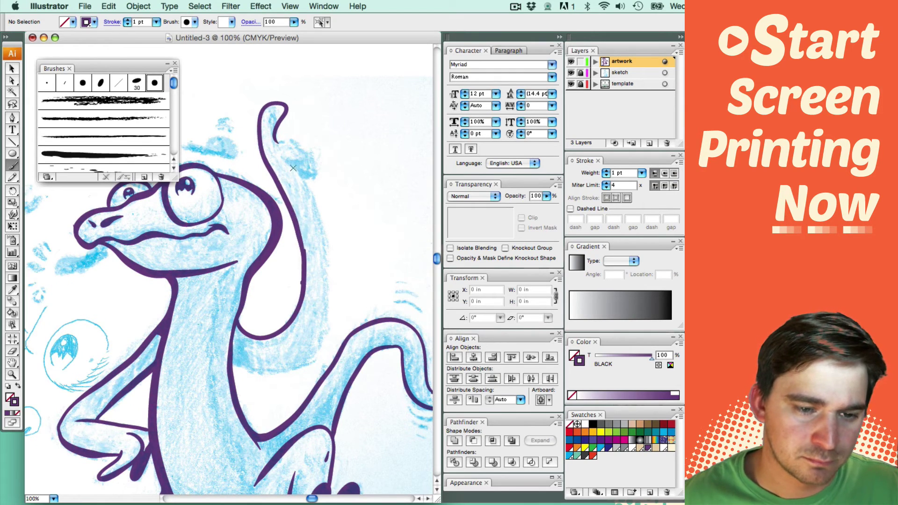
pyautogui.press('super+z')
# Step: Ink the base of the raised pointing finger and the curled fingers beside it, undoing an unwanted stroke
pyautogui.moveTo(277, 140)
pyautogui.mouseDown()
pyautogui.moveTo(264, 150)
pyautogui.moveTo(304, 255)
pyautogui.moveTo(279, 145)
pyautogui.moveTo(290, 164)
pyautogui.mouseUp()
pyautogui.press('super+z')
pyautogui.moveTo(303, 150); pyautogui.dragTo(302, 172)
# Step: Ink the outer edge of the raised arm from the wrist down to the elbow, undoing unwanted strokes
pyautogui.moveTo(309, 155); pyautogui.dragTo(324, 330)
pyautogui.press('super+z')
pyautogui.press('super+z')
pyautogui.moveTo(326, 258); pyautogui.dragTo(307, 363)
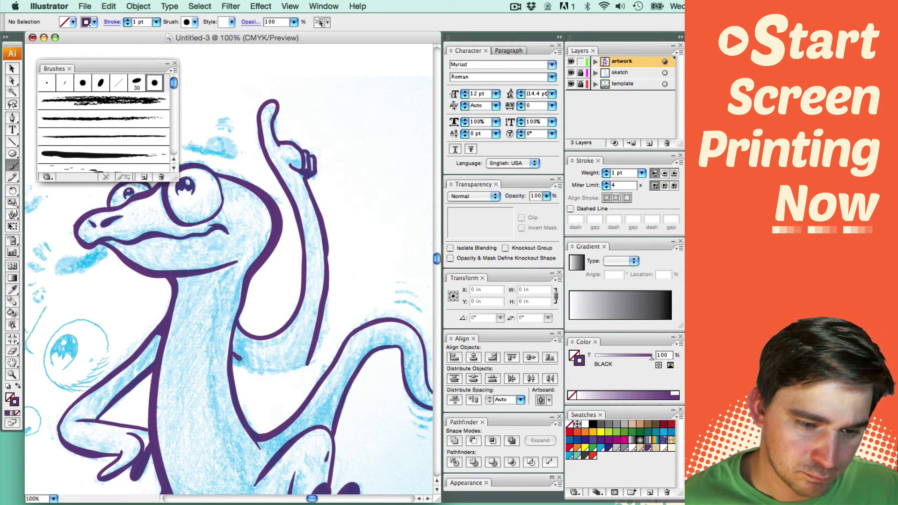
# Step: Ink the underside of the raised arm from the back to the elbow and thicken the line where it joins the body
pyautogui.moveTo(240, 359); pyautogui.dragTo(310, 345)
pyautogui.moveTo(251, 340); pyautogui.dragTo(237, 357)
pyautogui.moveTo(240, 328); pyautogui.dragTo(238, 353)
pyautogui.moveTo(321, 281); pyautogui.dragTo(312, 321)
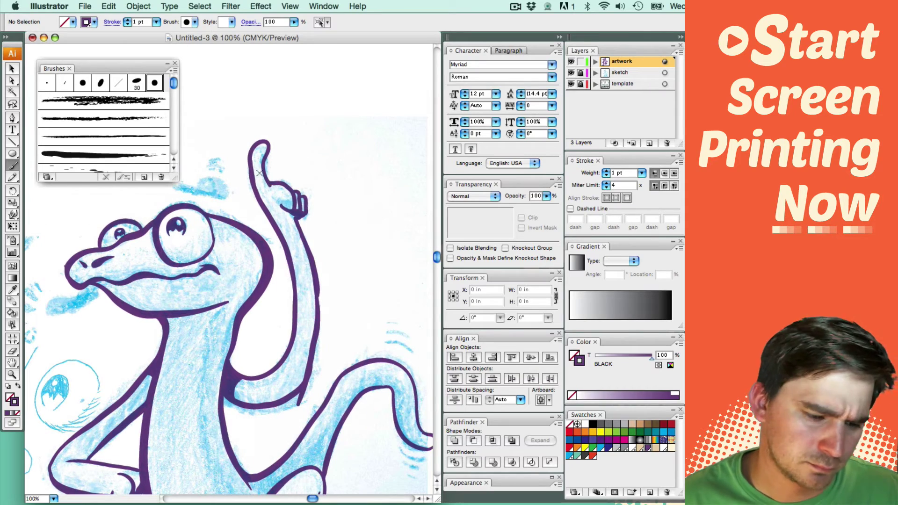
# Step: Adjust the lower end of the raised arm's outer stroke at the elbow with Direct Selection and deselect it
pyautogui.scroll(-3, 276, 169)
pyautogui.hscroll(-1, 276, 168)
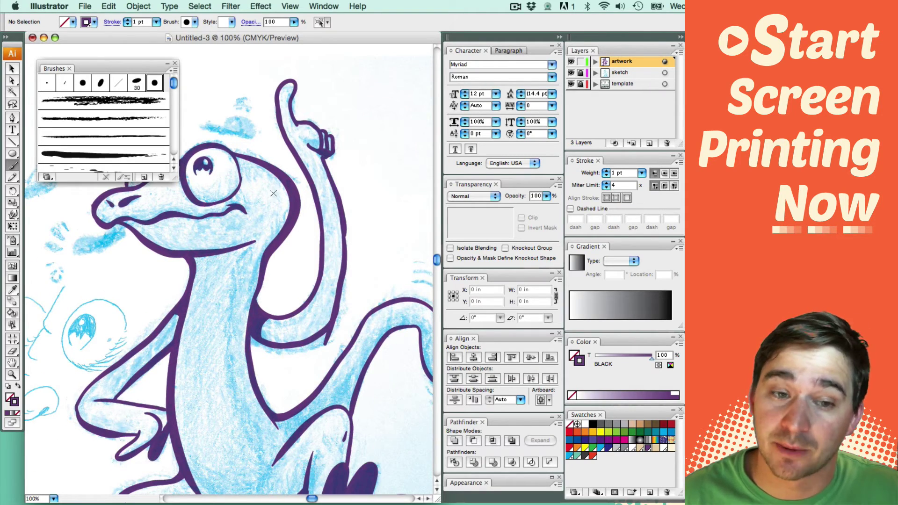
pyautogui.scroll(-2, 273, 193)
pyautogui.press('a')
pyautogui.moveTo(325, 294); pyautogui.dragTo(327, 285)
pyautogui.press('super+shift+a')
pyautogui.scroll(-3, 294, 268)
pyautogui.scroll(4, 312, 220)
pyautogui.hscroll(-3, 313, 220)
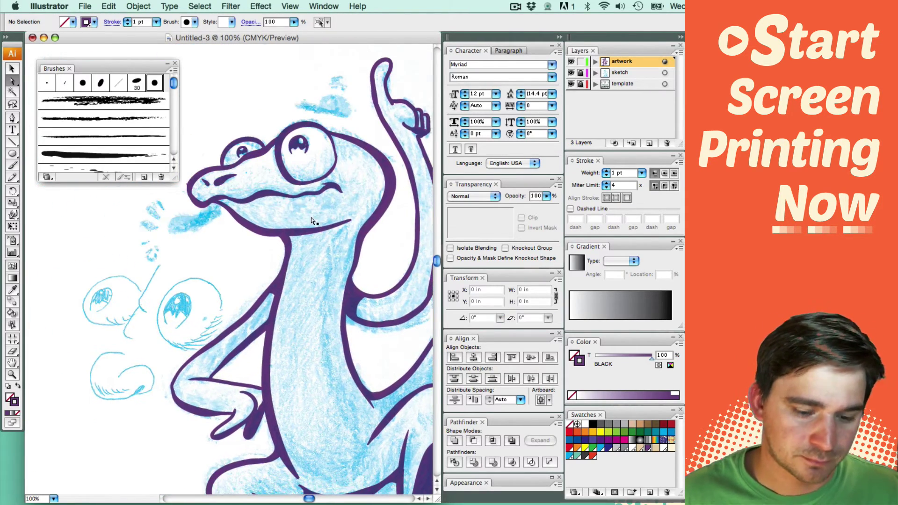
# Step: Ink the tongue sticking out of the mouth and the small drool drops around its tip
pyautogui.press('b')
pyautogui.moveTo(205, 207)
pyautogui.mouseDown()
pyautogui.moveTo(218, 204)
pyautogui.moveTo(169, 215)
pyautogui.moveTo(185, 227)
pyautogui.mouseUp()
pyautogui.press('x')
pyautogui.click(586, 423)
pyautogui.press('v')
pyautogui.click(162, 224)
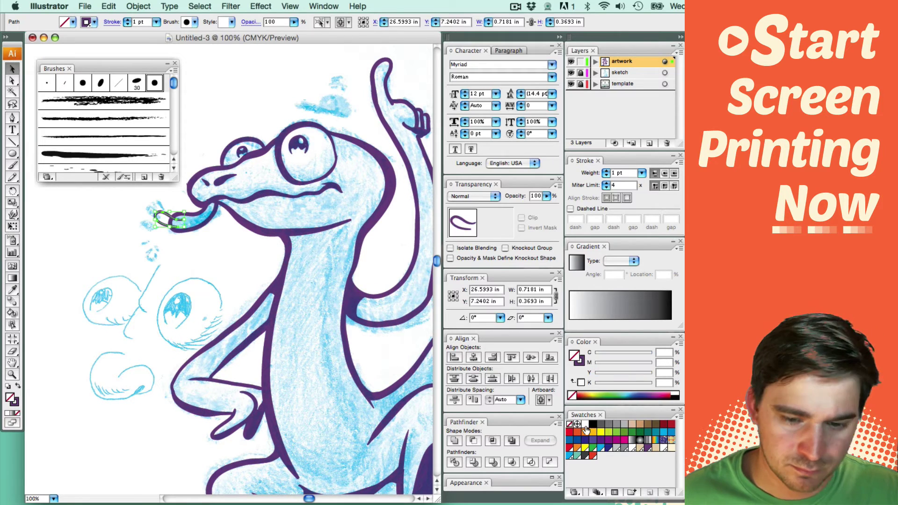
pyautogui.press('super+shift+a')
pyautogui.scroll(2, 196, 233)
pyautogui.hscroll(-2, 197, 234)
pyautogui.press('b')
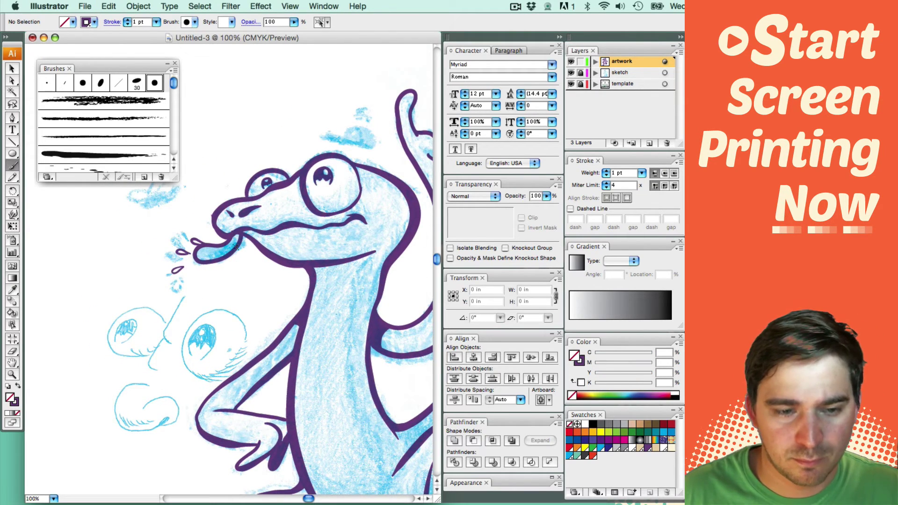
# Step: Widen the Brushes panel and draw a test stroke above the head with the current brush, undoing it
pyautogui.scroll(3, 236, 247)
pyautogui.hscroll(2, 257, 183)
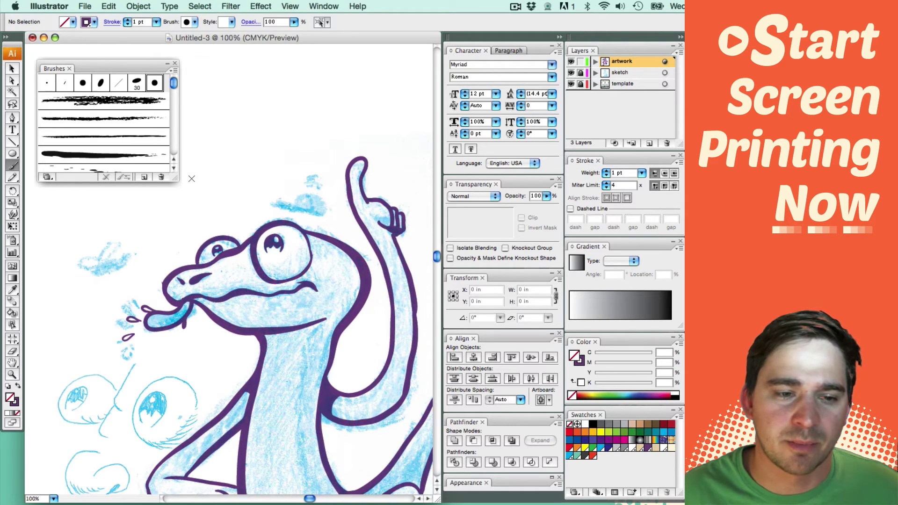
pyautogui.moveTo(176, 179); pyautogui.dragTo(241, 180)
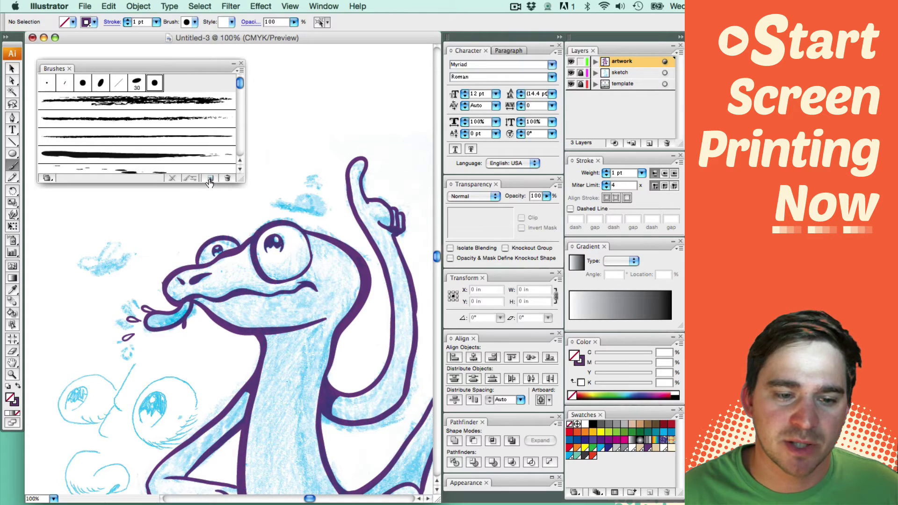
pyautogui.moveTo(280, 160); pyautogui.dragTo(211, 238)
pyautogui.press('super+z')
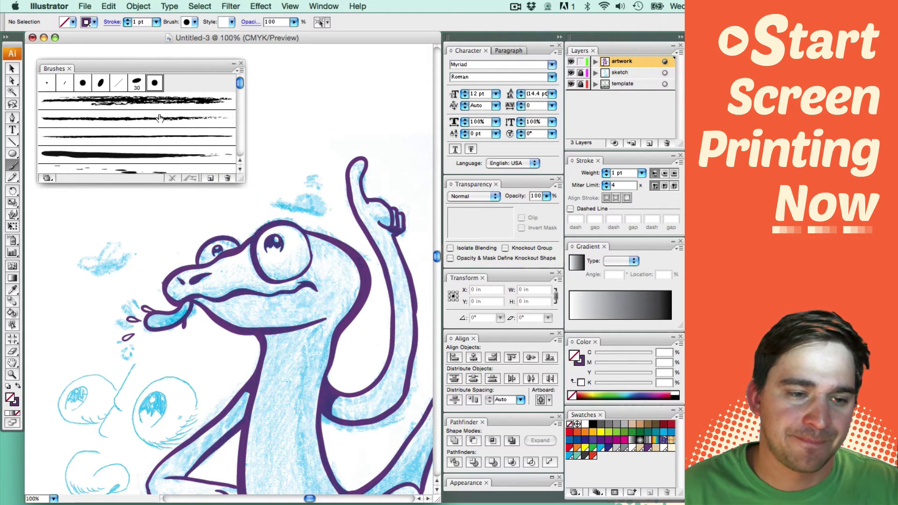
# Step: Create a calligraphic brush with a 5 pt diameter controlled by Pressure and a 5 pt variation
pyautogui.click(211, 179)
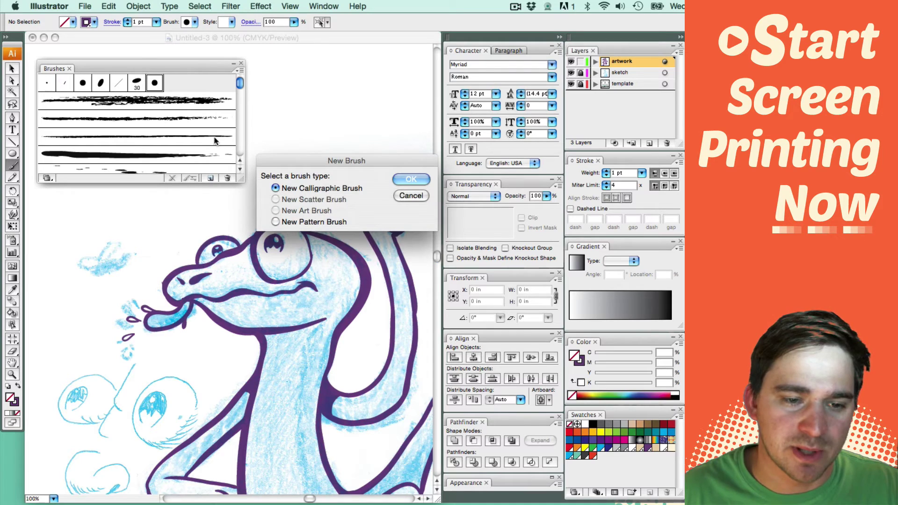
pyautogui.click(417, 181)
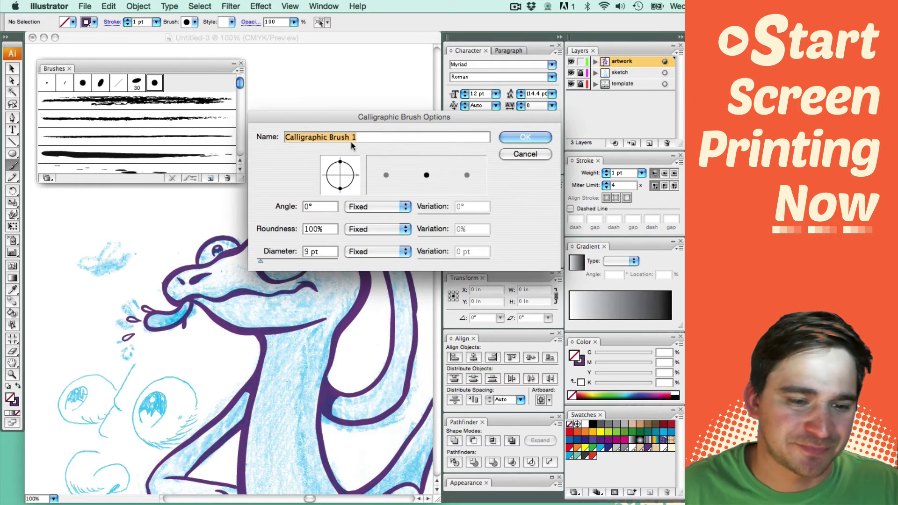
pyautogui.click(327, 251)
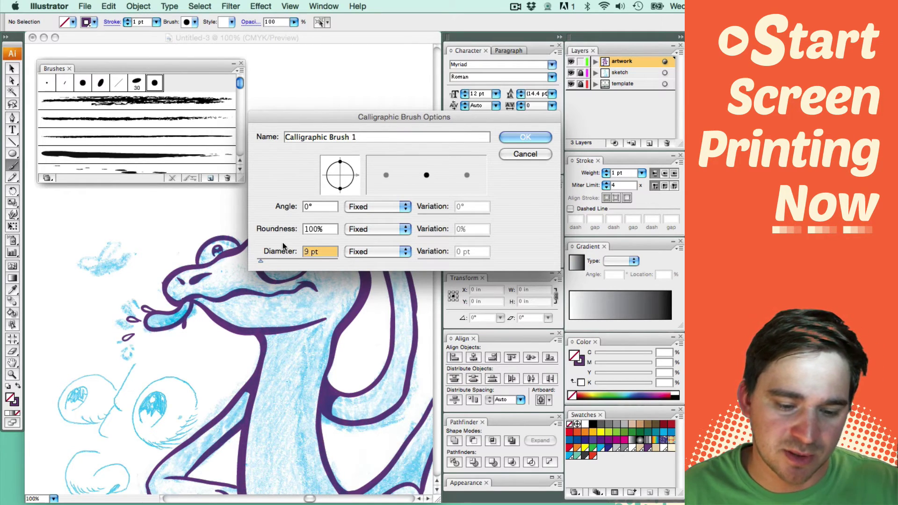
pyautogui.click(378, 251)
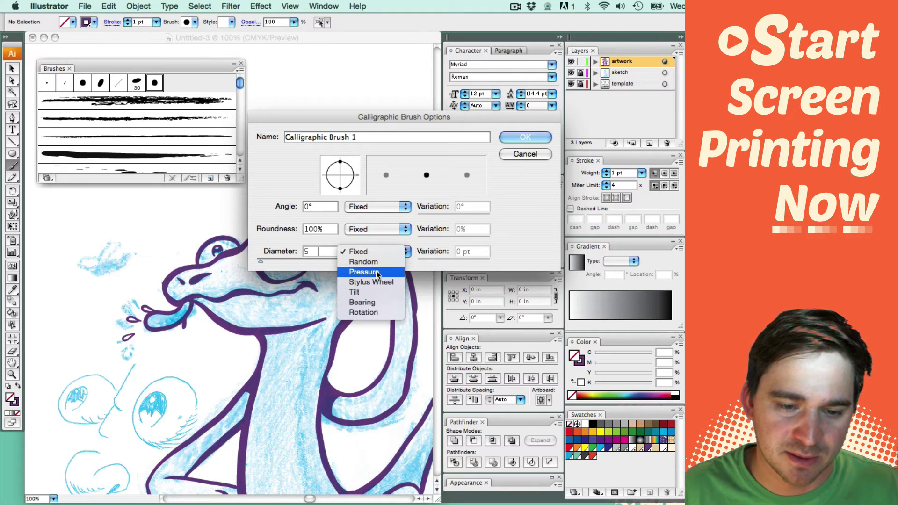
pyautogui.click(376, 271)
pyautogui.click(482, 253)
pyautogui.write('5')
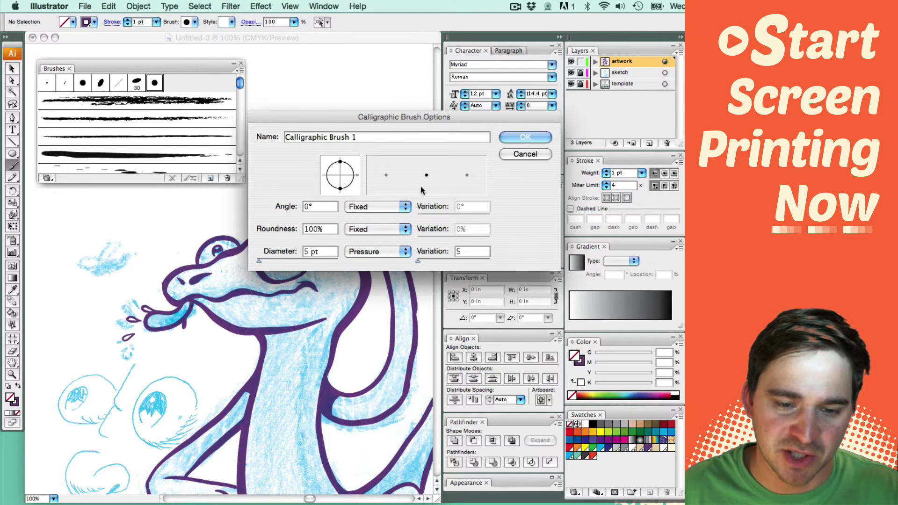
pyautogui.click(519, 137)
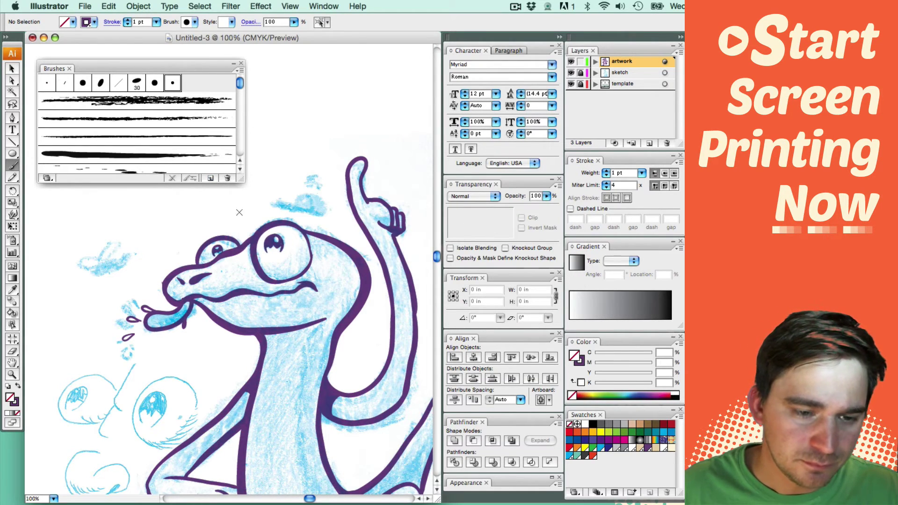
# Step: Compare test strokes above the head using the thicker brush and the new 5 pt brush, undoing each and keeping the new brush active
pyautogui.moveTo(282, 161); pyautogui.dragTo(234, 232)
pyautogui.press('super+z')
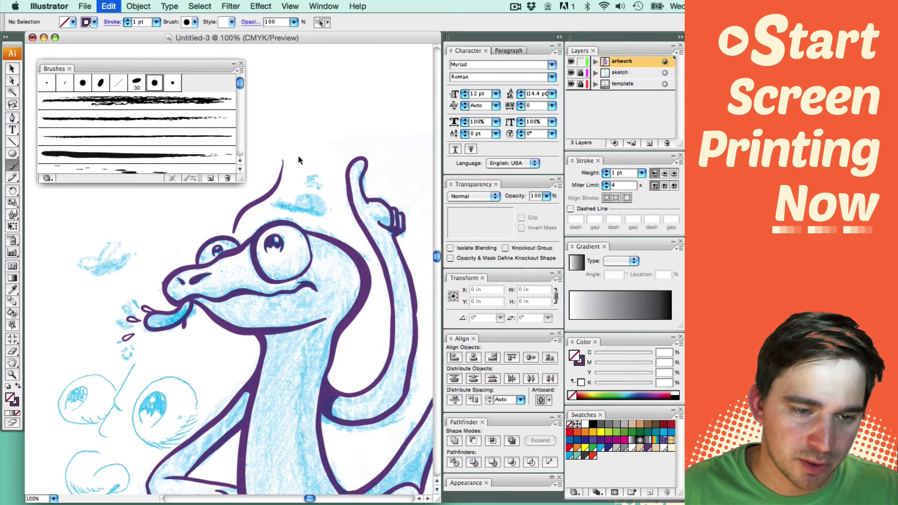
pyautogui.moveTo(296, 136)
pyautogui.mouseDown()
pyautogui.moveTo(294, 156)
pyautogui.moveTo(221, 226)
pyautogui.mouseUp()
pyautogui.press('super+z')
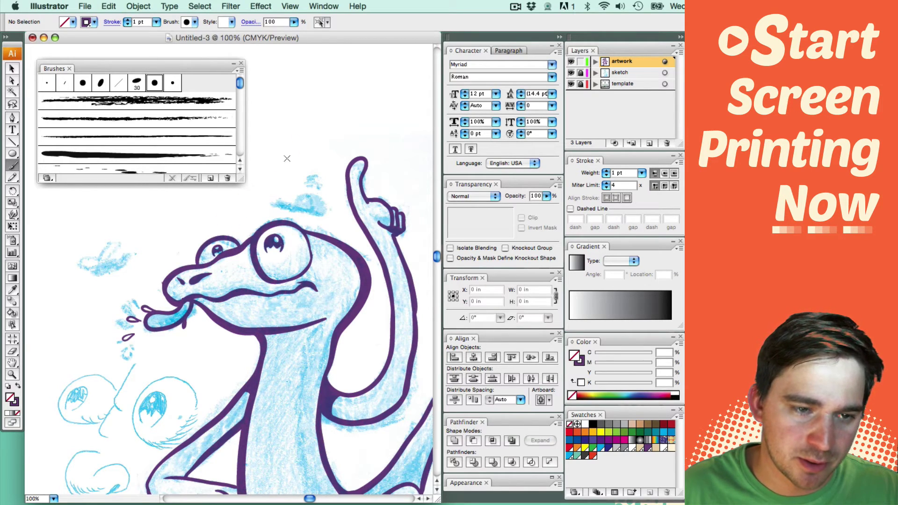
pyautogui.click(173, 82)
pyautogui.moveTo(311, 123)
pyautogui.mouseDown()
pyautogui.moveTo(299, 168)
pyautogui.moveTo(221, 220)
pyautogui.moveTo(216, 233)
pyautogui.mouseUp()
pyautogui.press('super+z')
pyautogui.moveTo(313, 125); pyautogui.dragTo(221, 236)
pyautogui.press('super+z')
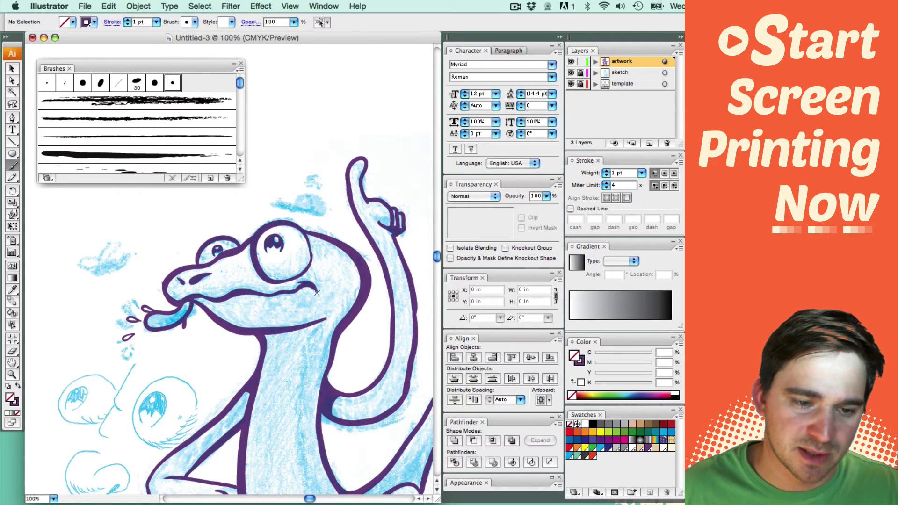
# Step: Ink the inner belly line from the neck down the torso and the crease marks at the hip of the bent leg
pyautogui.moveTo(279, 403)
pyautogui.mouseDown()
pyautogui.moveTo(239, 230)
pyautogui.moveTo(253, 271)
pyautogui.moveTo(286, 249)
pyautogui.mouseUp()
pyautogui.press('super+z')
pyautogui.moveTo(307, 184)
pyautogui.mouseDown()
pyautogui.moveTo(286, 216)
pyautogui.moveTo(277, 284)
pyautogui.moveTo(290, 336)
pyautogui.mouseUp()
pyautogui.moveTo(307, 370)
pyautogui.mouseDown()
pyautogui.moveTo(314, 427)
pyautogui.moveTo(267, 423)
pyautogui.moveTo(305, 400)
pyautogui.moveTo(279, 415)
pyautogui.moveTo(291, 258)
pyautogui.mouseUp()
pyautogui.moveTo(266, 281); pyautogui.dragTo(302, 292)
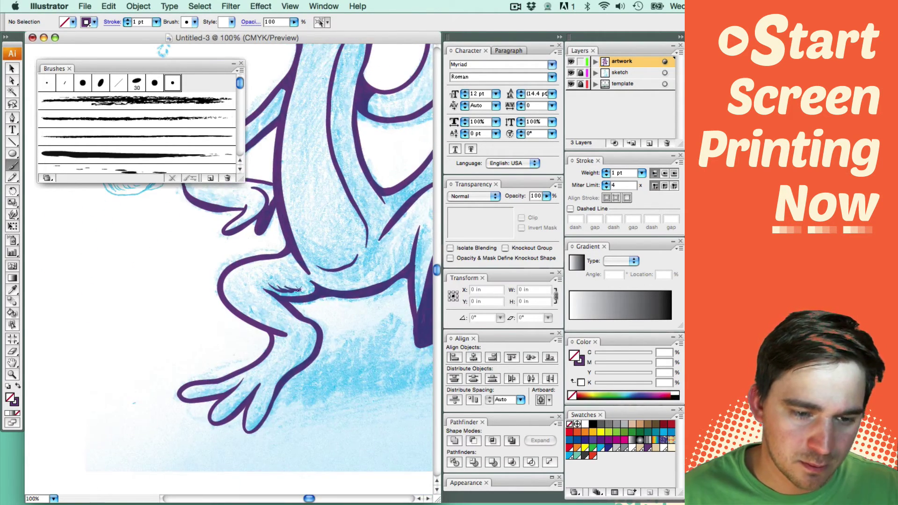
# Step: Ink short curved motion lines above the tail's bend and below its tip
pyautogui.moveTo(369, 154); pyautogui.dragTo(210, 323)
pyautogui.moveTo(290, 350); pyautogui.dragTo(316, 318)
pyautogui.moveTo(262, 154); pyautogui.dragTo(393, 323)
pyautogui.moveTo(328, 241)
pyautogui.mouseDown()
pyautogui.moveTo(282, 228)
pyautogui.moveTo(327, 241)
pyautogui.mouseUp()
pyautogui.moveTo(300, 230); pyautogui.dragTo(331, 227)
pyautogui.moveTo(356, 411); pyautogui.dragTo(201, 159)
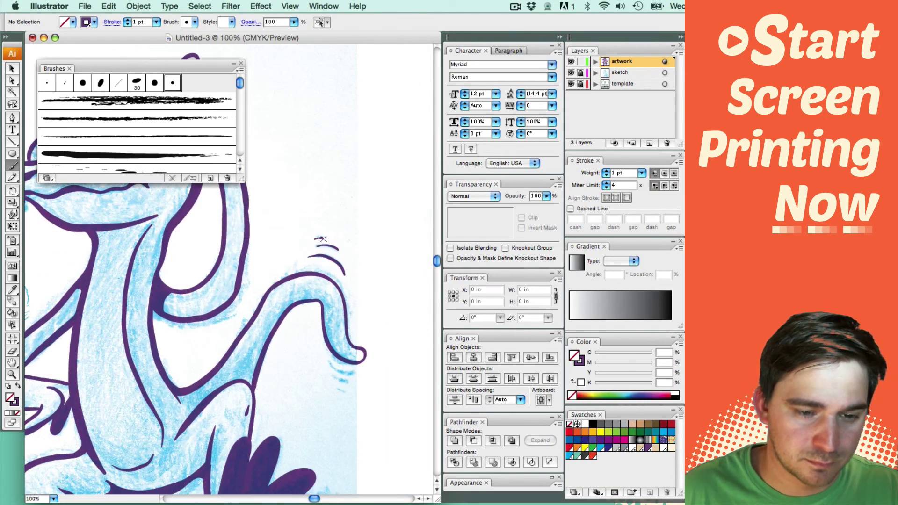
pyautogui.moveTo(326, 362); pyautogui.dragTo(364, 380)
# Step: Ink the brow shape floating above the head and the shading marks on and below the tongue
pyautogui.moveTo(141, 164); pyautogui.dragTo(398, 318)
pyautogui.moveTo(306, 229); pyautogui.dragTo(294, 243)
pyautogui.moveTo(295, 240); pyautogui.dragTo(271, 250)
pyautogui.press('super+equal')
# Step: Add short curved shading lines along the lower inside edge of the large eye
pyautogui.moveTo(374, 178)
pyautogui.mouseDown()
pyautogui.moveTo(295, 252)
pyautogui.moveTo(180, 252)
pyautogui.mouseUp()
pyautogui.moveTo(264, 229); pyautogui.dragTo(284, 241)
pyautogui.moveTo(275, 233); pyautogui.dragTo(298, 239)
pyautogui.moveTo(291, 236); pyautogui.dragTo(311, 234)
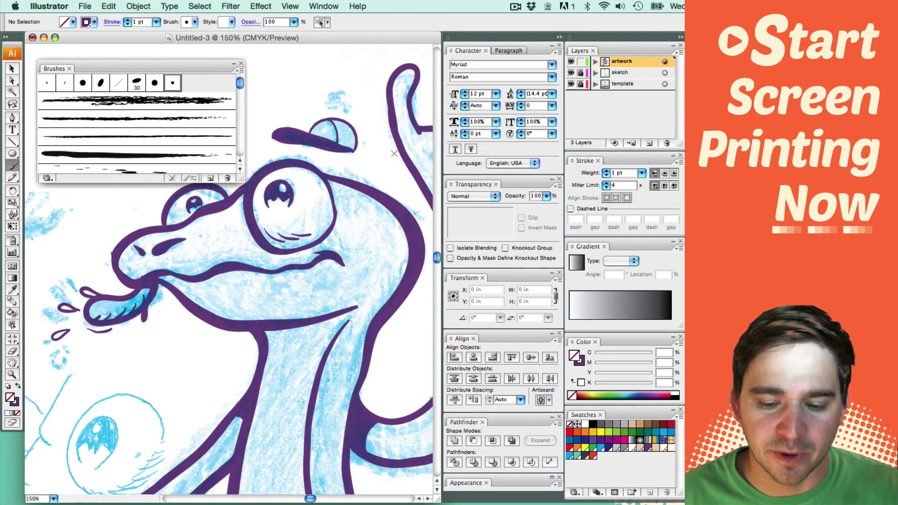
pyautogui.press('super+minus')
pyautogui.press('super+minus')
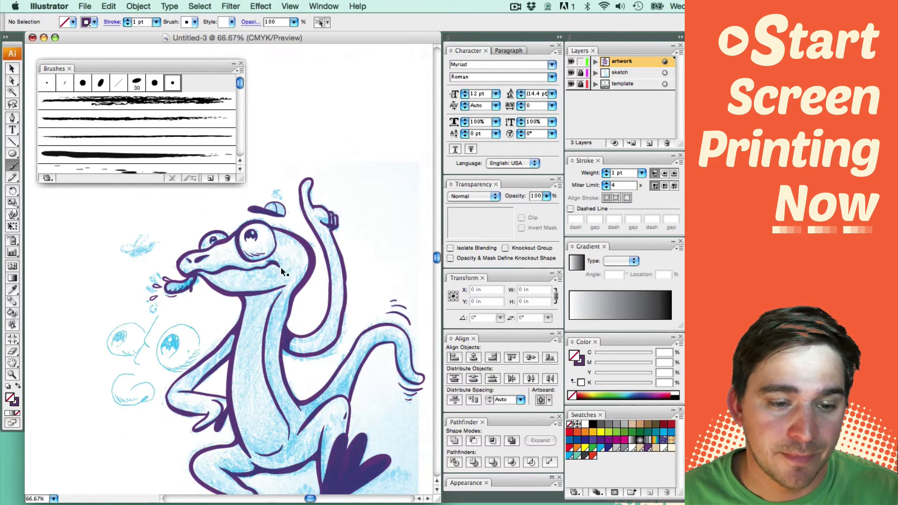
# Step: Move the Brushes panel and resize it to be narrower and taller, clear of the lizard
pyautogui.moveTo(234, 340)
pyautogui.mouseDown()
pyautogui.moveTo(248, 333)
pyautogui.moveTo(279, 235)
pyautogui.mouseUp()
pyautogui.moveTo(140, 63); pyautogui.dragTo(149, 51)
pyautogui.moveTo(250, 167); pyautogui.dragTo(195, 213)
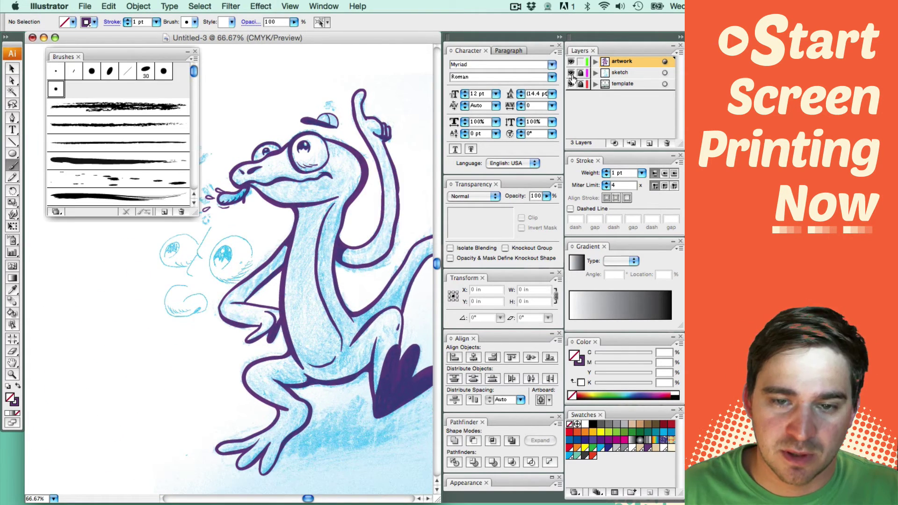
# Step: Hide the sketch layer and review the inked line art on its own
pyautogui.click(571, 73)
pyautogui.moveTo(337, 261); pyautogui.dragTo(306, 277)
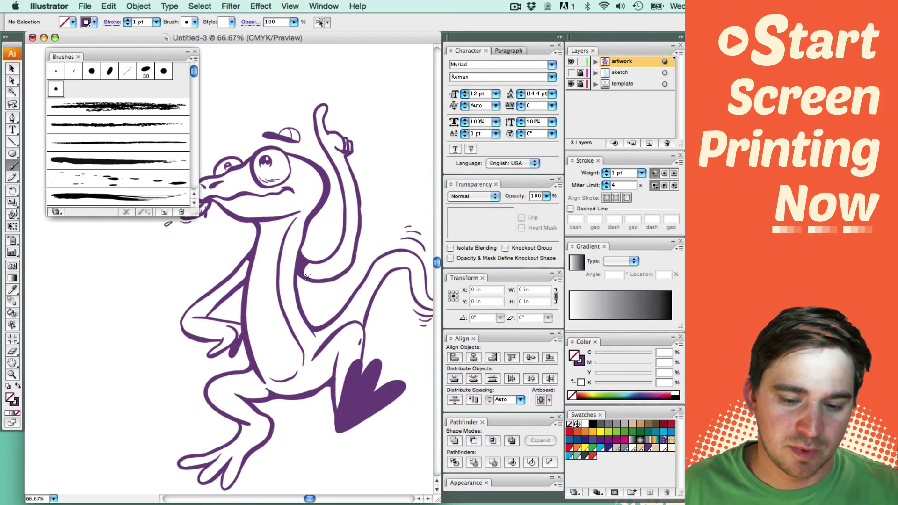
pyautogui.press('super+minus')
pyautogui.hscroll(-3, 287, 318)
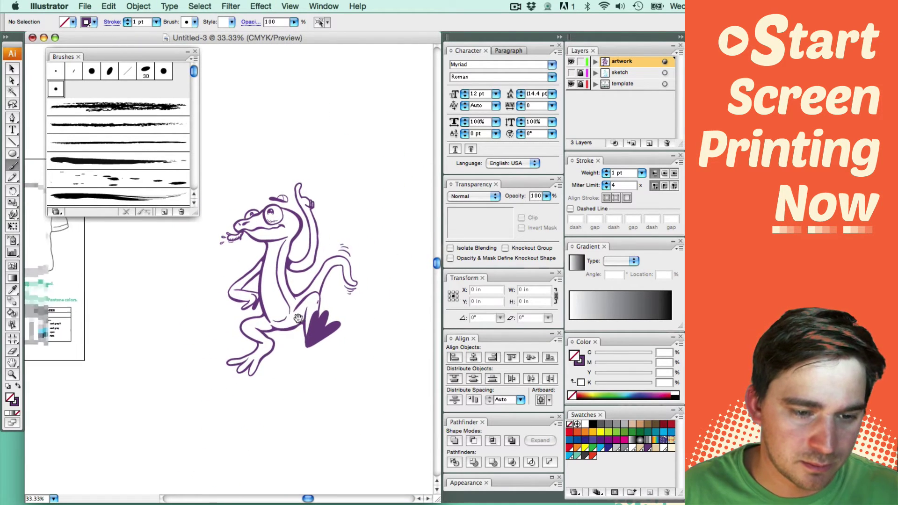
pyautogui.press('z')
pyautogui.moveTo(217, 169); pyautogui.dragTo(407, 384)
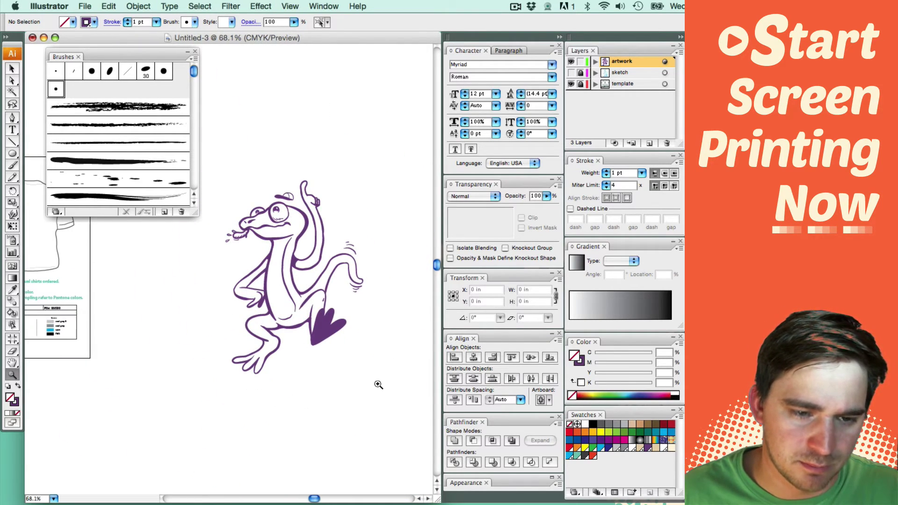
pyautogui.moveTo(281, 342); pyautogui.dragTo(367, 339)
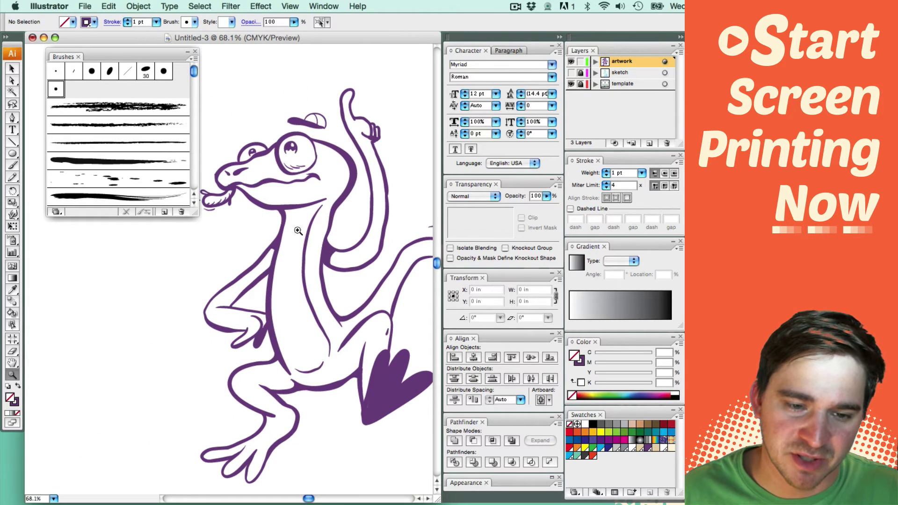
# Step: Edit the BLACK spot swatch so that its purple CMYK mix becomes true black
pyautogui.press('super+minus')
pyautogui.doubleClick(648, 449)
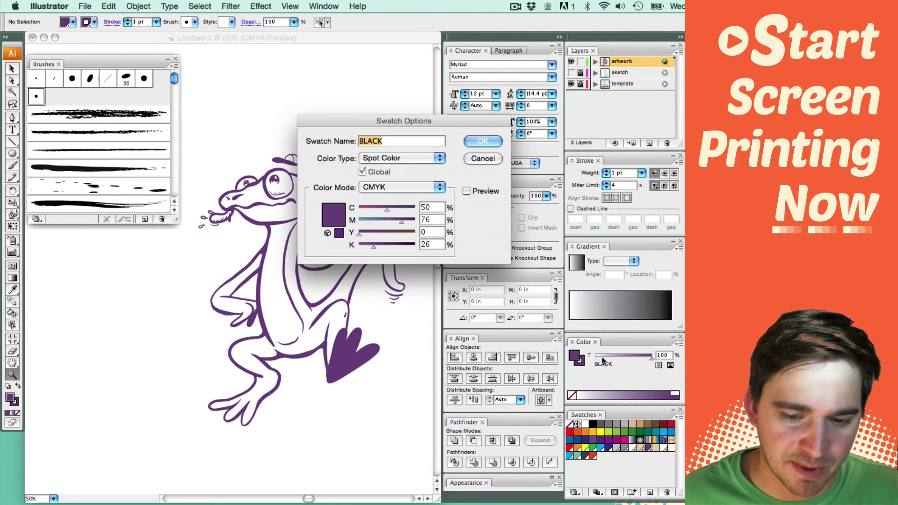
pyautogui.moveTo(373, 247); pyautogui.dragTo(317, 209)
pyautogui.click(481, 141)
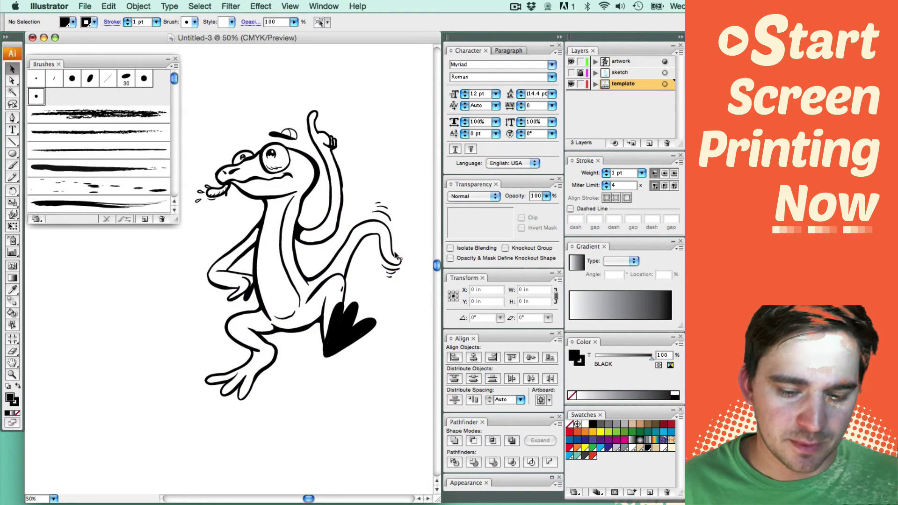
# Step: Draw a rectangle about 21.8 by 22.2 in behind the lizard on the template layer, with no stroke and a dark red fill
pyautogui.press('super+minus')
pyautogui.press('m')
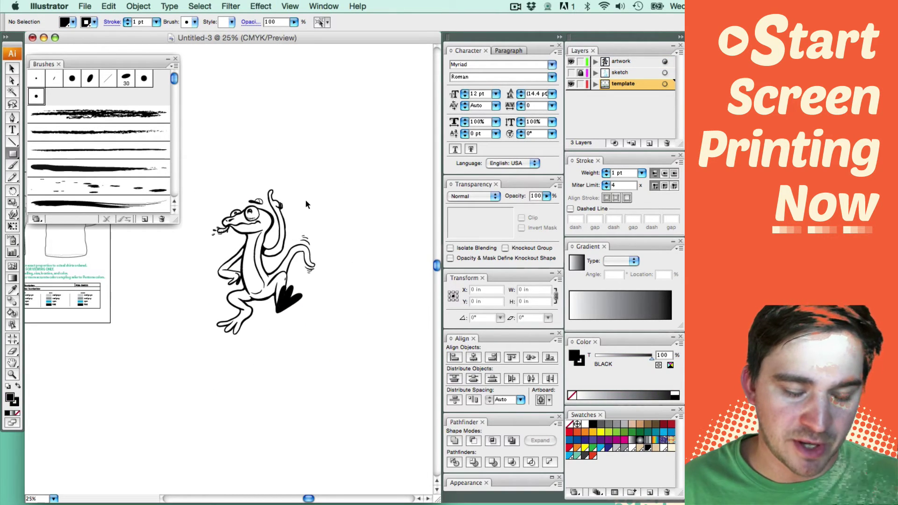
pyautogui.moveTo(195, 164); pyautogui.dragTo(415, 388)
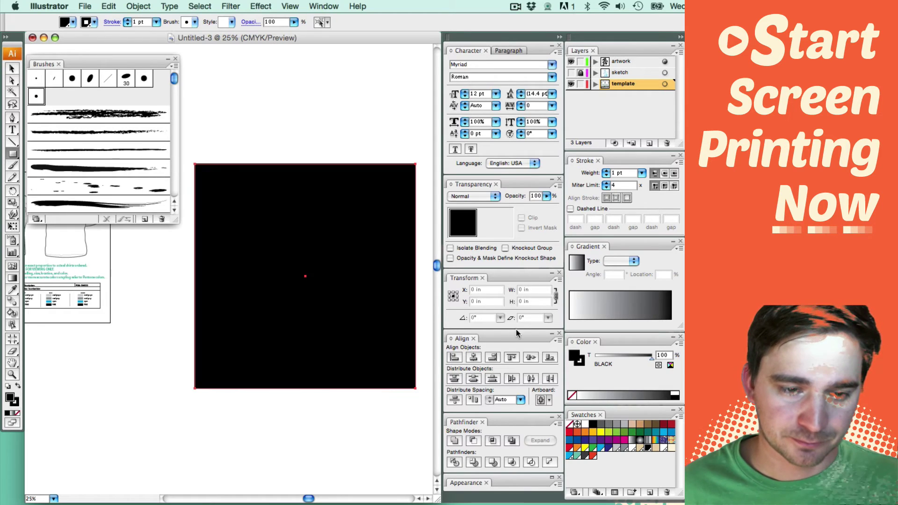
pyautogui.click(572, 395)
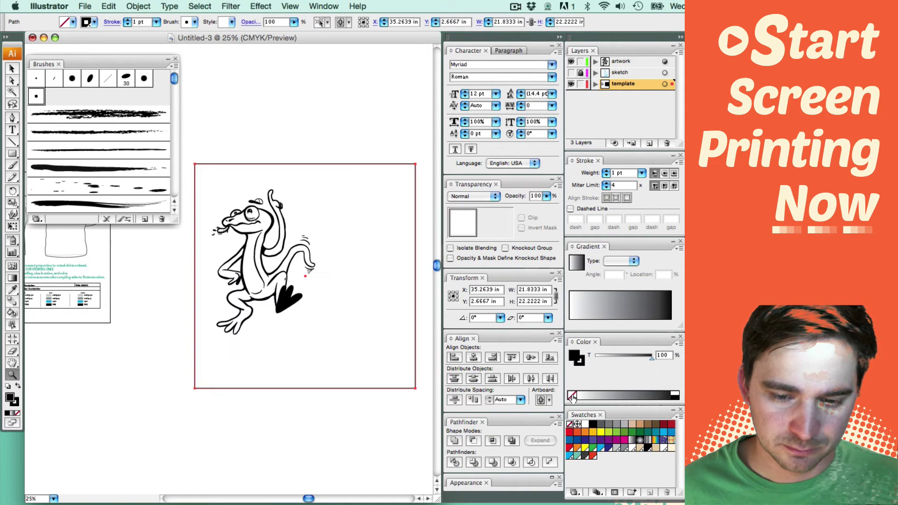
pyautogui.hotkey('shift', 'x')
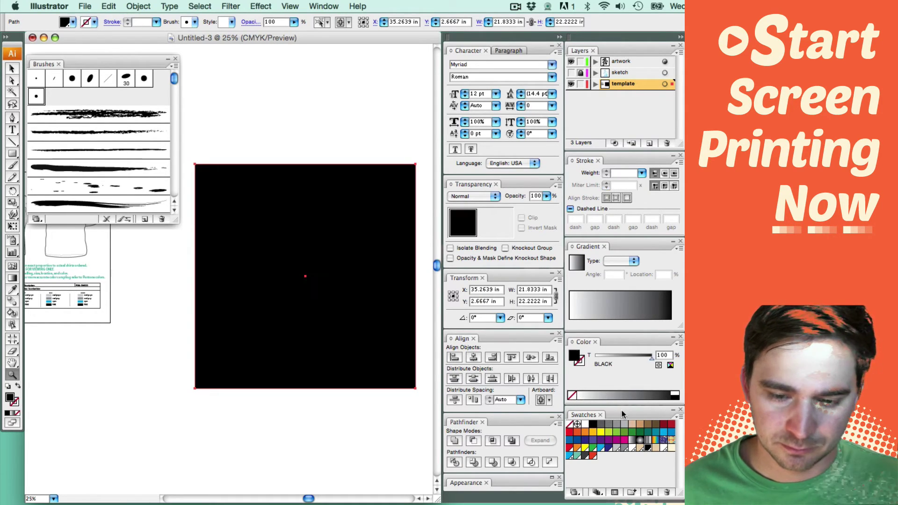
pyautogui.click(670, 426)
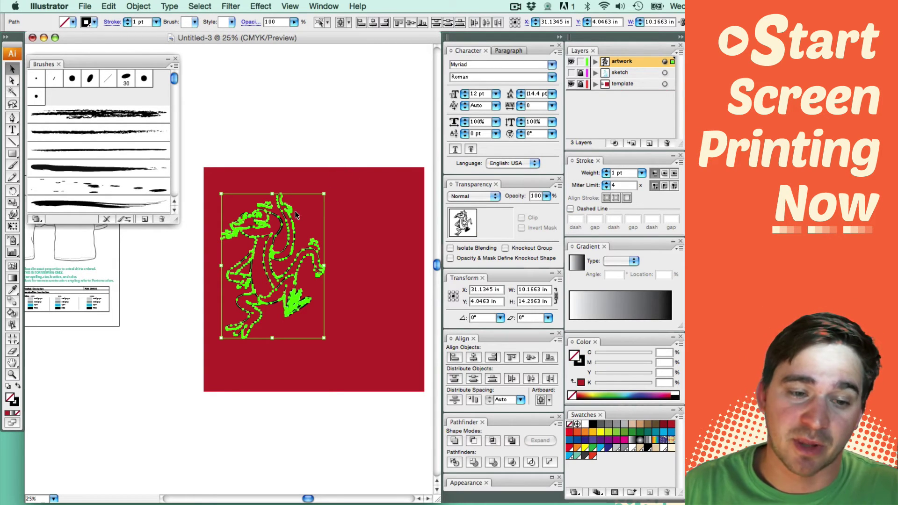
# Step: Duplicate the whole lizard line art onto the white area above and to the right of the red rectangle, and deselect it
pyautogui.scroll(3, 313, 195)
pyautogui.hscroll(3, 313, 195)
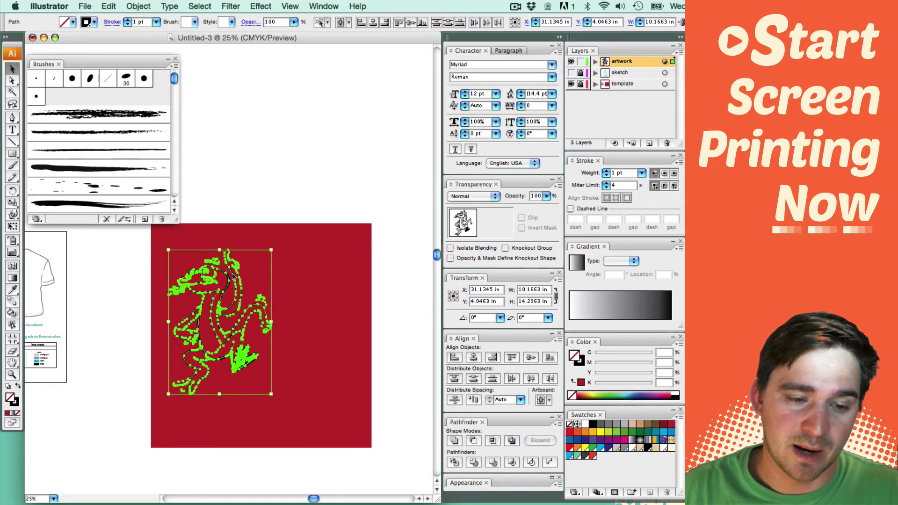
pyautogui.click(262, 272)
pyautogui.press('z')
pyautogui.press('v')
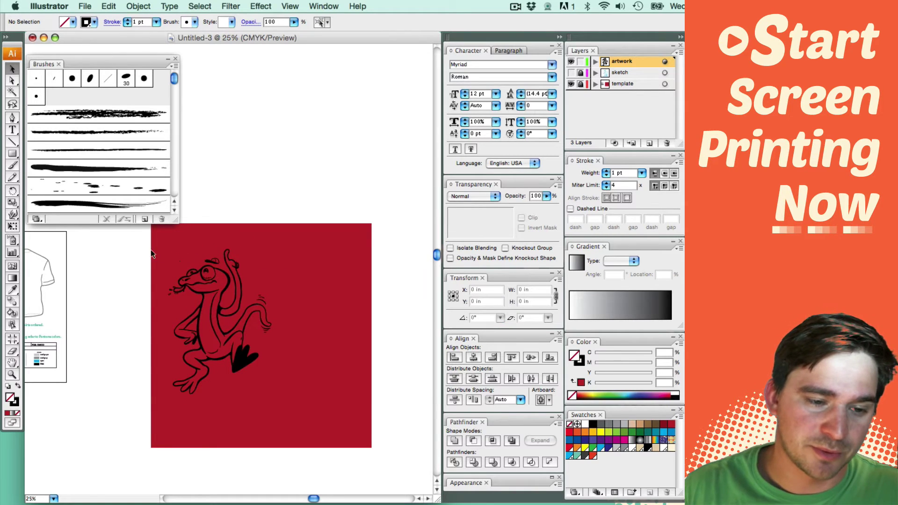
pyautogui.moveTo(151, 249); pyautogui.dragTo(343, 442)
pyautogui.moveTo(232, 286); pyautogui.dragTo(365, 94)
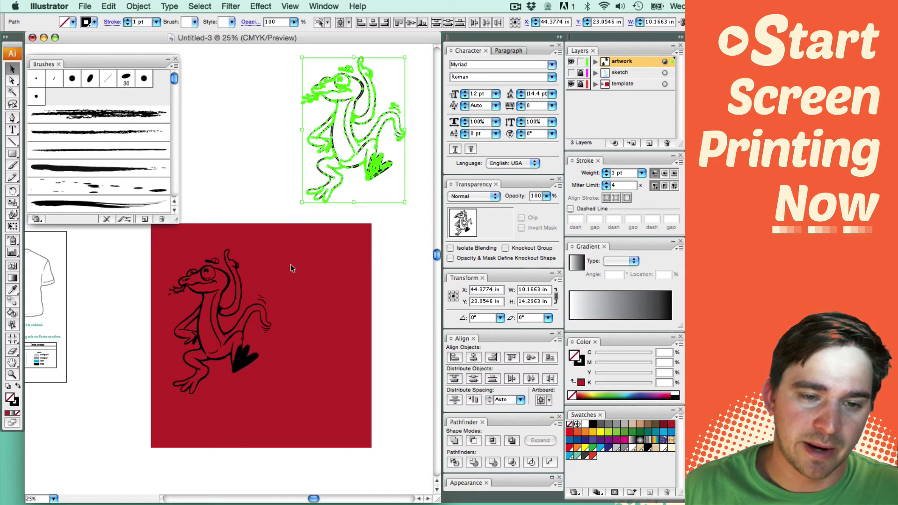
pyautogui.click(290, 265)
pyautogui.moveTo(289, 287); pyautogui.dragTo(326, 267)
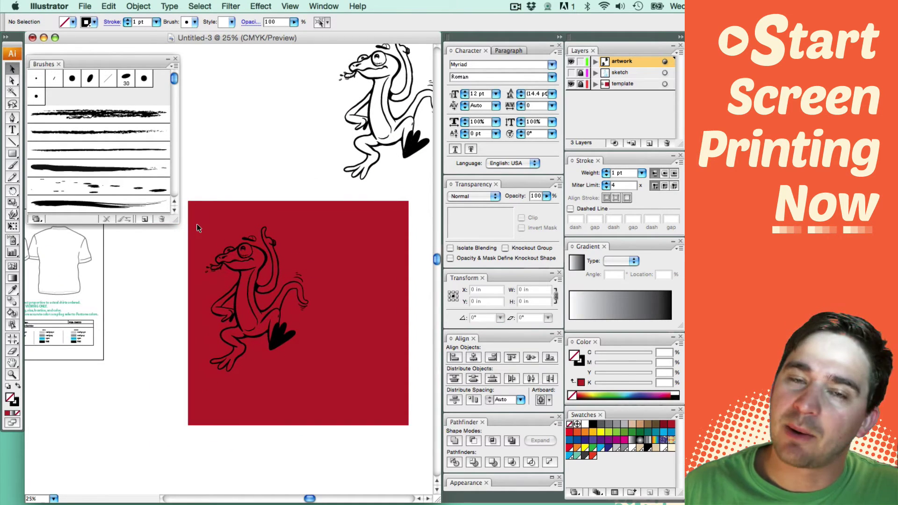
pyautogui.moveTo(195, 222); pyautogui.dragTo(338, 381)
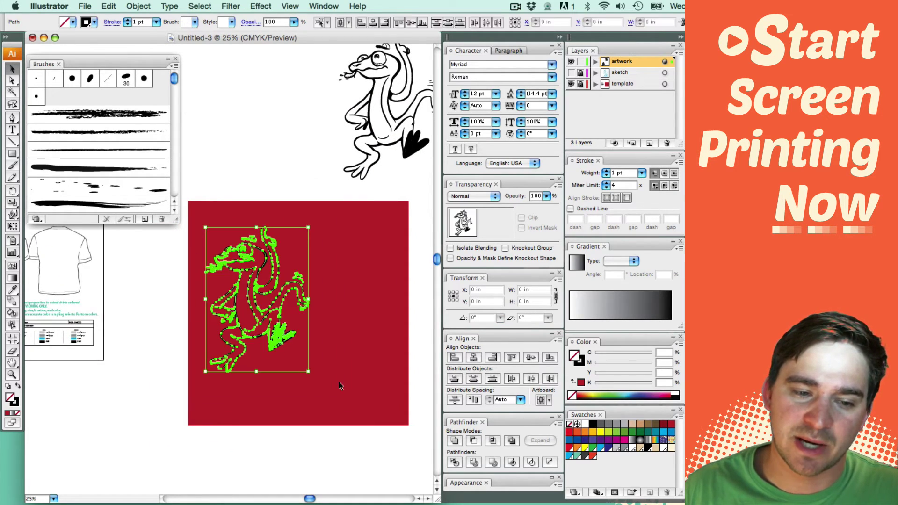
pyautogui.click(146, 6)
pyautogui.click(146, 5)
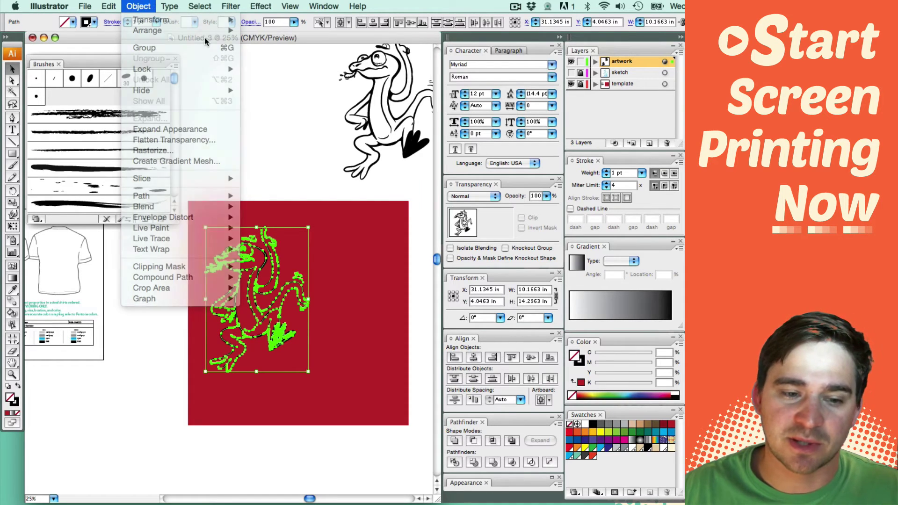
pyautogui.click(338, 246)
# Step: Select the inner line of the raised arm on the red background and examine its brush path and stroke colour
pyautogui.press('z')
pyautogui.moveTo(204, 217); pyautogui.dragTo(333, 300)
pyautogui.press('a')
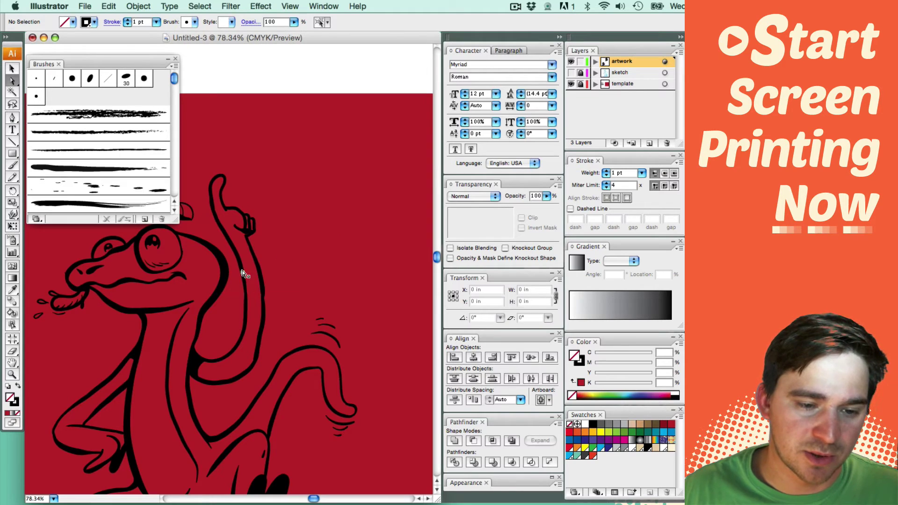
pyautogui.click(242, 271)
pyautogui.click(580, 362)
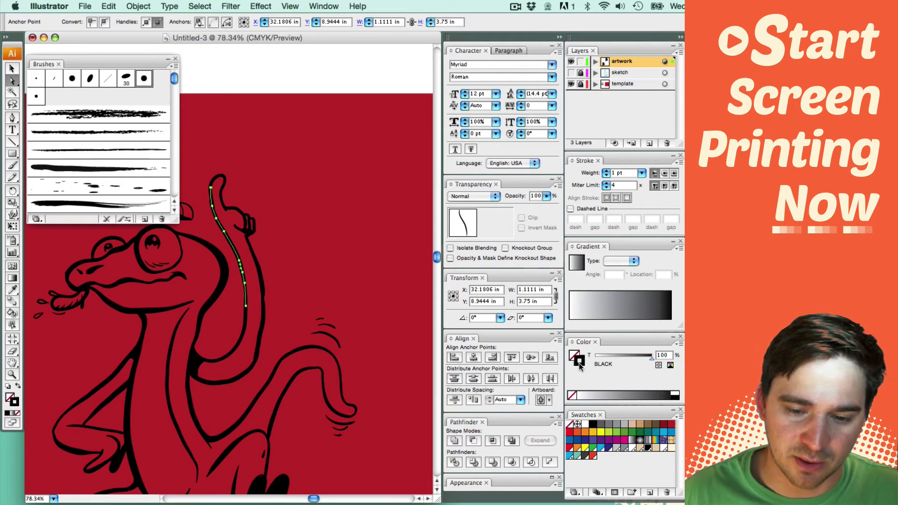
pyautogui.press('super+minus')
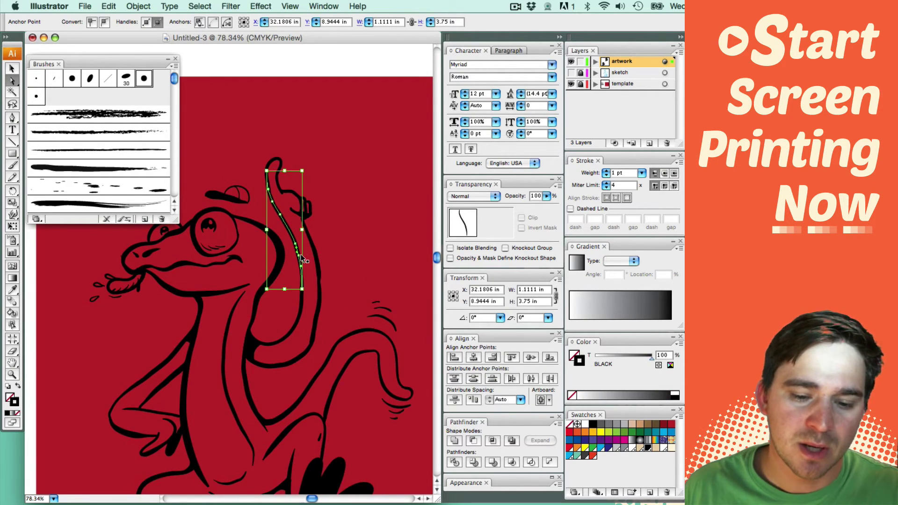
pyautogui.press('super+minus')
# Step: Close the Brushes panel and flatten the whole lizard's transparency with raster/vector balance 100 and all strokes converted to outlines
pyautogui.click(175, 58)
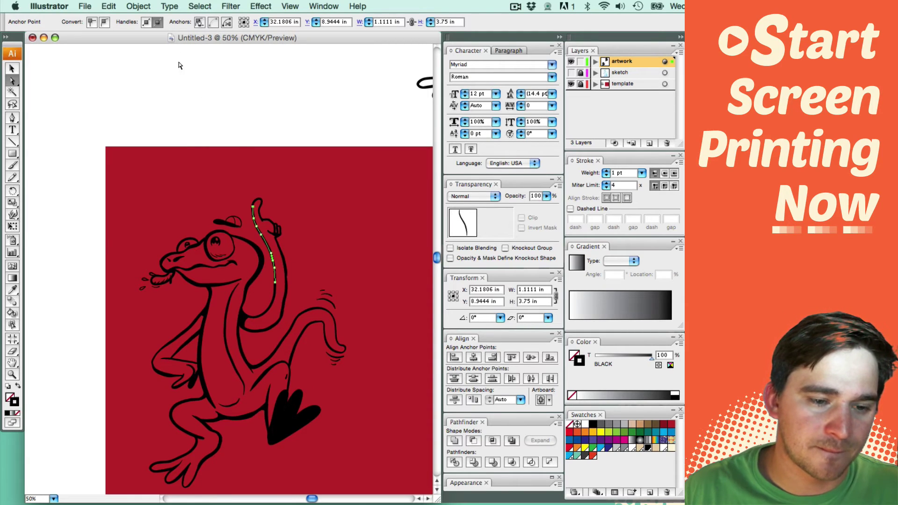
pyautogui.moveTo(198, 212); pyautogui.dragTo(212, 143)
pyautogui.press('v')
pyautogui.moveTo(107, 98); pyautogui.dragTo(313, 400)
pyautogui.click(137, 6)
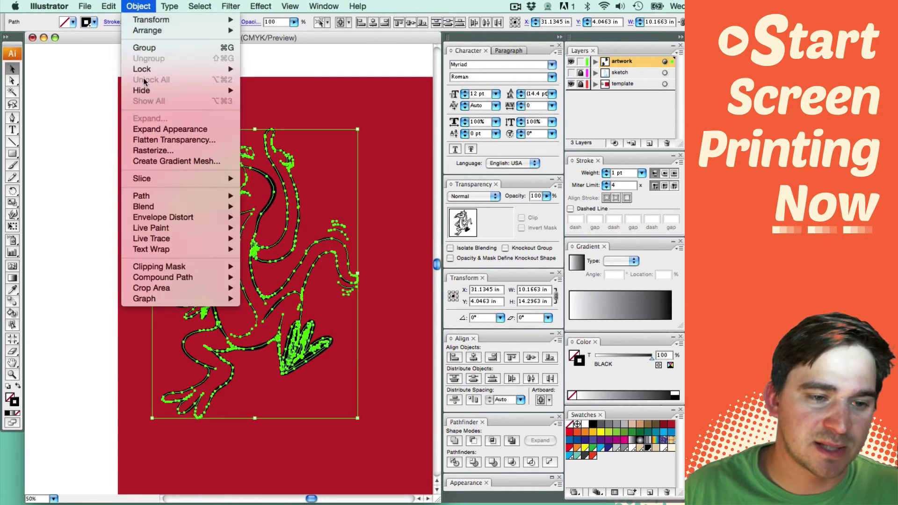
pyautogui.click(153, 140)
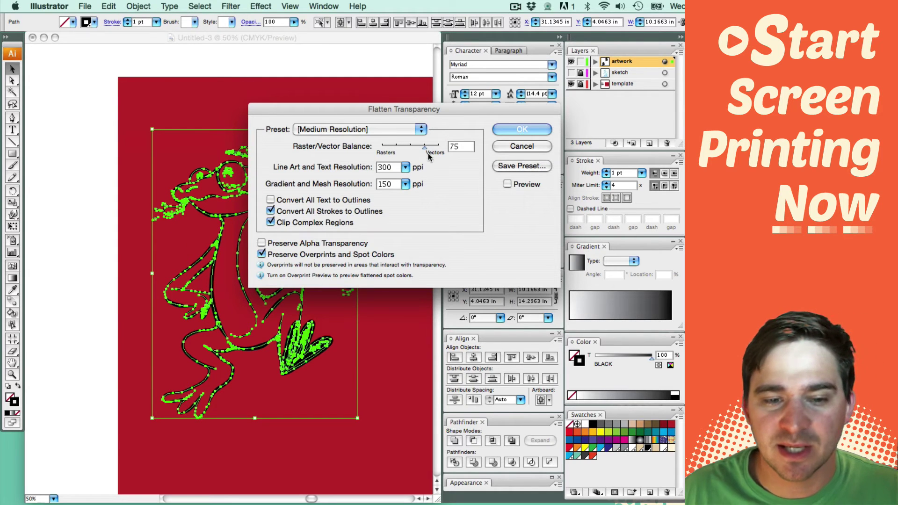
pyautogui.moveTo(425, 148); pyautogui.dragTo(445, 151)
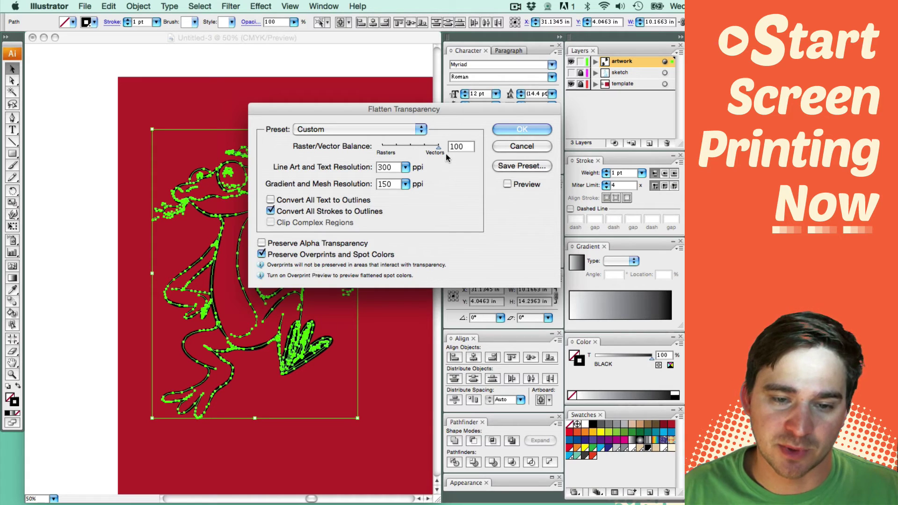
pyautogui.click(521, 131)
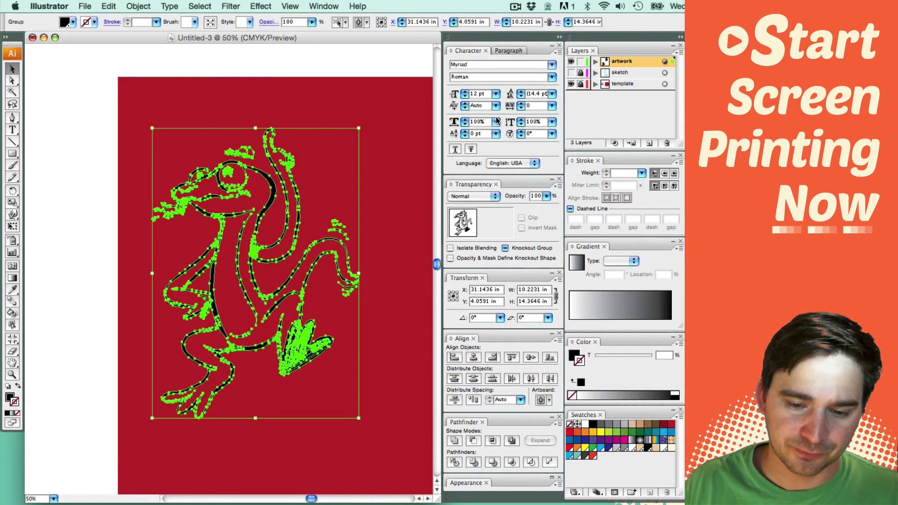
# Step: Examine the flattened outline of the thick line behind the lizard's head, undo the test move and deselect it
pyautogui.click(325, 188)
pyautogui.press('z')
pyautogui.moveTo(226, 144); pyautogui.dragTo(309, 229)
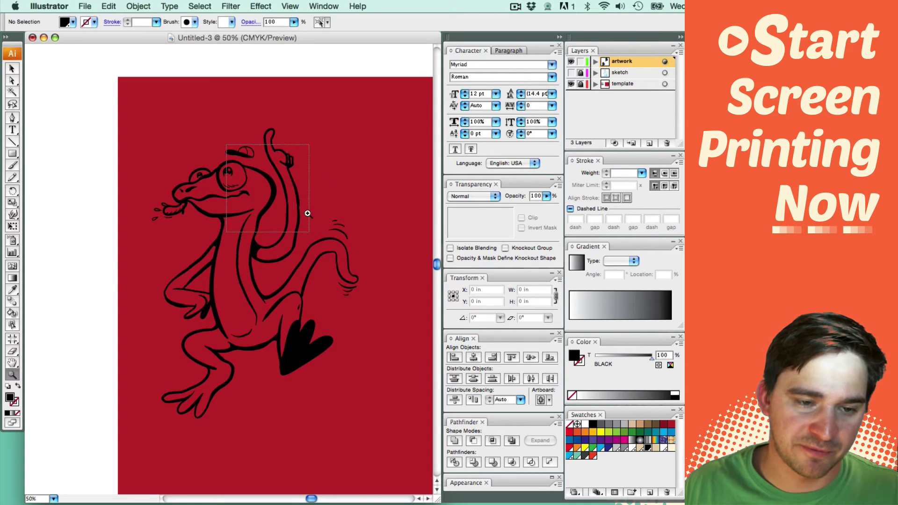
pyautogui.press('a')
pyautogui.click(247, 240)
pyautogui.moveTo(252, 237); pyautogui.dragTo(316, 198)
pyautogui.press('super+z')
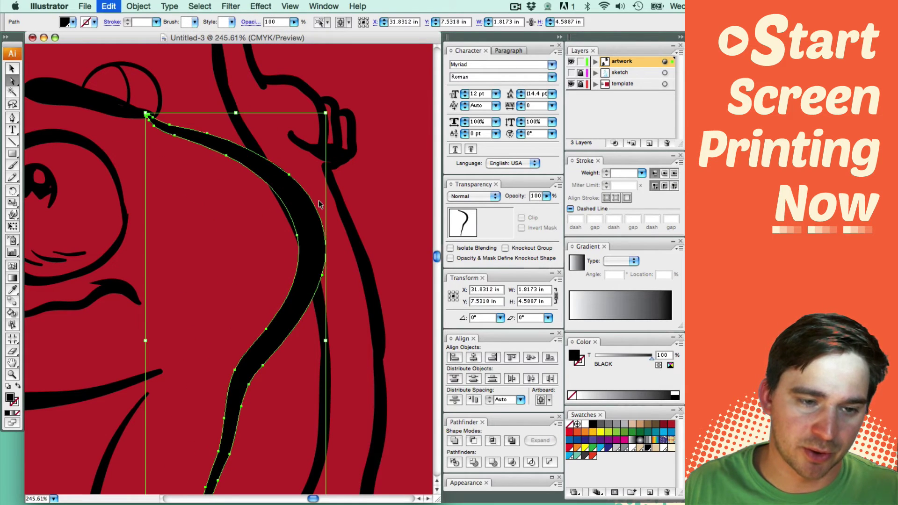
pyautogui.press('super+minus')
pyautogui.press('super+minus')
pyautogui.press('super+minus')
pyautogui.press('super+minus')
pyautogui.press('super+minus')
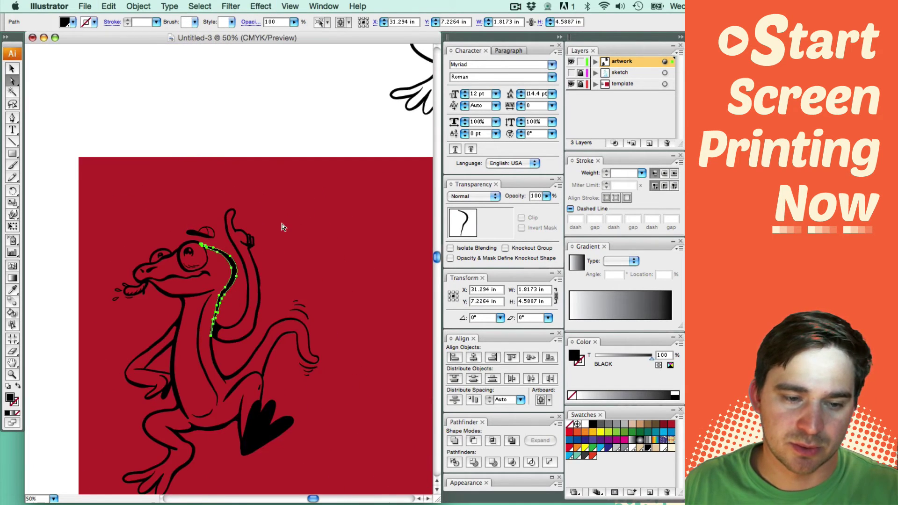
pyautogui.click(320, 191)
# Step: Draw a rectangle about 15.3 by 16.5 in covering the lizard and fill it with the WHITE swatch
pyautogui.press('super+minus')
pyautogui.press('m')
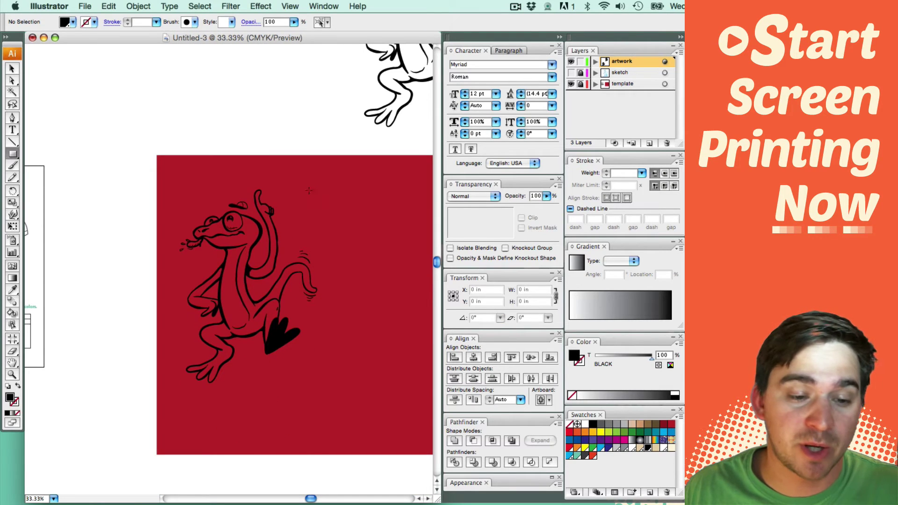
pyautogui.moveTo(152, 170); pyautogui.dragTo(358, 391)
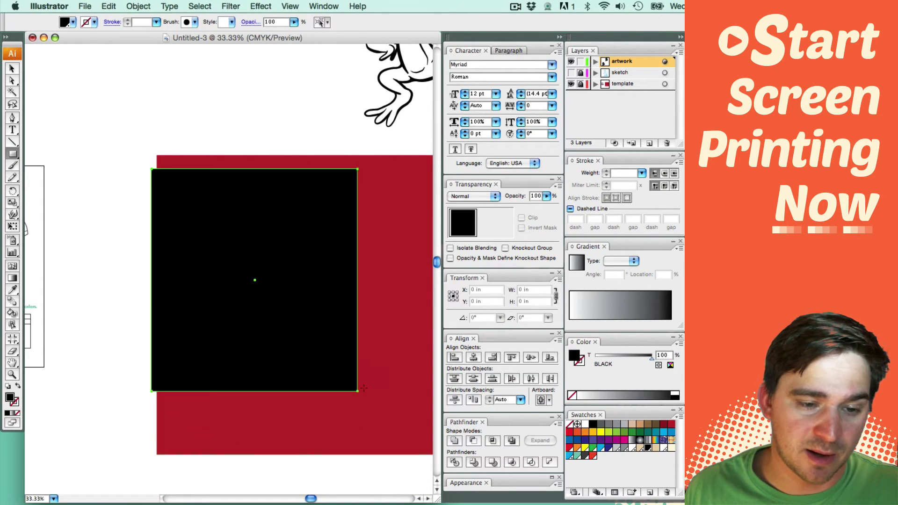
pyautogui.click(664, 449)
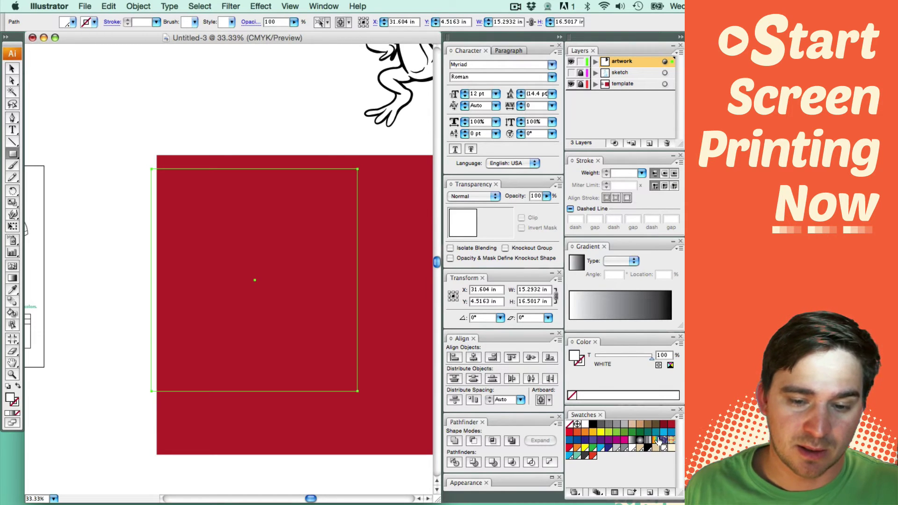
# Step: Set the artwork layer's blending mode to Normal
pyautogui.click(665, 61)
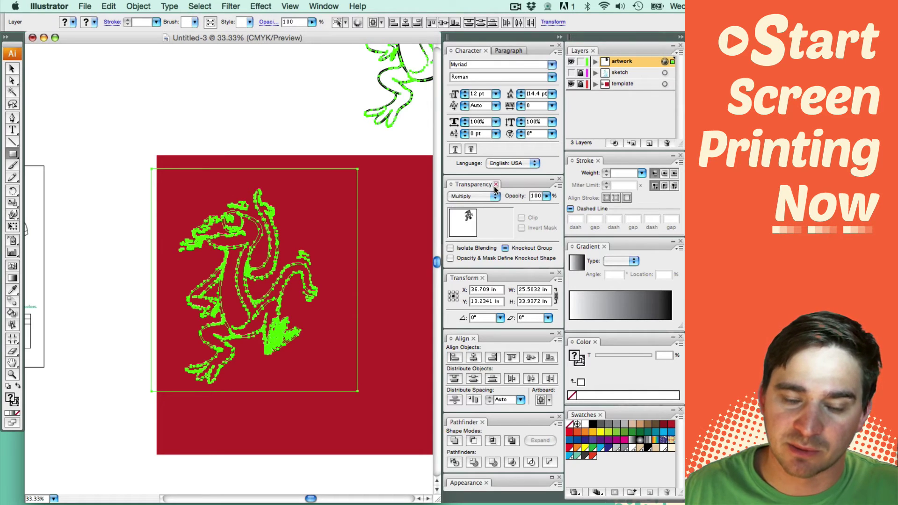
pyautogui.click(473, 197)
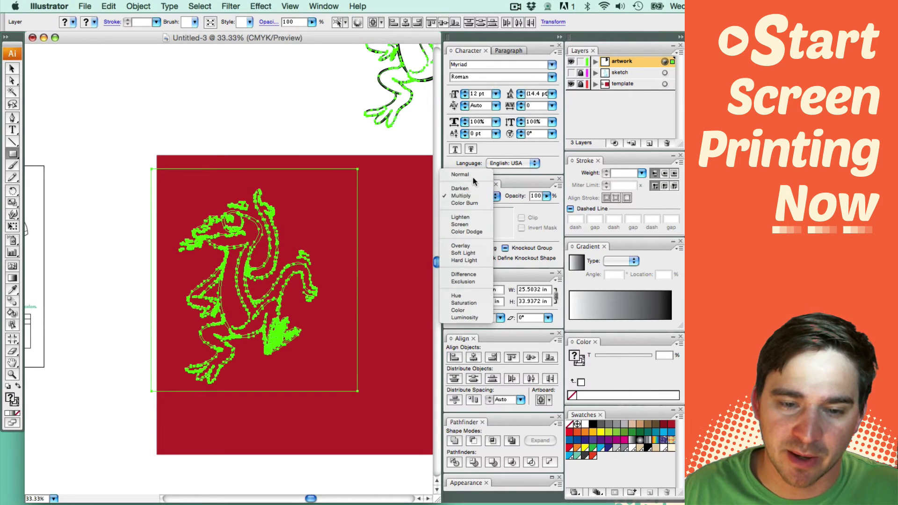
pyautogui.click(472, 175)
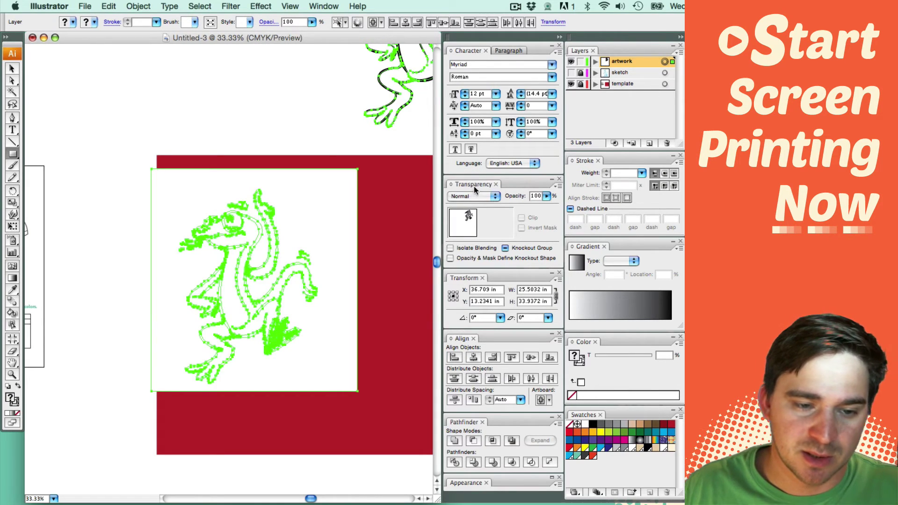
# Step: Send the white rectangle behind the lizard line art
pyautogui.click(391, 234)
pyautogui.click(333, 254)
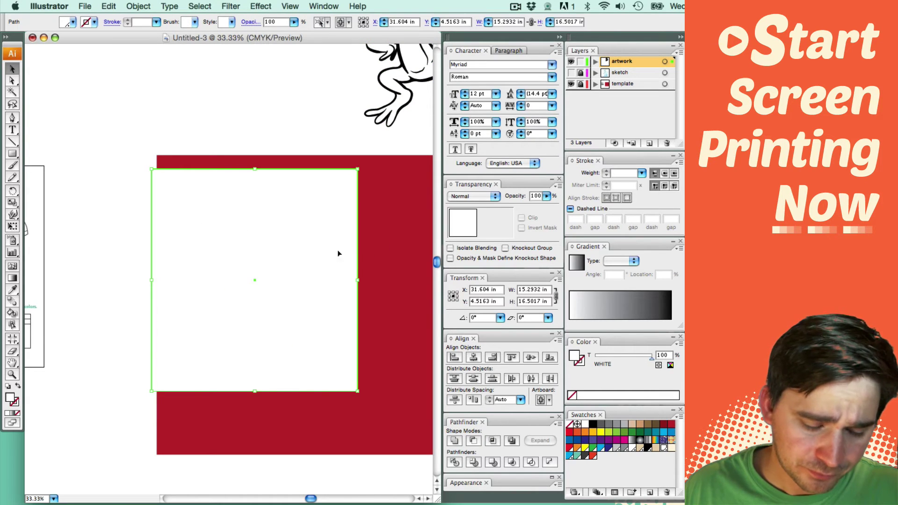
pyautogui.press('super+shift+bracketleft')
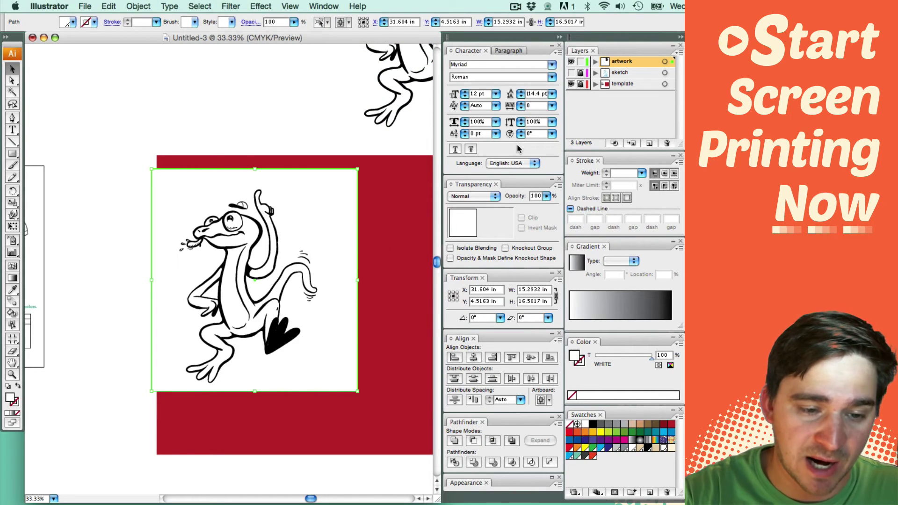
# Step: Combine the lizard line art and the white rectangle with Pathfinder Merge, and deselect the result
pyautogui.moveTo(120, 164); pyautogui.dragTo(355, 398)
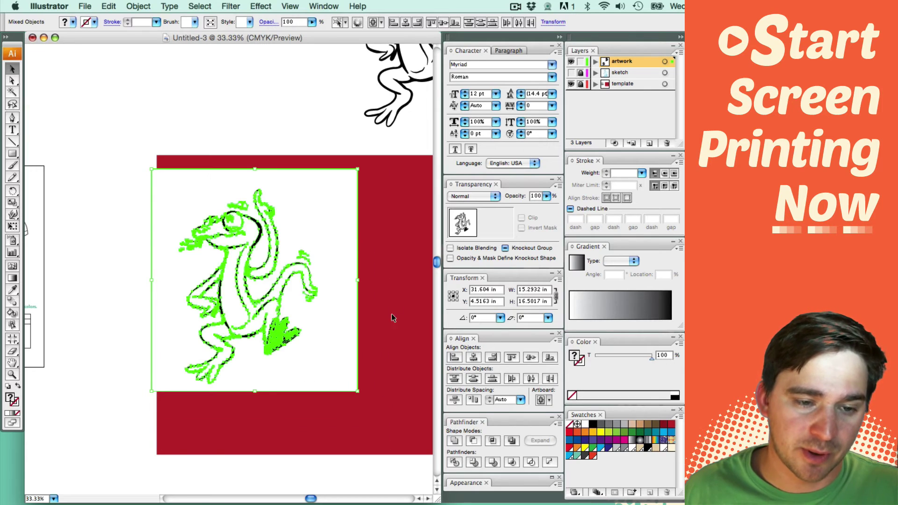
pyautogui.click(494, 462)
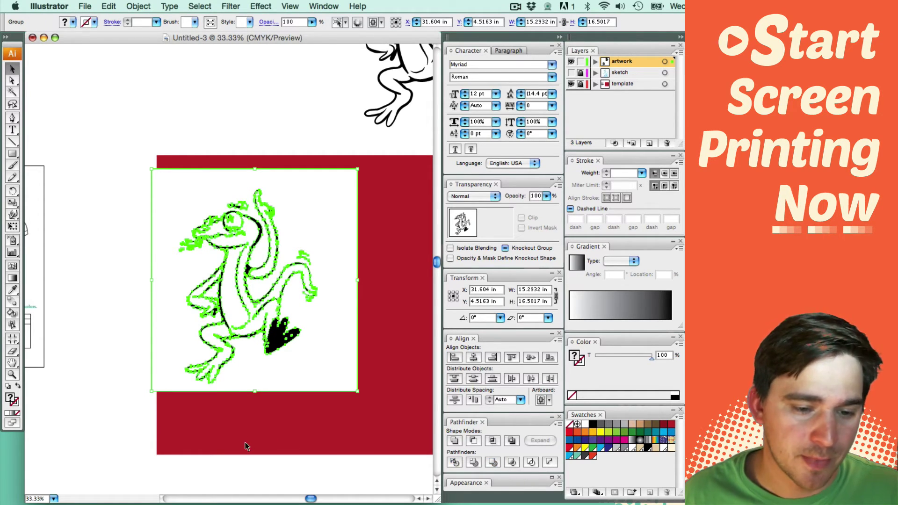
pyautogui.click(260, 456)
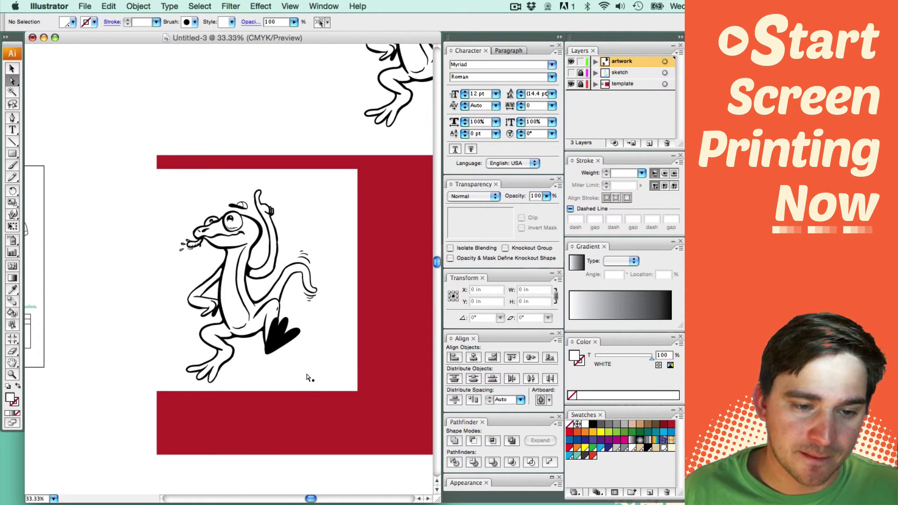
# Step: Try moving the white background piece and the white body piece separately, undoing each move
pyautogui.moveTo(312, 367); pyautogui.dragTo(372, 361)
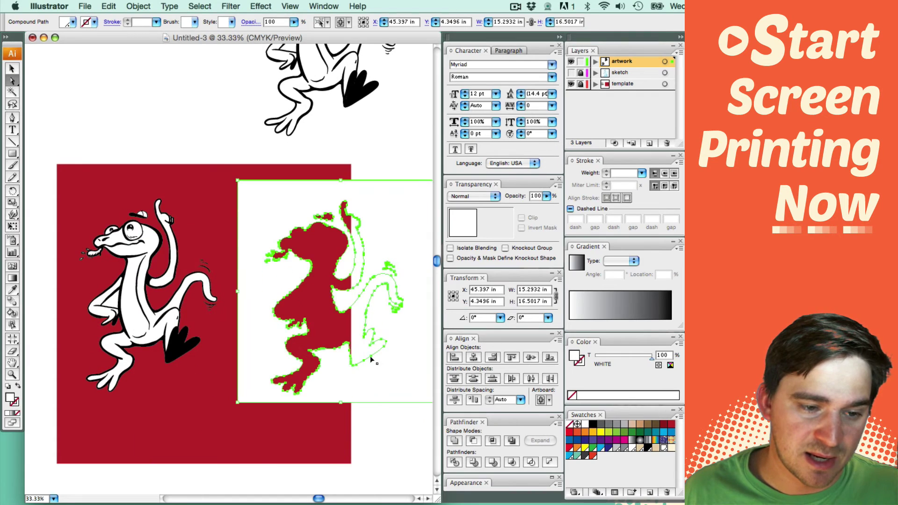
pyautogui.press('super+z')
pyautogui.moveTo(247, 360); pyautogui.dragTo(328, 378)
pyautogui.press('super+z')
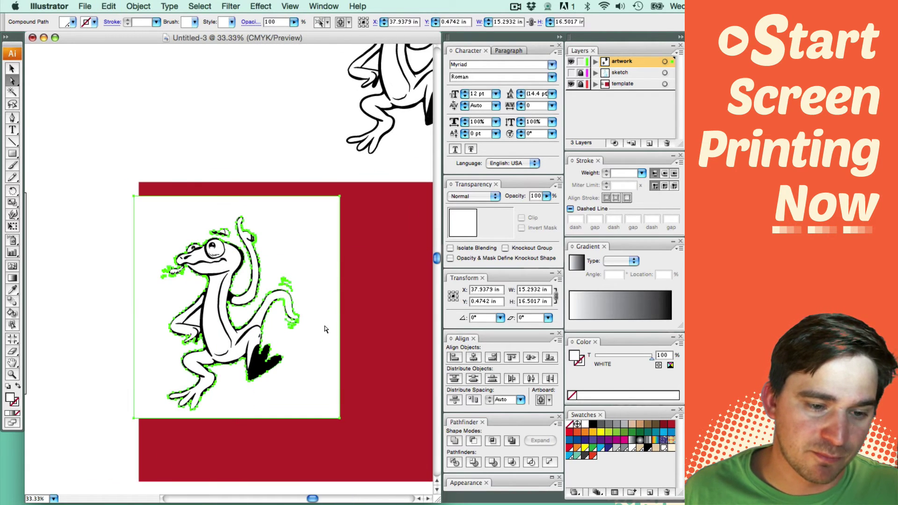
pyautogui.click(378, 309)
pyautogui.moveTo(219, 326); pyautogui.dragTo(369, 268)
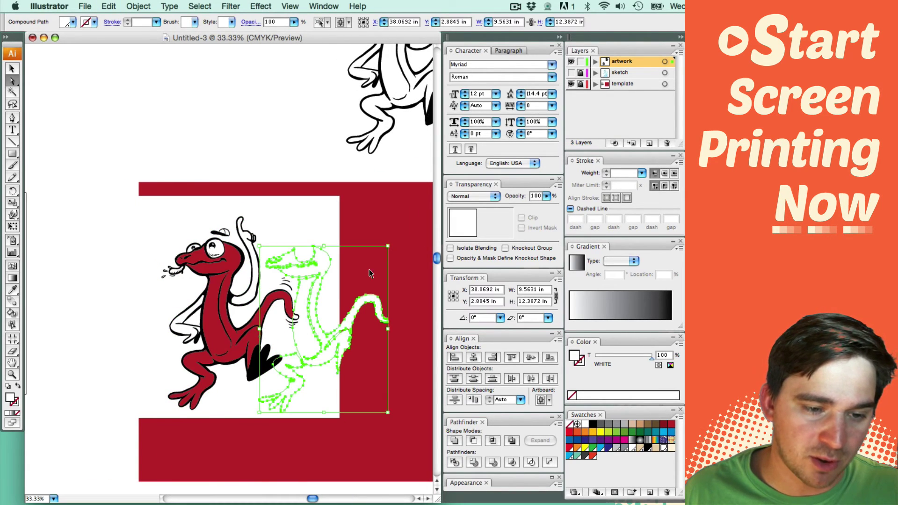
pyautogui.press('super+z')
pyautogui.click(304, 344)
pyautogui.moveTo(305, 344); pyautogui.dragTo(402, 308)
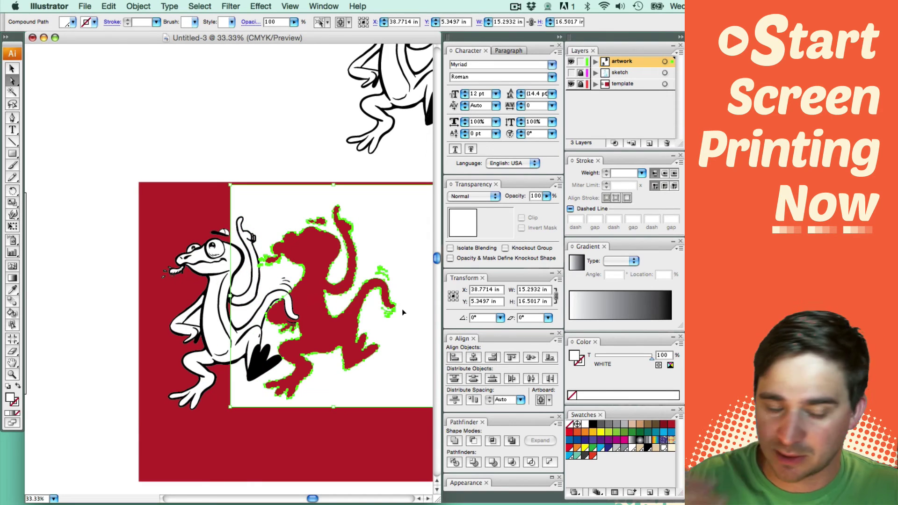
pyautogui.press('super+z')
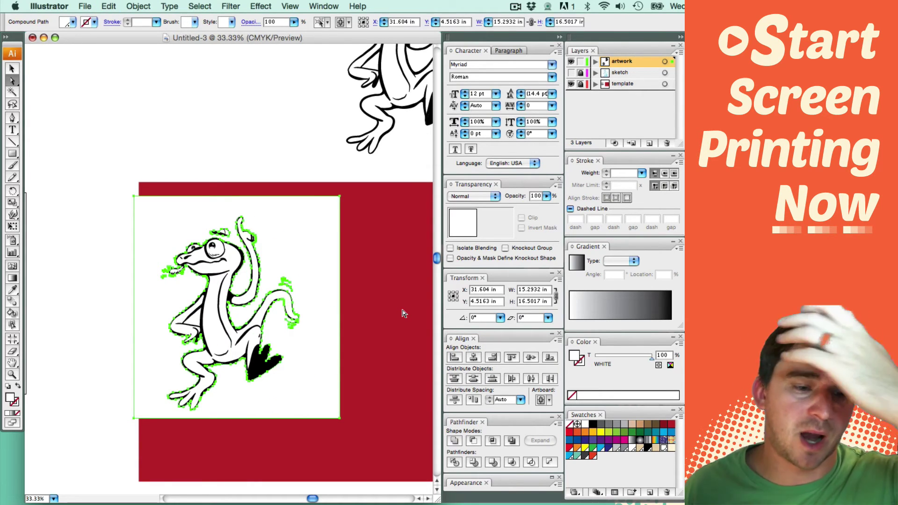
# Step: Delete the white background piece surrounding the lizard
pyautogui.click(367, 236)
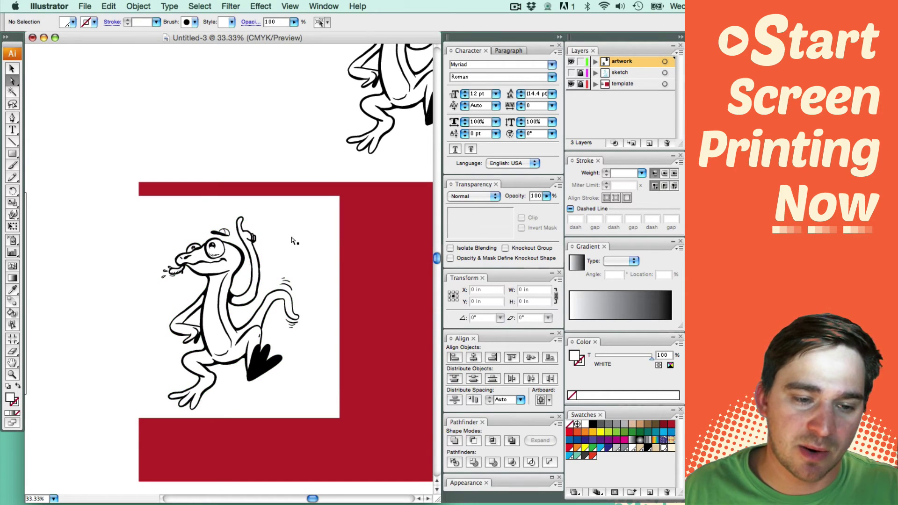
pyautogui.click(293, 235)
pyautogui.press('Delete')
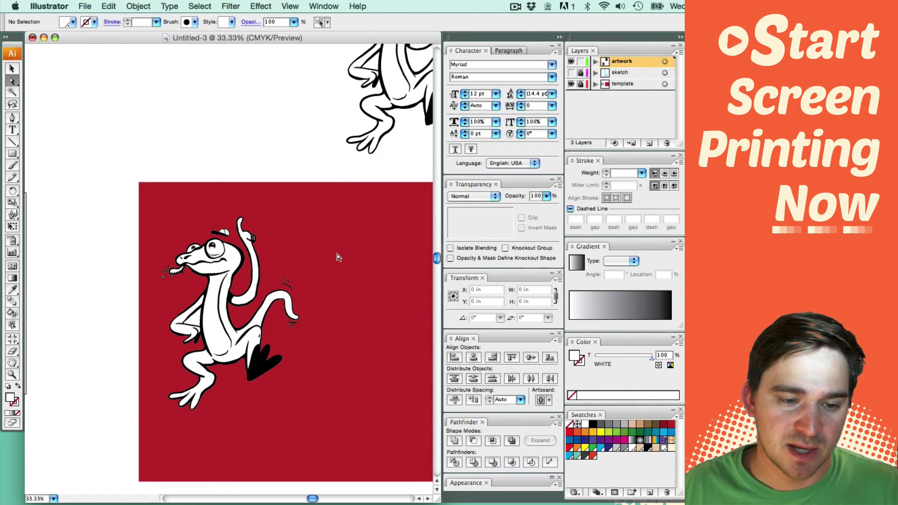
# Step: Delete the leftover white piece between the lizard's bent arm and its body
pyautogui.press('z')
pyautogui.moveTo(124, 215); pyautogui.dragTo(354, 408)
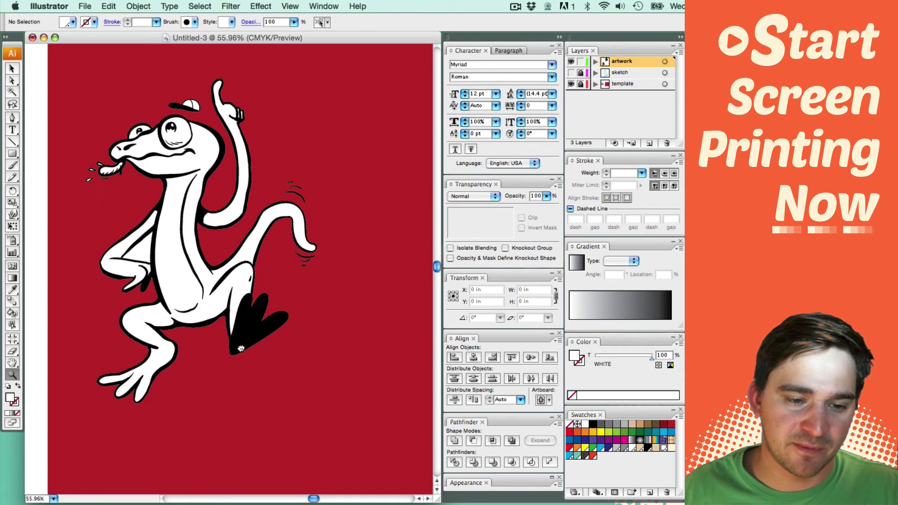
pyautogui.press('a')
pyautogui.click(161, 315)
pyautogui.press('Delete')
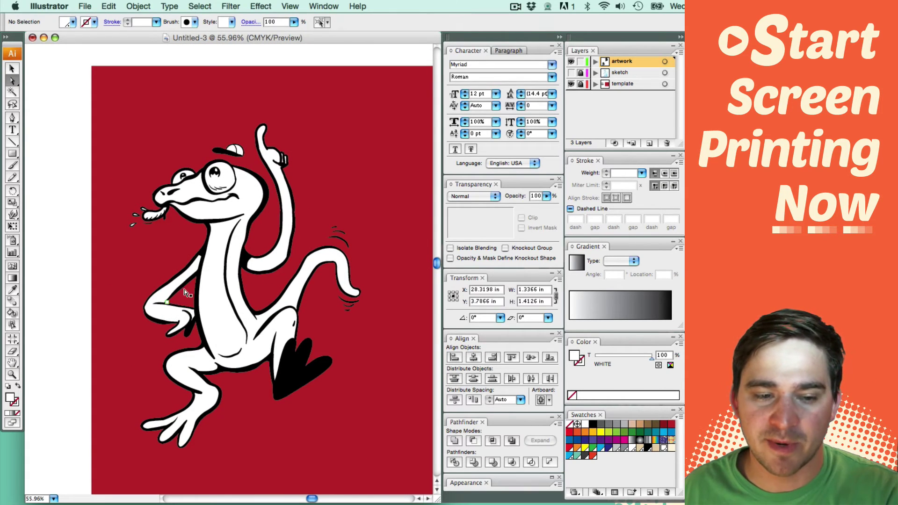
# Step: Fill the lizard's white body piece with the green swatch C 75, M 0, Y 100, K 25
pyautogui.click(219, 213)
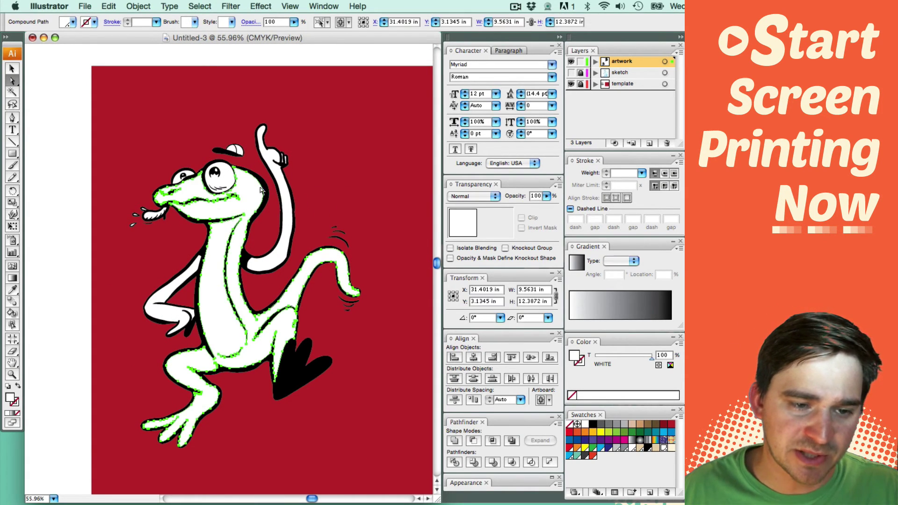
pyautogui.click(632, 431)
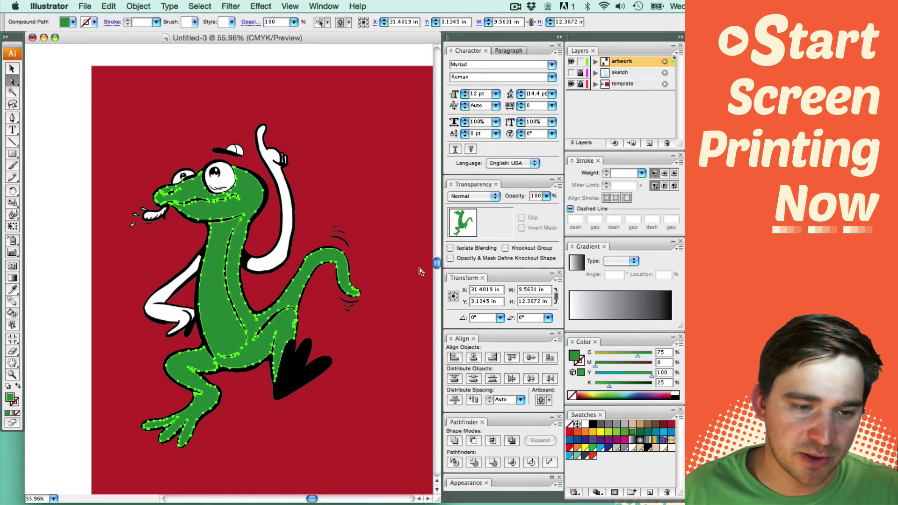
# Step: Fill the raised arm with the darker green C 100, M 25, Y 100, K 25, try it on the bent arm, and undo that last recolour
pyautogui.click(301, 206)
pyautogui.click(289, 208)
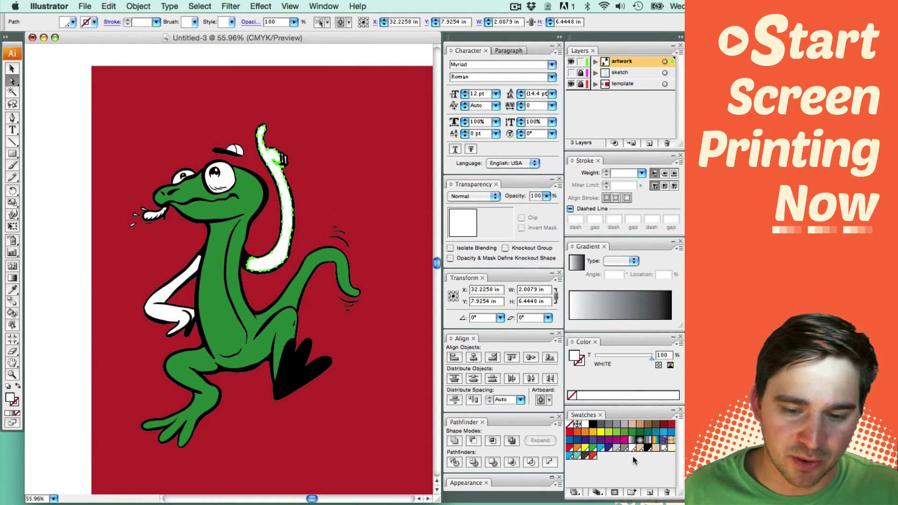
pyautogui.click(640, 432)
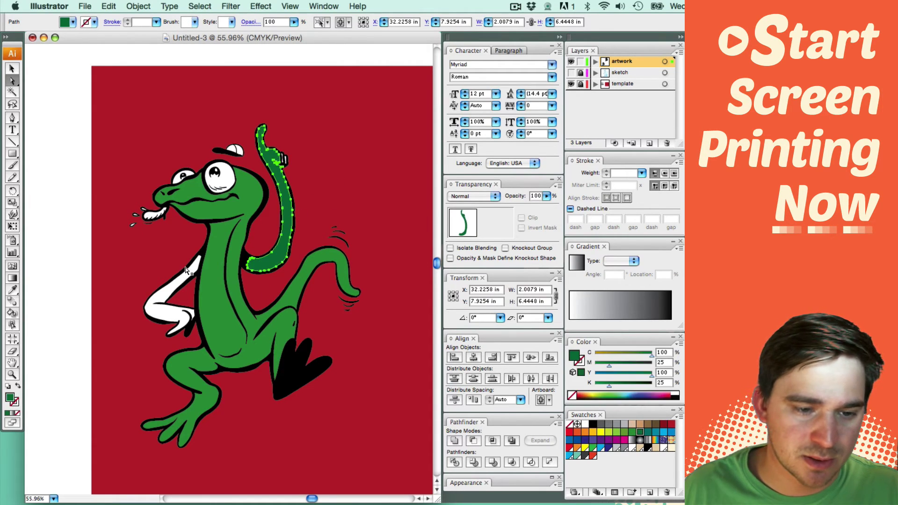
pyautogui.click(157, 297)
pyautogui.click(640, 432)
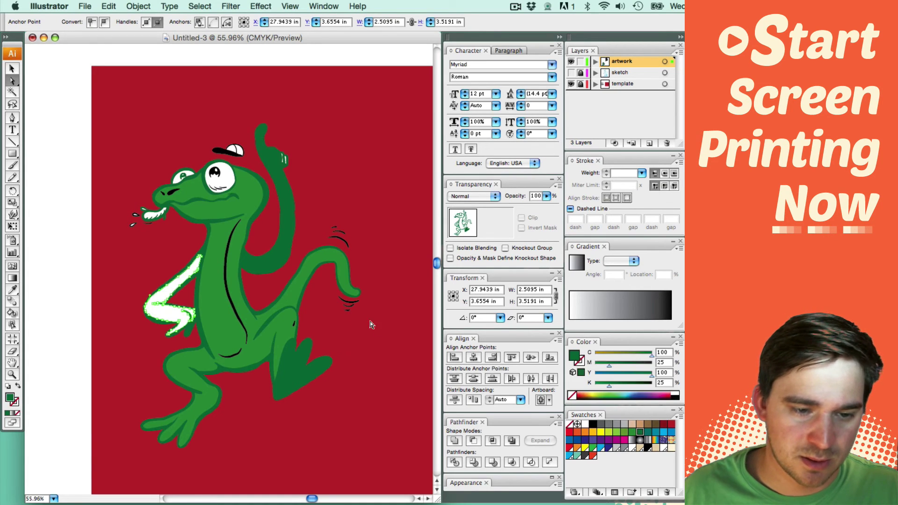
pyautogui.press('super+z')
pyautogui.click(393, 375)
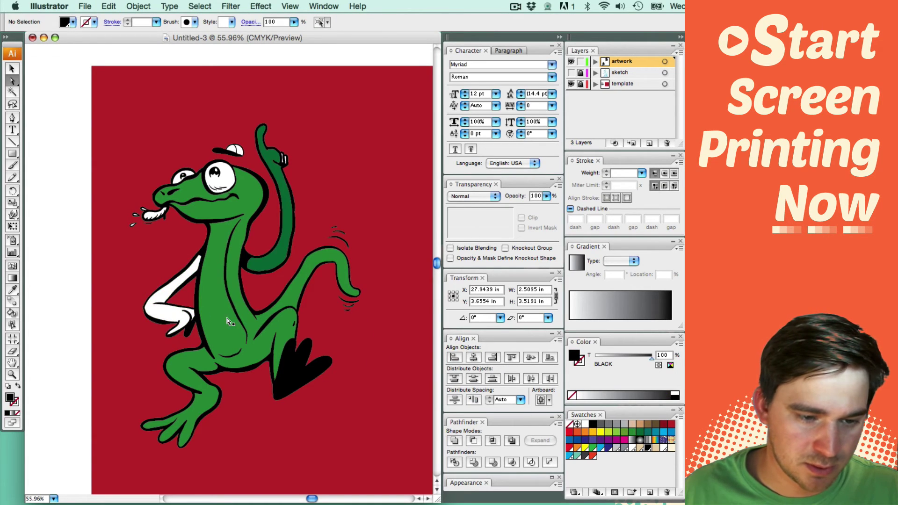
# Step: Fill the bent arm with the darker green C 100, M 25, Y 100, K 25 and deselect it
pyautogui.click(165, 301)
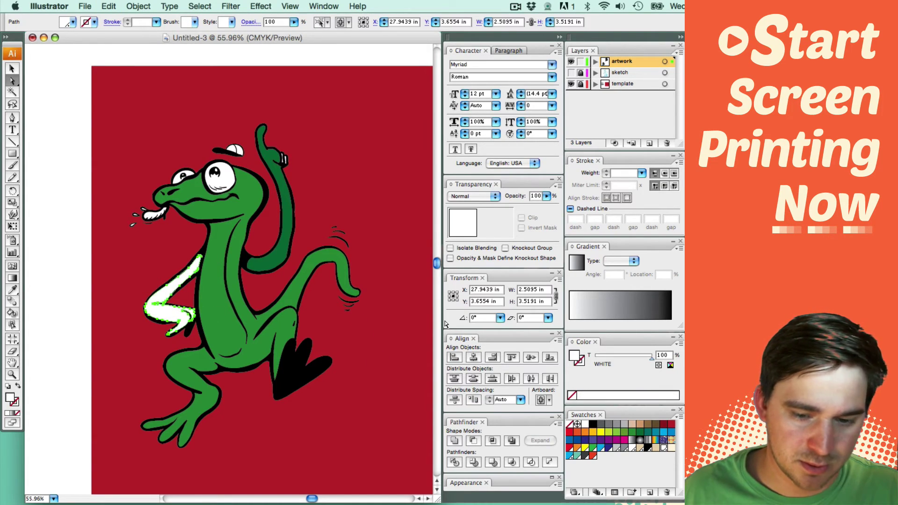
pyautogui.click(639, 435)
pyautogui.click(365, 349)
# Step: Reselect the bent arm and fill both it and the raised arm with the body's green, C 75, M 0, Y 100, K 25
pyautogui.press('super+z')
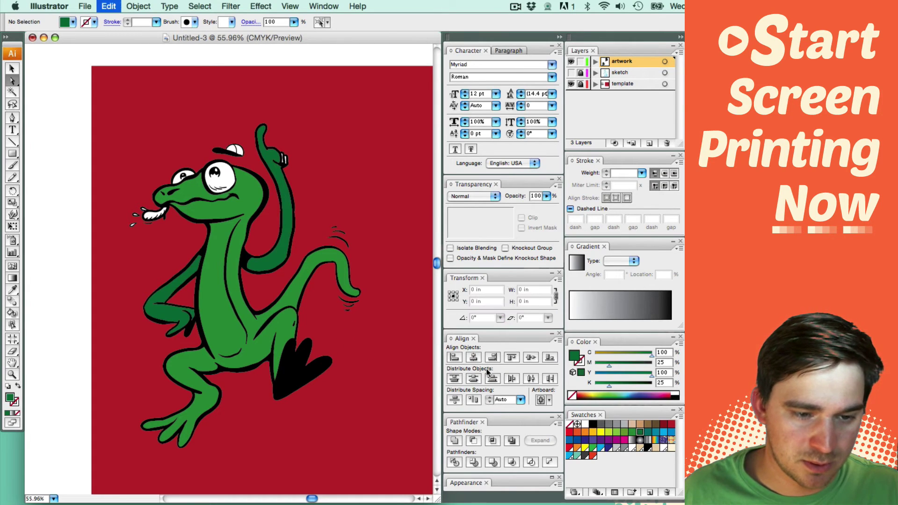
pyautogui.click(631, 431)
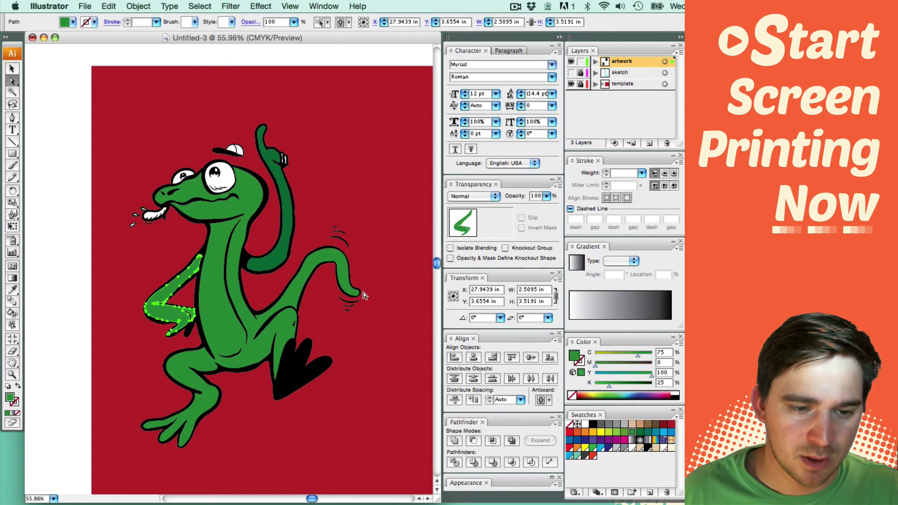
pyautogui.click(272, 265)
pyautogui.click(632, 431)
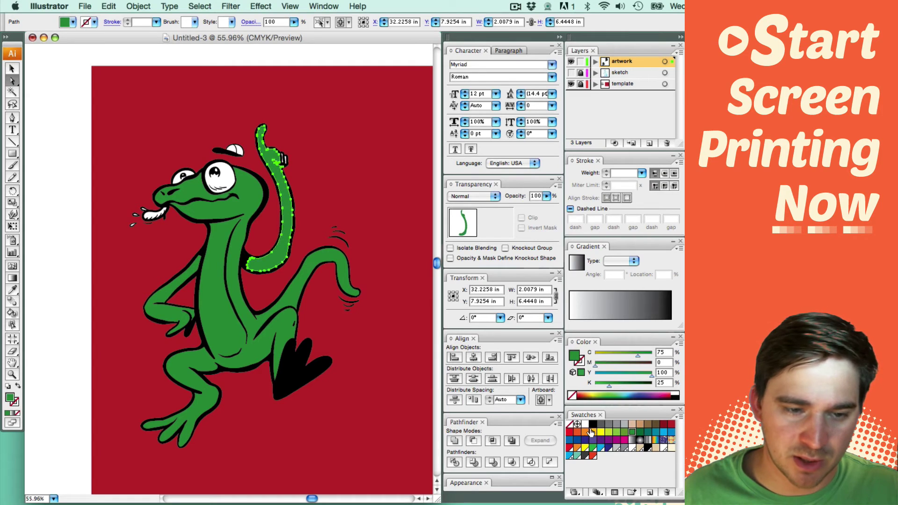
pyautogui.click(352, 349)
# Step: Delete the white fill inside the lizard's tongue so the red shirt colour shows through
pyautogui.press('z')
pyautogui.click(169, 191)
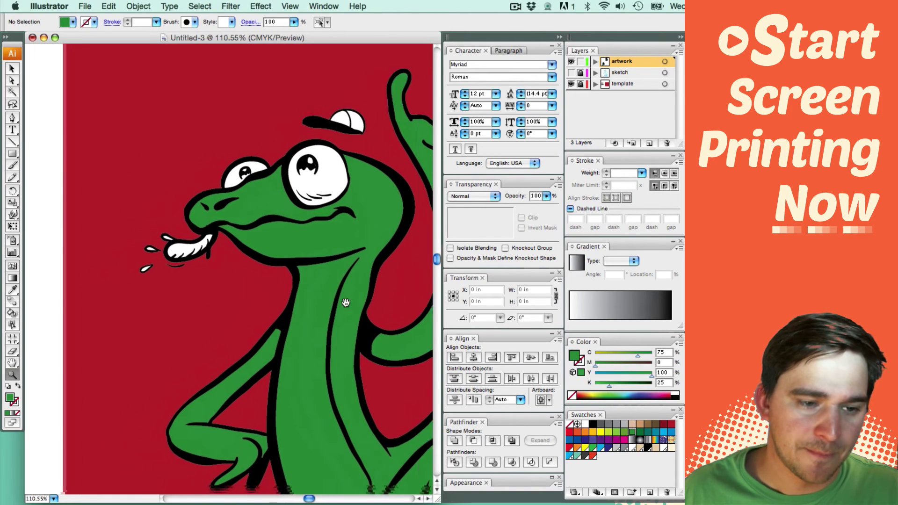
pyautogui.press('a')
pyautogui.click(190, 249)
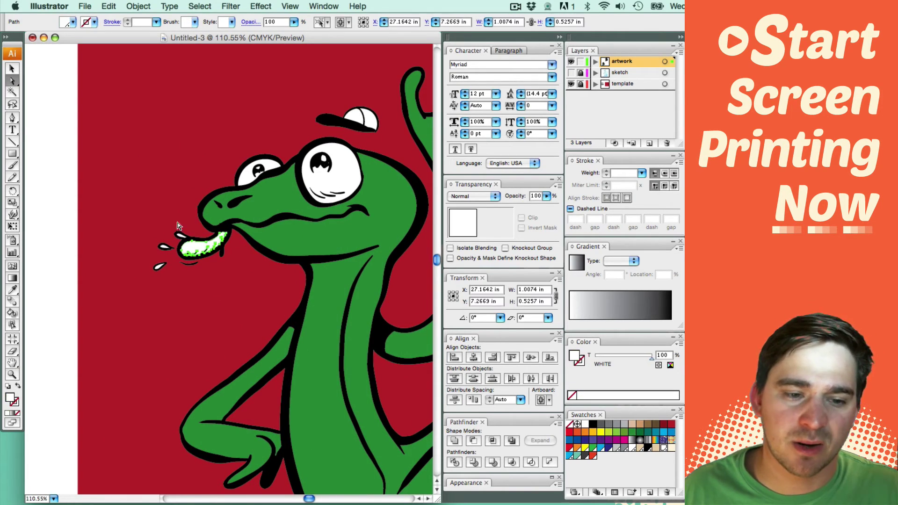
pyautogui.click(198, 212)
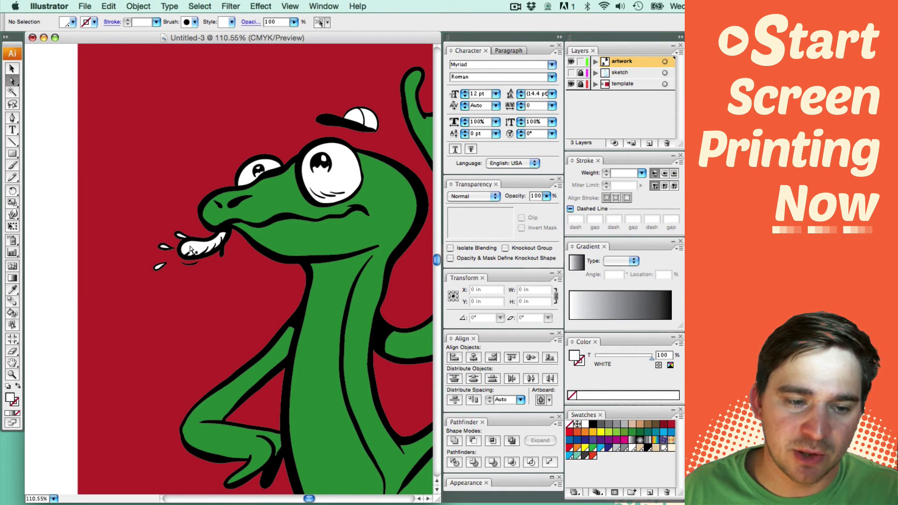
pyautogui.click(191, 248)
pyautogui.press('Delete')
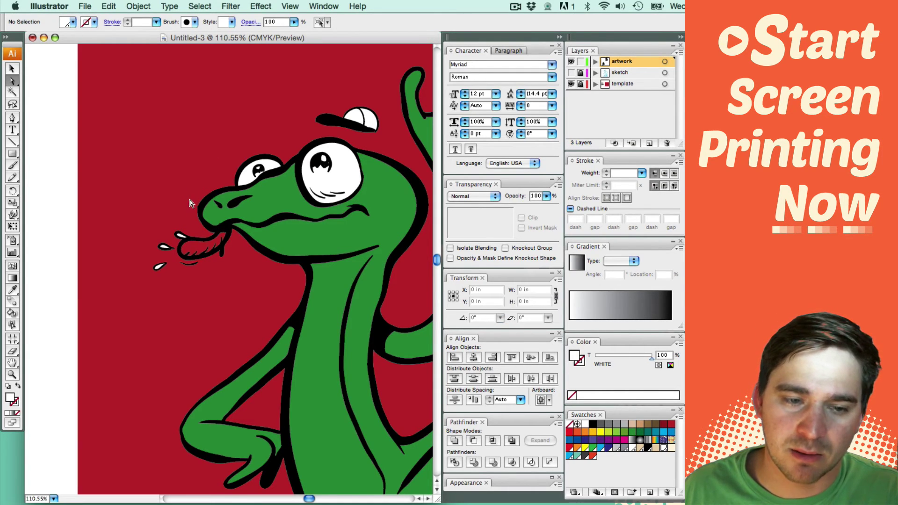
# Step: Delete the white fills from the cap's crown and paint a small white highlight on it with the Paintbrush
pyautogui.click(358, 117)
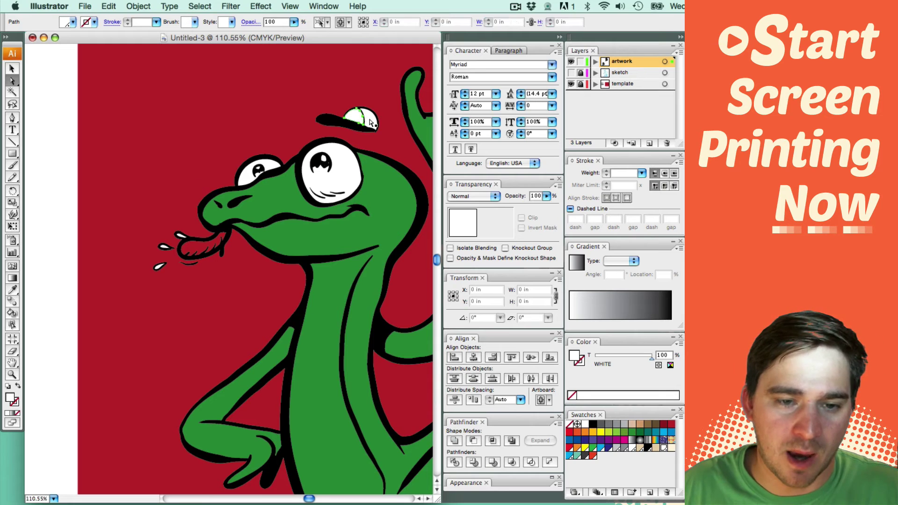
pyautogui.press('Delete')
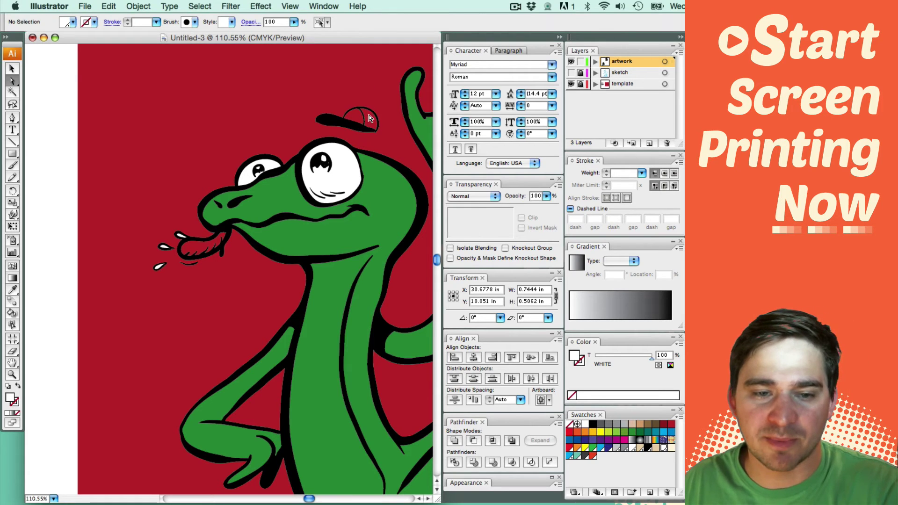
pyautogui.moveTo(299, 206)
pyautogui.mouseDown()
pyautogui.moveTo(263, 193)
pyautogui.moveTo(228, 101)
pyautogui.mouseUp()
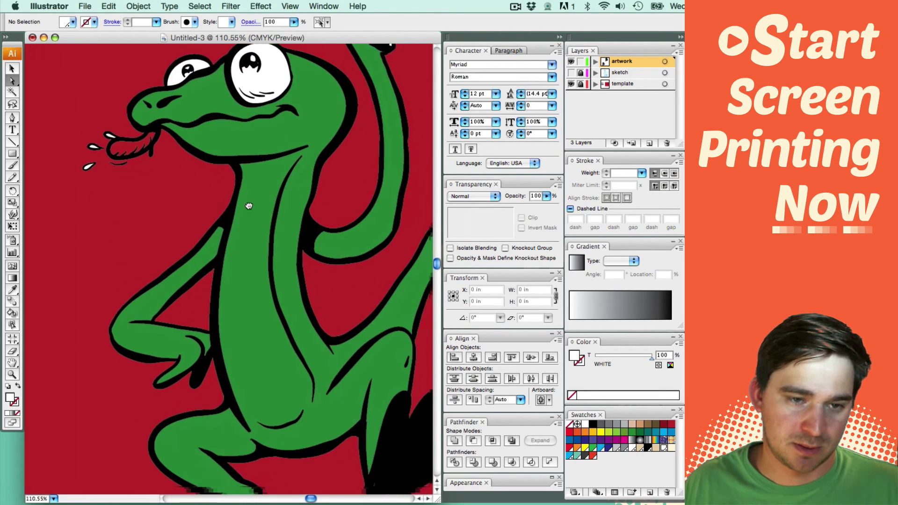
pyautogui.moveTo(249, 205); pyautogui.dragTo(267, 332)
pyautogui.press('b')
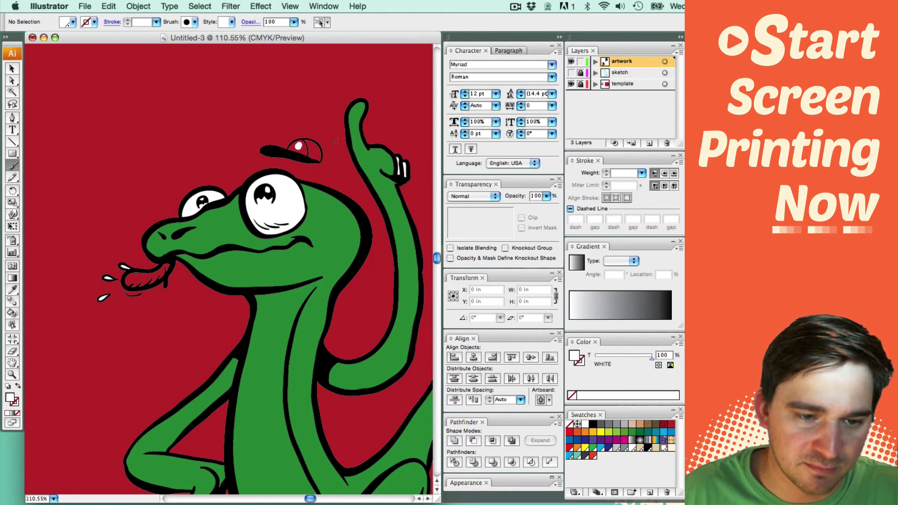
# Step: Fill the two small white finger pieces on the raised hand with the arm's green using the Eyedropper, and deselect them
pyautogui.moveTo(330, 243); pyautogui.dragTo(304, 85)
pyautogui.moveTo(271, 239); pyautogui.dragTo(219, 224)
pyautogui.moveTo(229, 124); pyautogui.dragTo(220, 268)
pyautogui.press('z')
pyautogui.moveTo(179, 206); pyautogui.dragTo(330, 281)
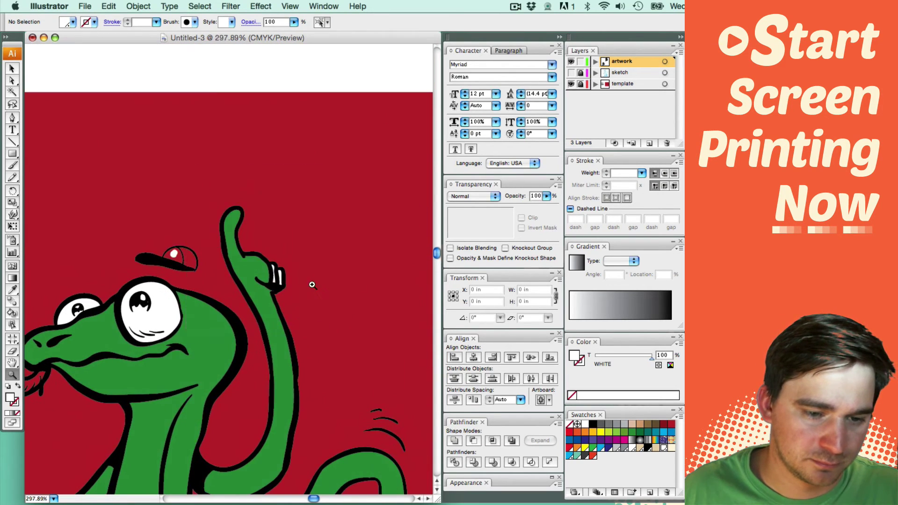
pyautogui.press('a')
pyautogui.click(277, 341)
pyautogui.keyDown('shift'); pyautogui.click(299, 345); pyautogui.keyUp('shift')
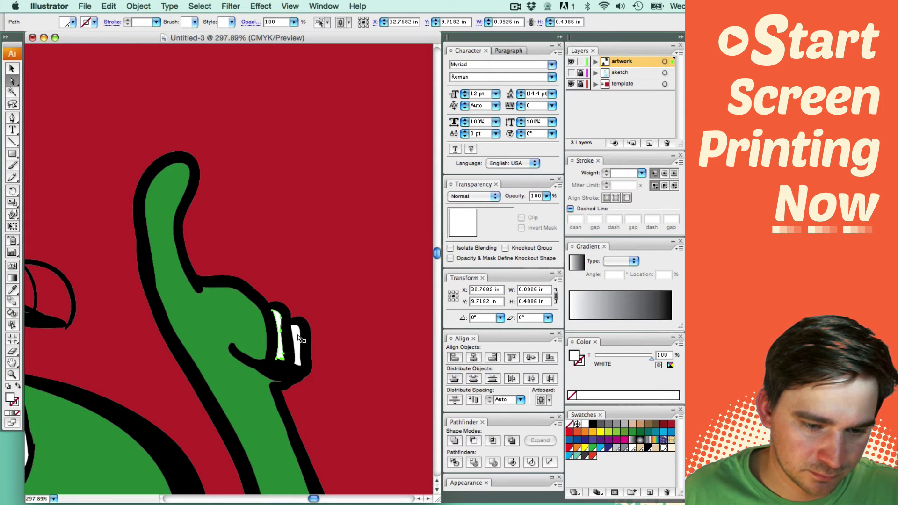
pyautogui.press('i')
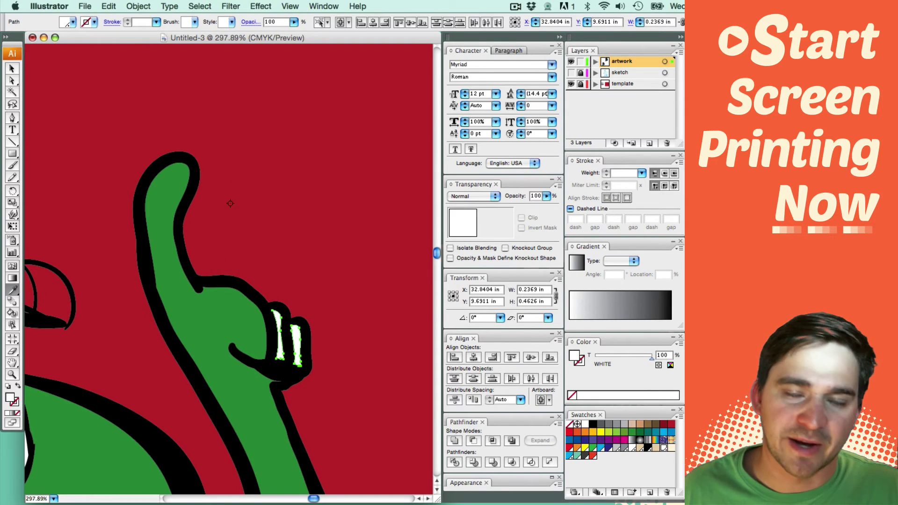
pyautogui.moveTo(229, 324); pyautogui.dragTo(228, 217)
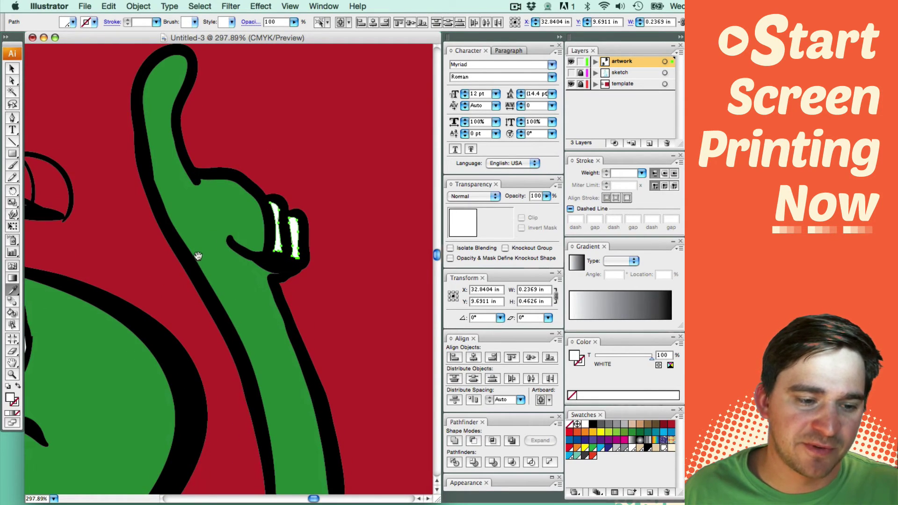
pyautogui.moveTo(200, 257); pyautogui.dragTo(174, 328)
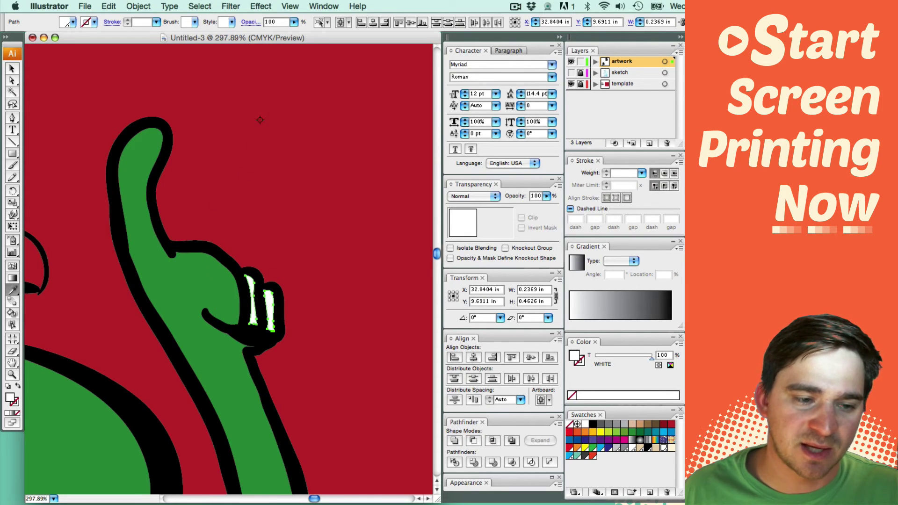
pyautogui.click(185, 283)
pyautogui.press('a')
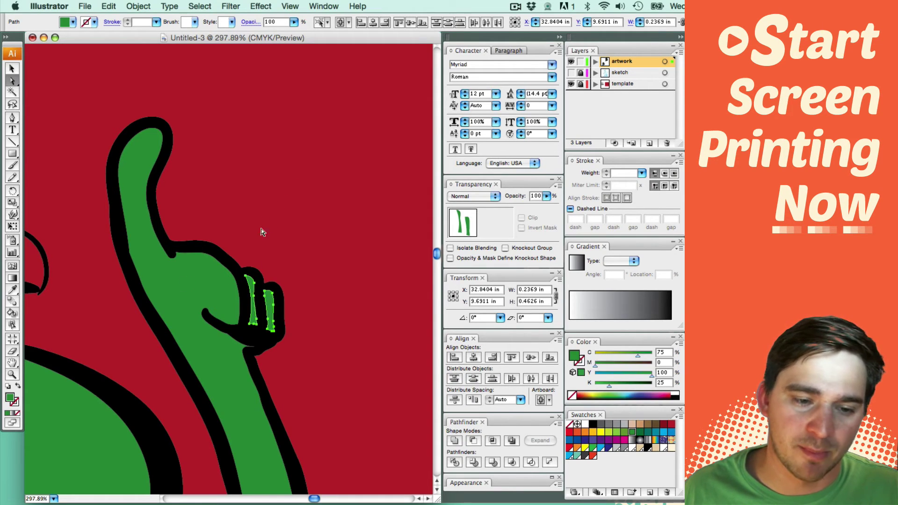
pyautogui.click(251, 255)
# Step: Examine the coloured lizard as a whole, and up close around the tongue, eyes and cap
pyautogui.press('super+0')
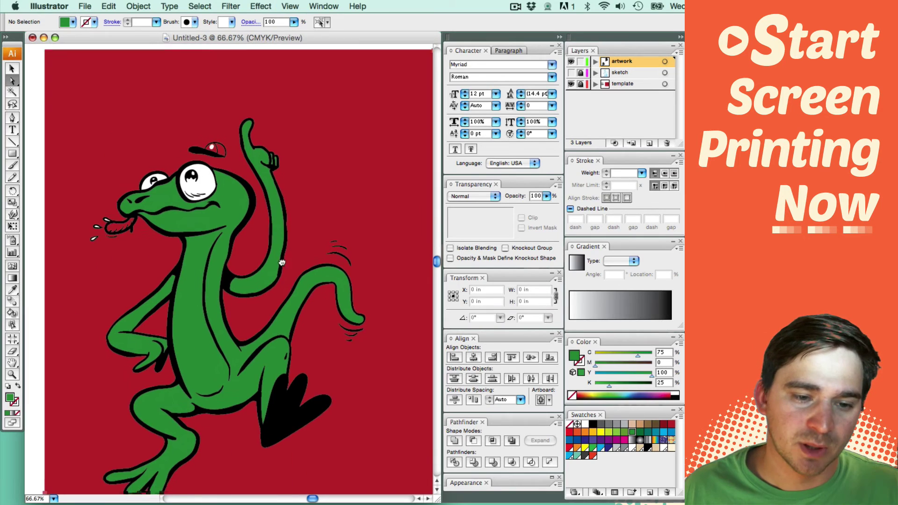
pyautogui.moveTo(281, 262); pyautogui.dragTo(279, 233)
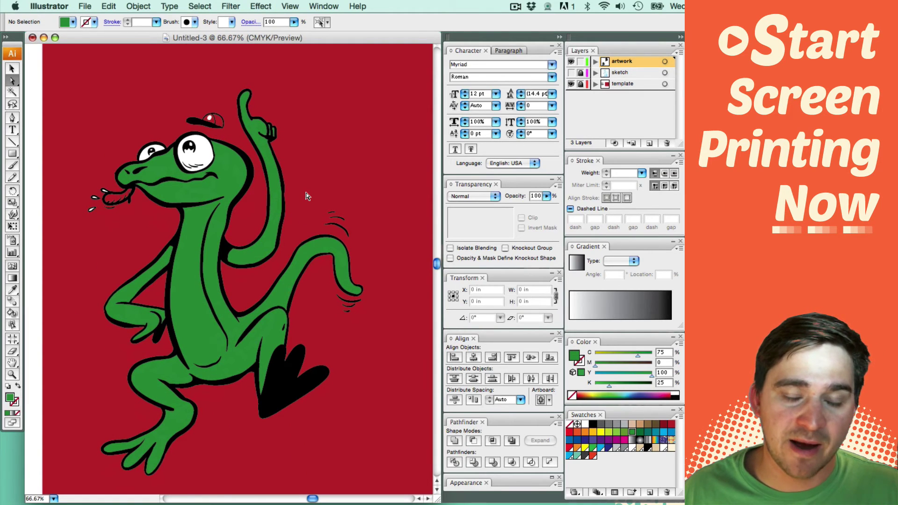
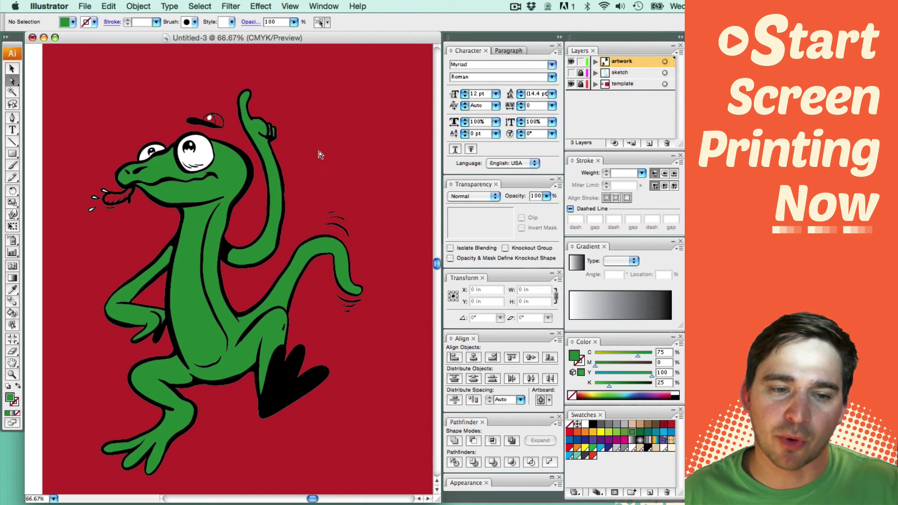
pyautogui.moveTo(74, 150); pyautogui.dragTo(213, 270)
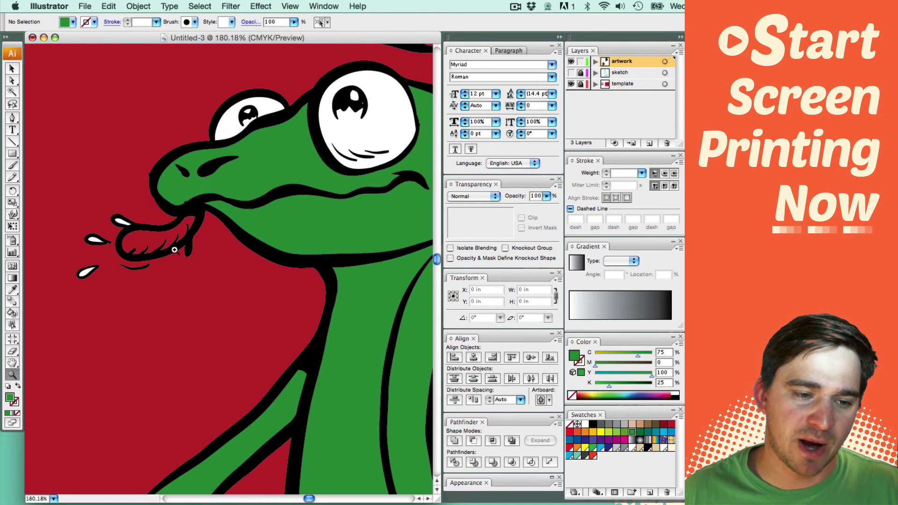
pyautogui.moveTo(197, 219); pyautogui.dragTo(152, 319)
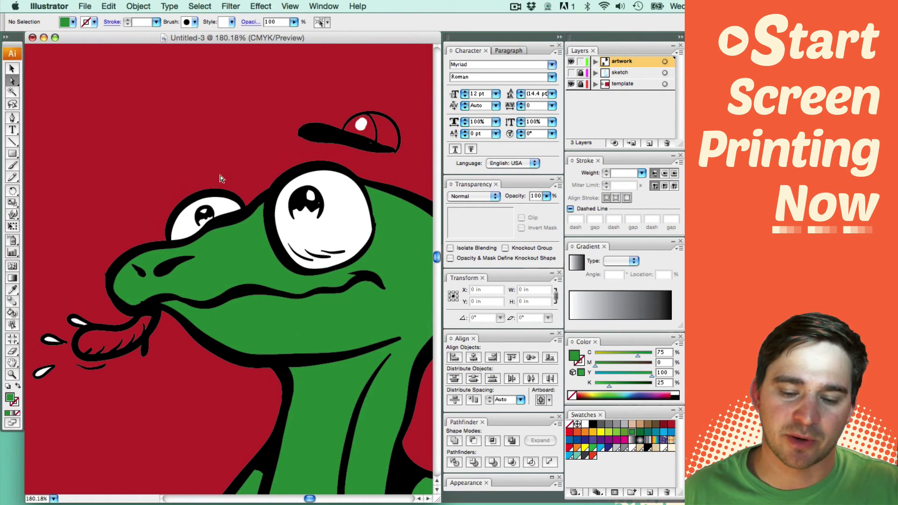
pyautogui.press('super+minus')
pyautogui.press('super+minus')
pyautogui.press('super+minus')
pyautogui.moveTo(175, 368); pyautogui.dragTo(168, 290)
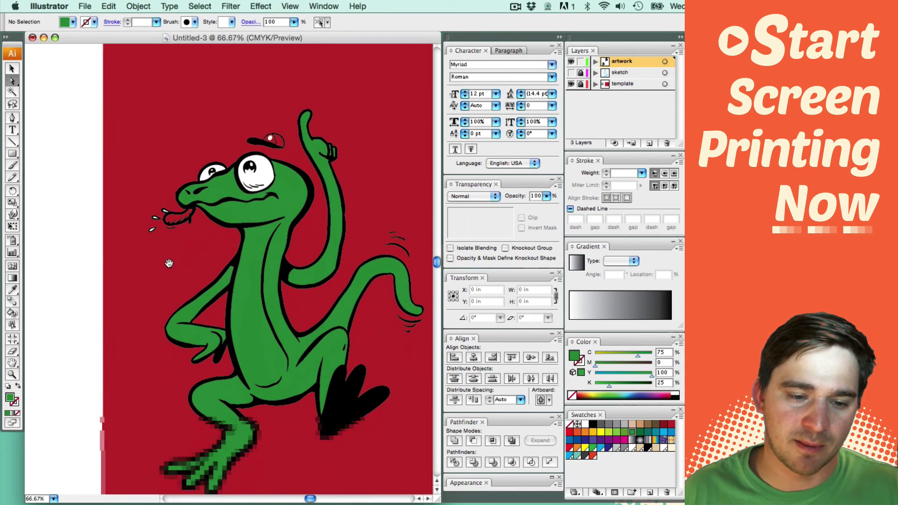
pyautogui.press('z')
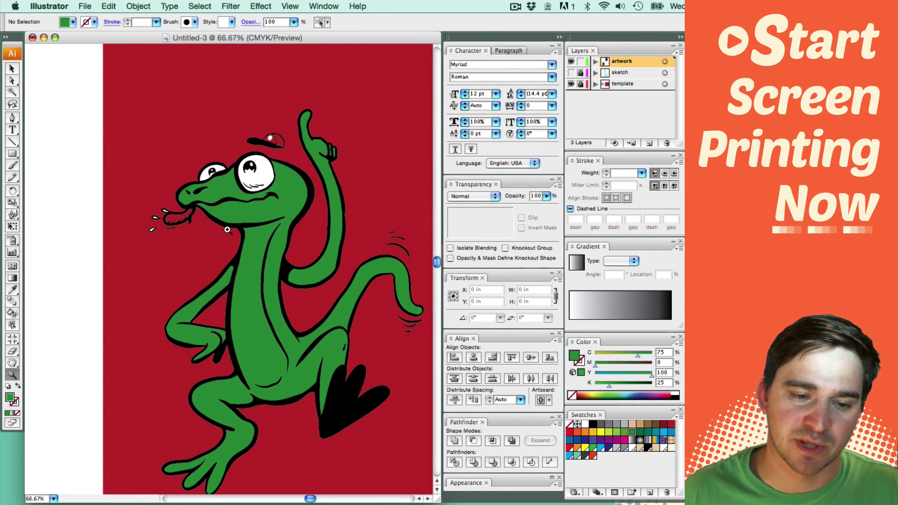
pyautogui.moveTo(116, 156); pyautogui.dragTo(343, 448)
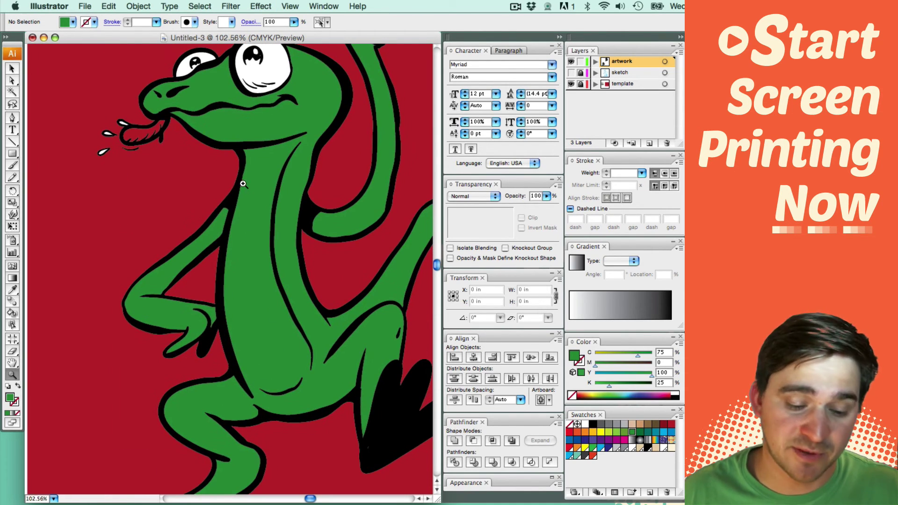
pyautogui.press('a')
pyautogui.click(253, 238)
pyautogui.click(172, 192)
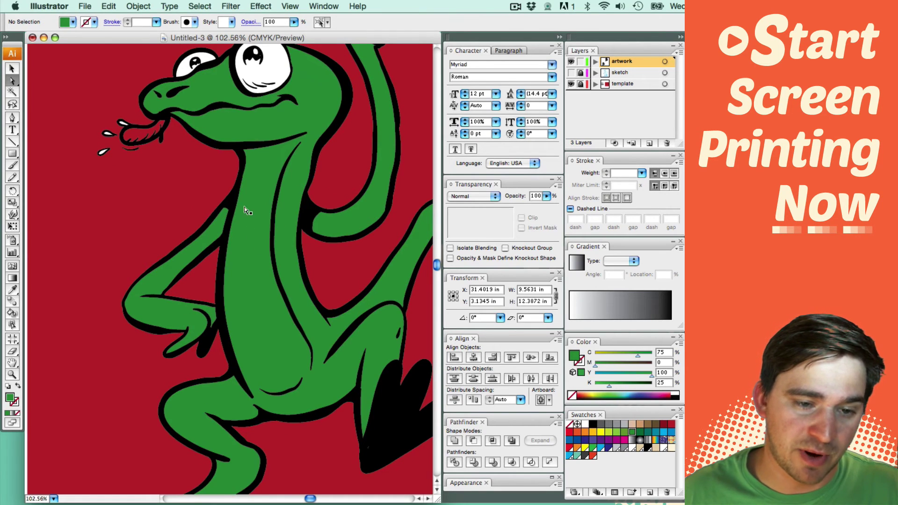
pyautogui.click(236, 251)
pyautogui.click(183, 219)
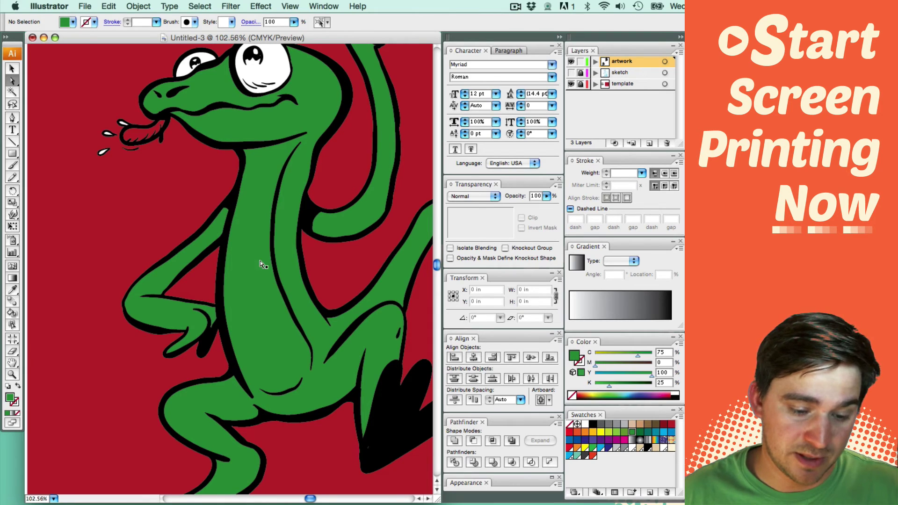
pyautogui.click(259, 277)
pyautogui.click(181, 201)
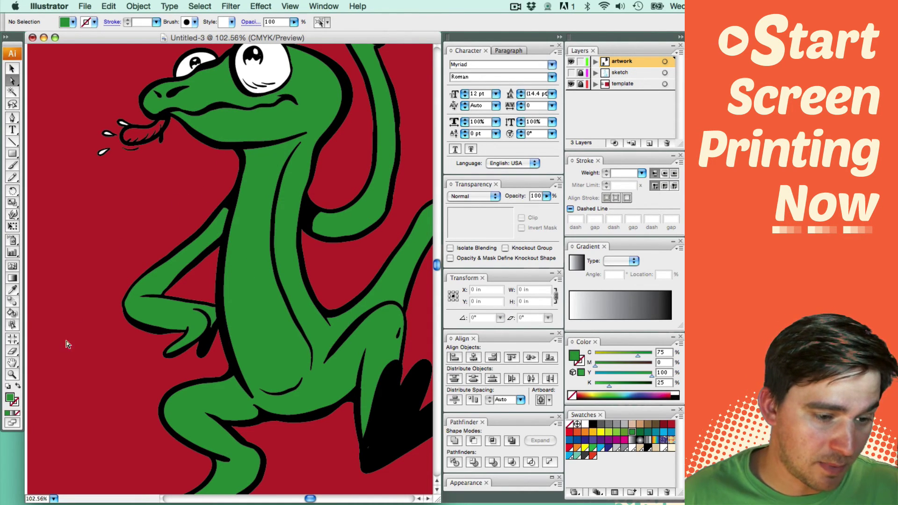
pyautogui.click(229, 246)
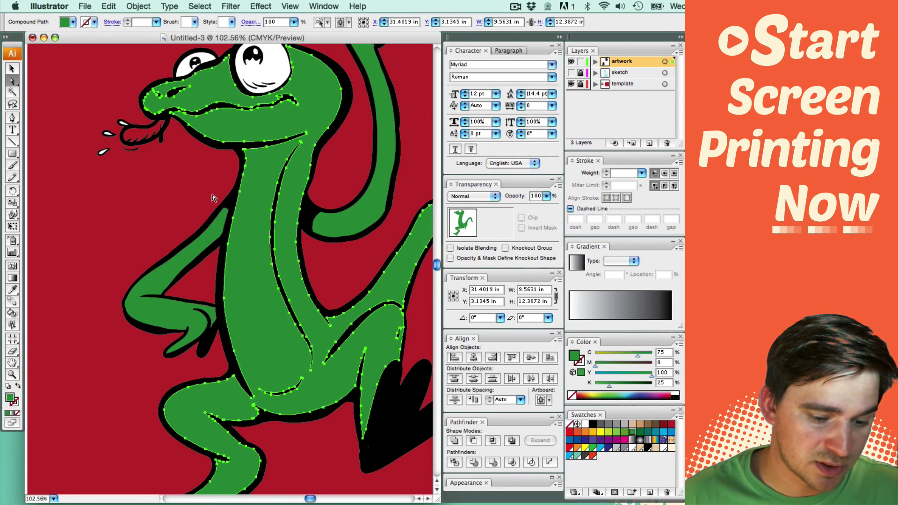
pyautogui.click(12, 290)
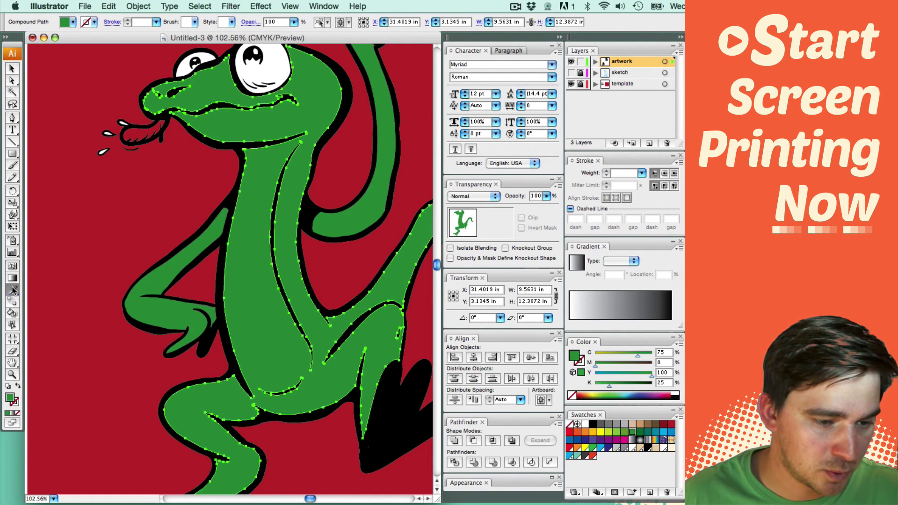
pyautogui.click(12, 351)
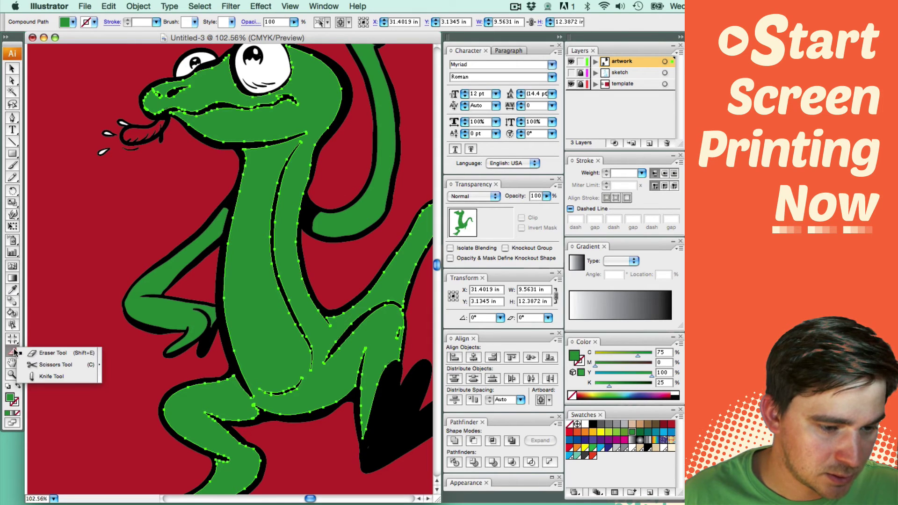
pyautogui.click(52, 376)
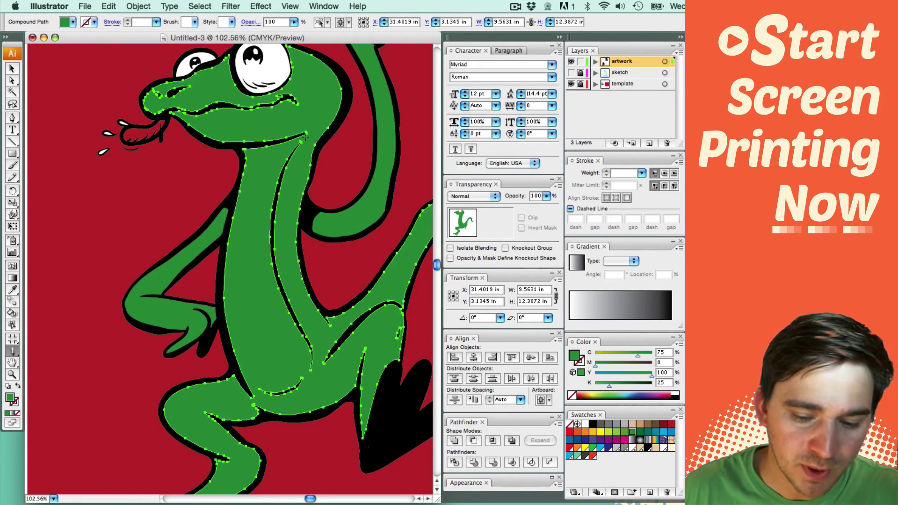
pyautogui.press('super+equal')
pyautogui.moveTo(303, 123); pyautogui.dragTo(301, 185)
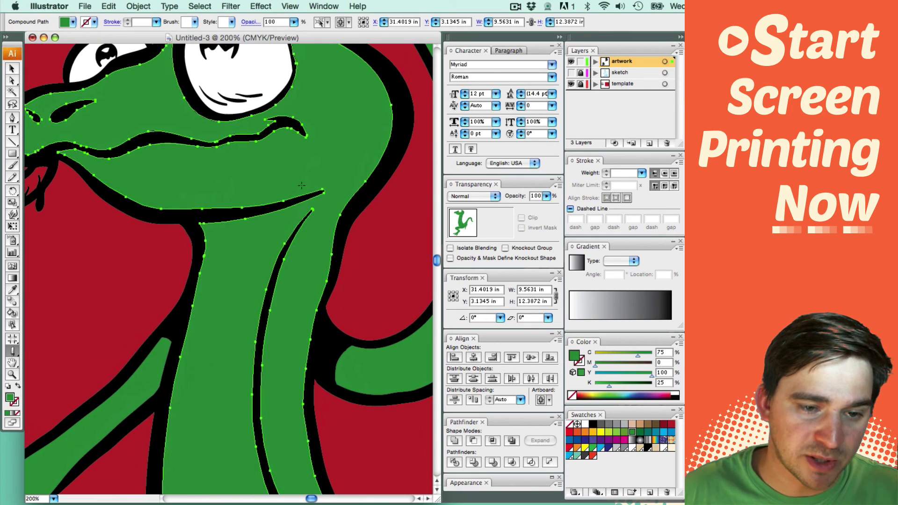
pyautogui.press('a')
pyautogui.click(186, 272)
pyautogui.moveTo(200, 302); pyautogui.dragTo(103, 324)
pyautogui.press('super+z')
pyautogui.click(97, 325)
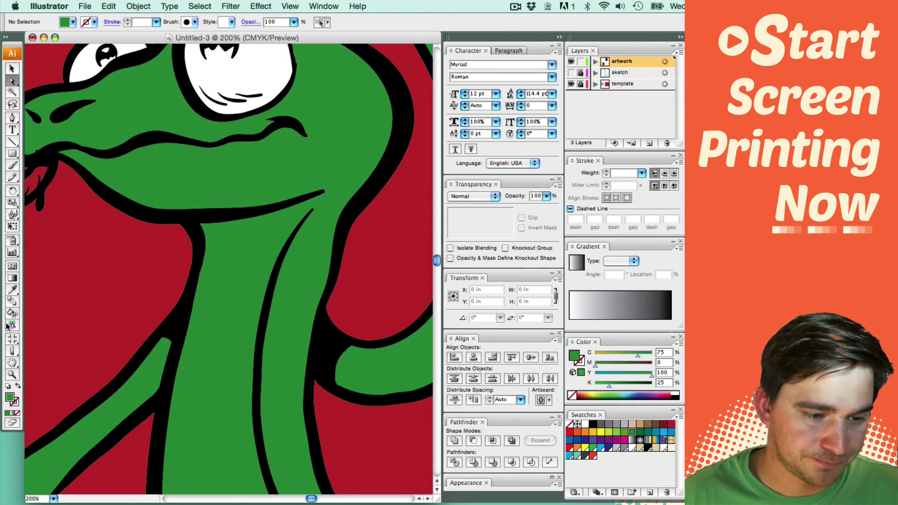
# Step: Cut the belly free from the green body fill with the Knife, slicing across the outline gaps at the throat and the lower belly, and deselect
pyautogui.click(196, 307)
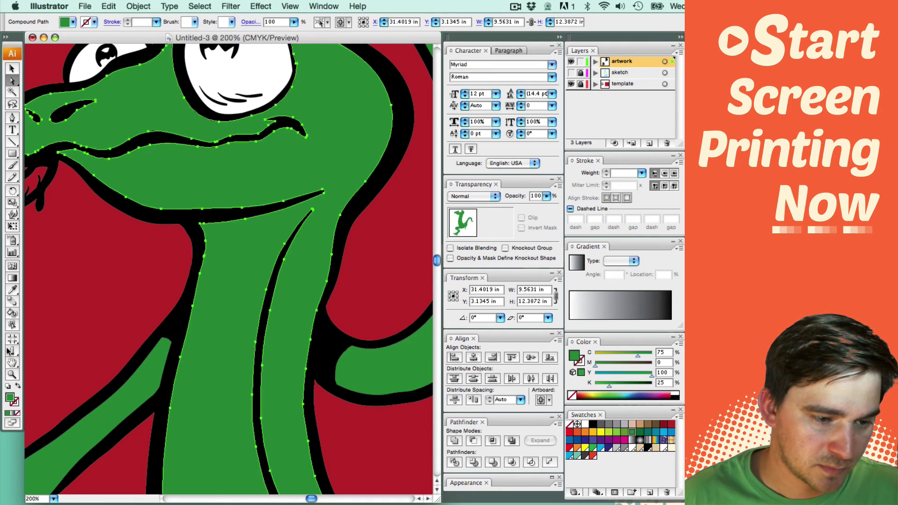
pyautogui.hotkey('shift', 'e')
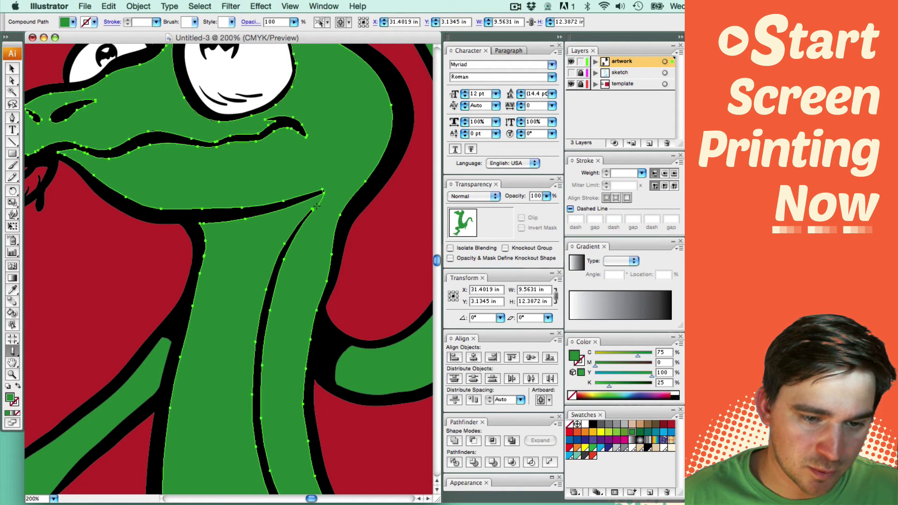
pyautogui.moveTo(307, 215); pyautogui.dragTo(302, 231)
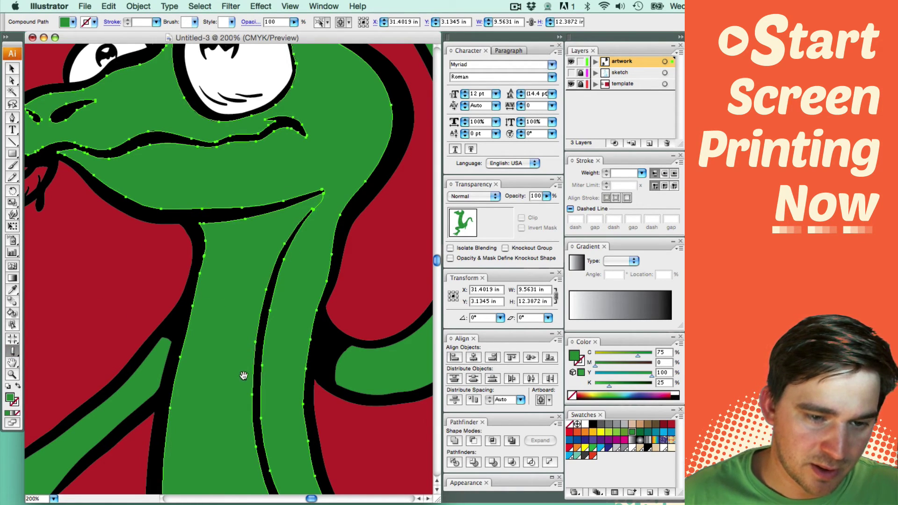
pyautogui.moveTo(244, 376); pyautogui.dragTo(257, 170)
pyautogui.moveTo(283, 415); pyautogui.dragTo(261, 224)
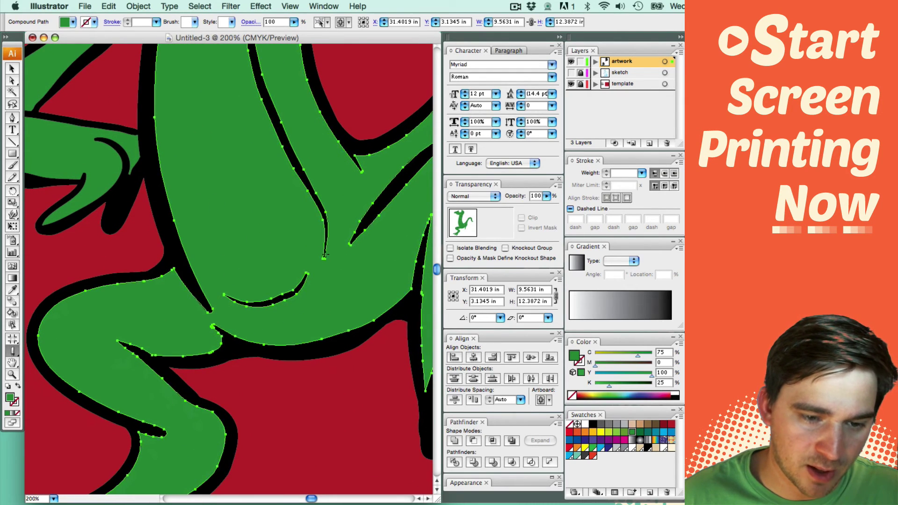
pyautogui.moveTo(307, 272); pyautogui.dragTo(253, 310)
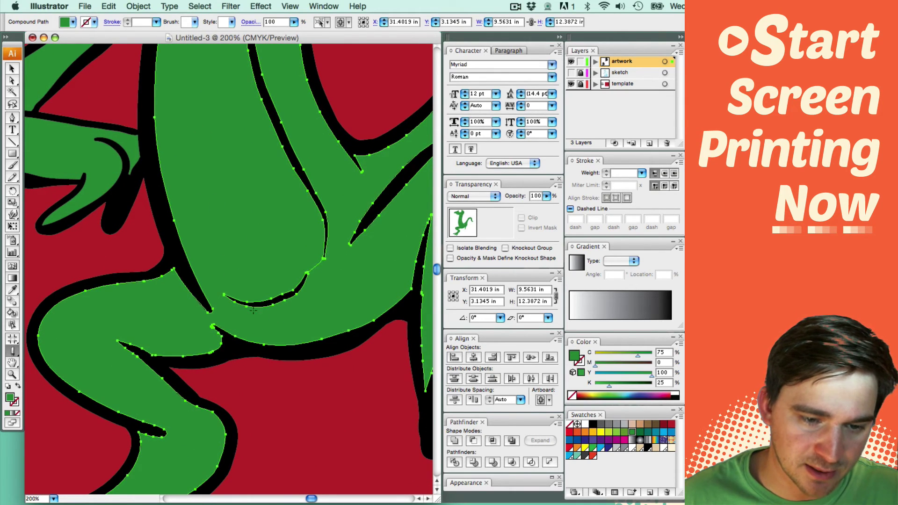
pyautogui.moveTo(189, 273); pyautogui.dragTo(240, 305)
pyautogui.press('super+shift+a')
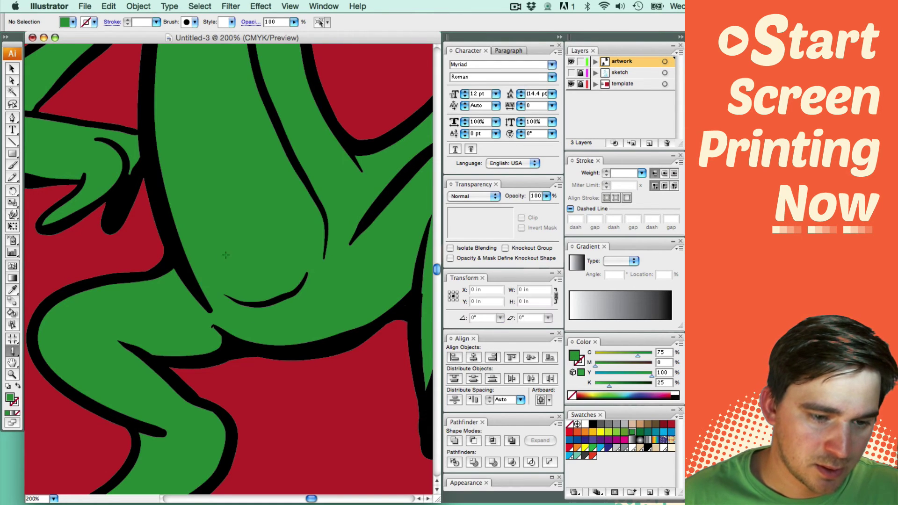
# Step: Lighten the lizard's separated belly piece by setting its black to 0%, and deselect it
pyautogui.press('a')
pyautogui.click(229, 259)
pyautogui.click(239, 234)
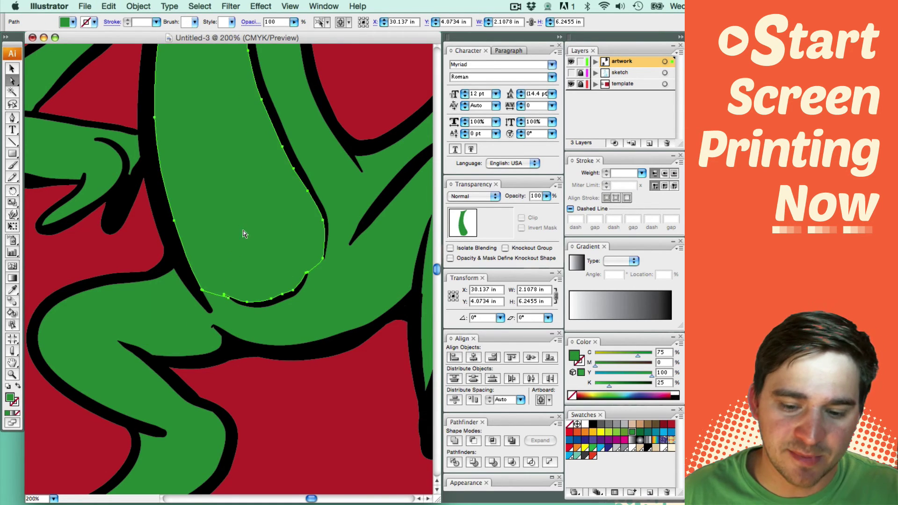
pyautogui.press('super+minus')
pyautogui.press('super+minus')
pyautogui.press('super+minus')
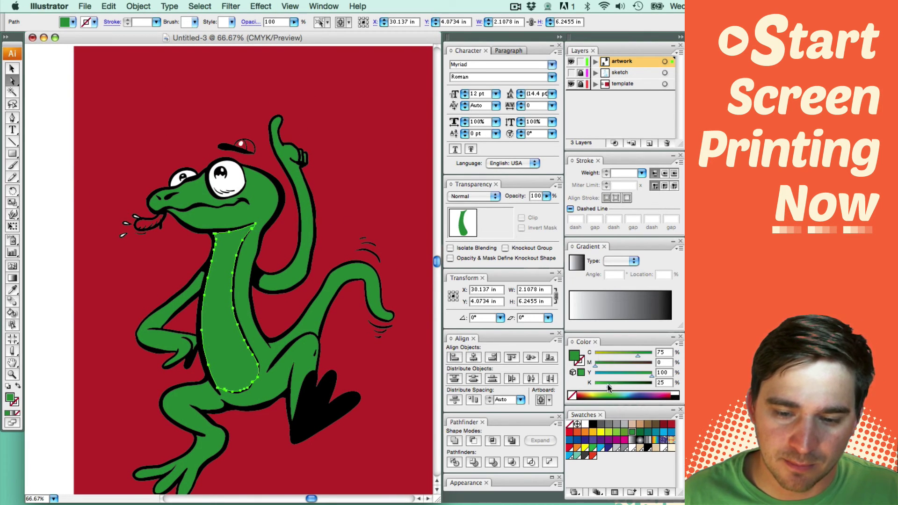
pyautogui.moveTo(608, 385)
pyautogui.mouseDown()
pyautogui.moveTo(625, 384)
pyautogui.moveTo(595, 385)
pyautogui.mouseUp()
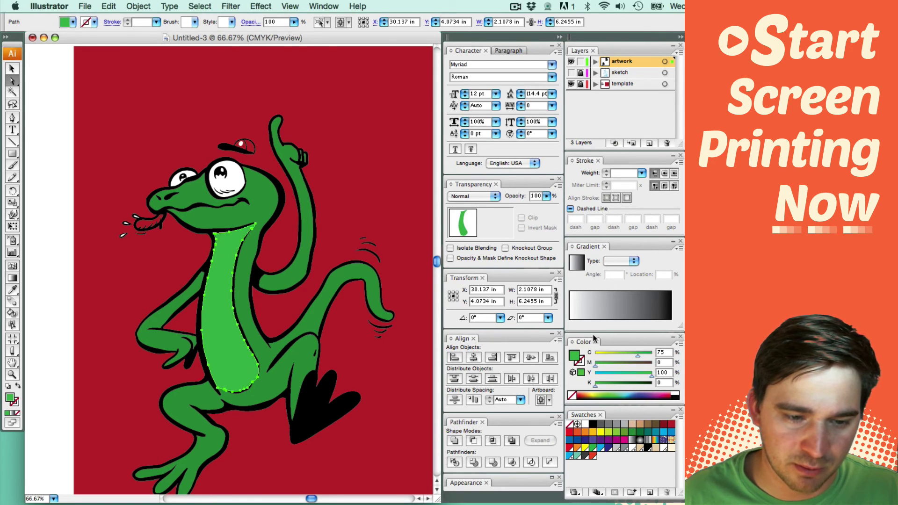
pyautogui.click(357, 237)
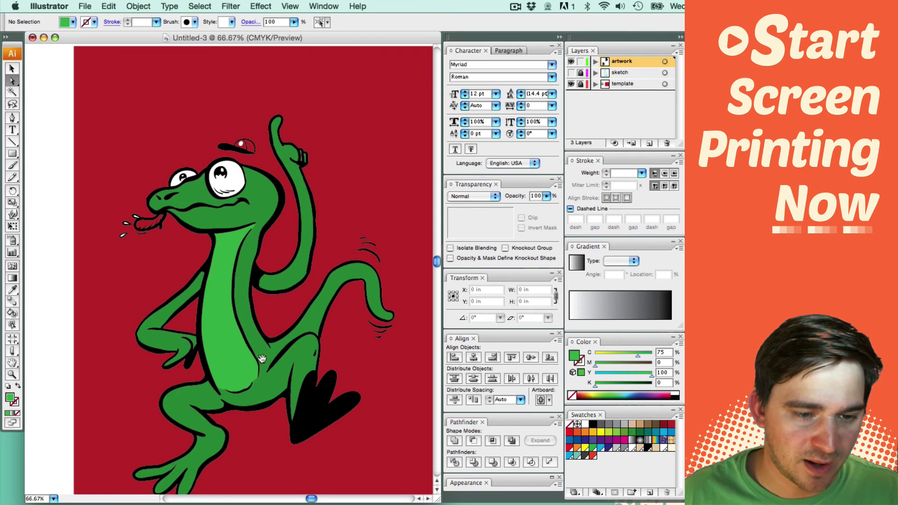
# Step: Examine the artwork's separate colour areas by selecting the whole lizard, the dark green body and the white of the large eye in turn
pyautogui.moveTo(274, 351)
pyautogui.mouseDown()
pyautogui.moveTo(294, 321)
pyautogui.moveTo(294, 268)
pyautogui.moveTo(272, 343)
pyautogui.mouseUp()
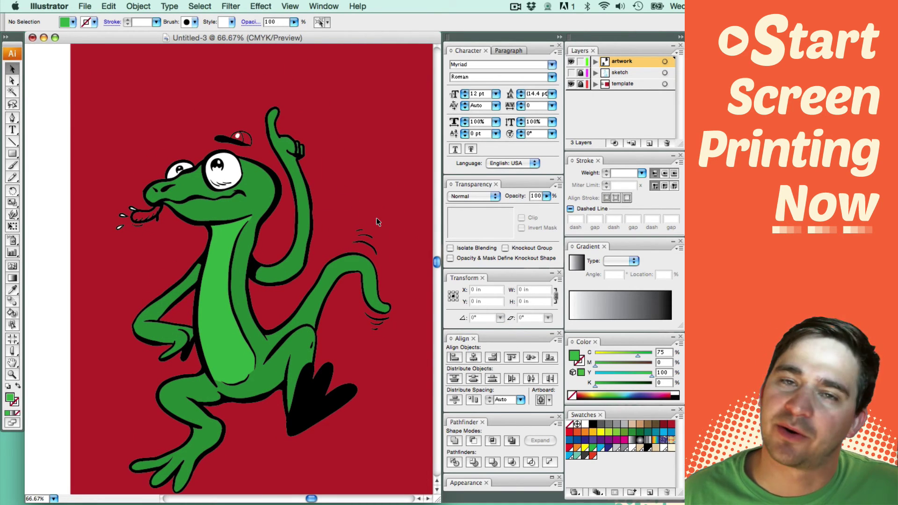
pyautogui.click(232, 347)
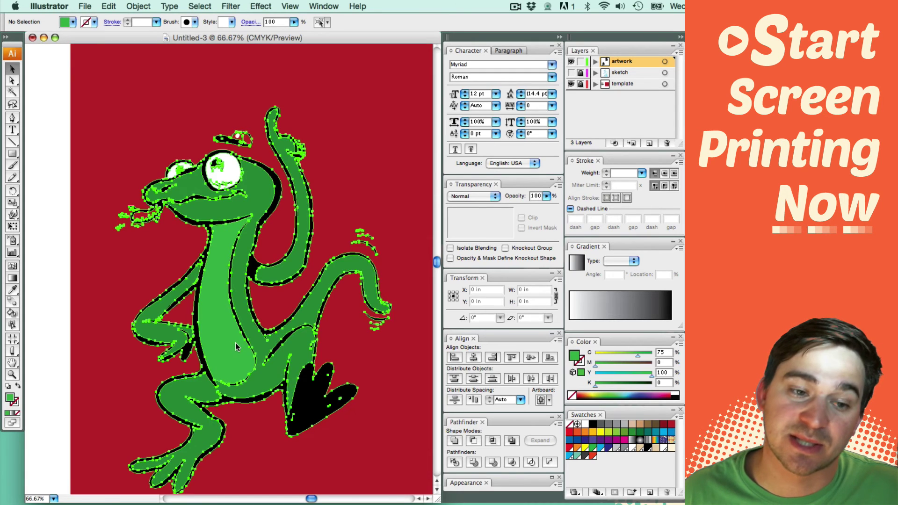
pyautogui.click(348, 208)
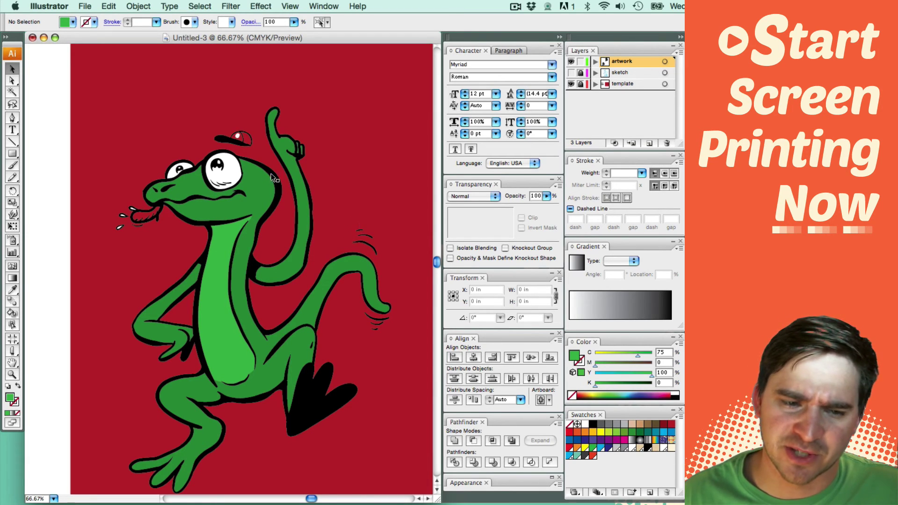
pyautogui.press('a')
pyautogui.click(262, 194)
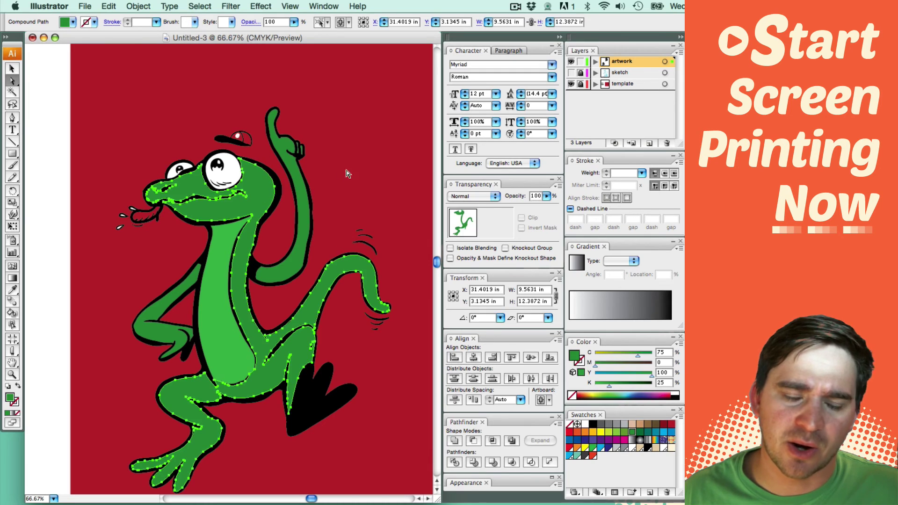
pyautogui.click(347, 173)
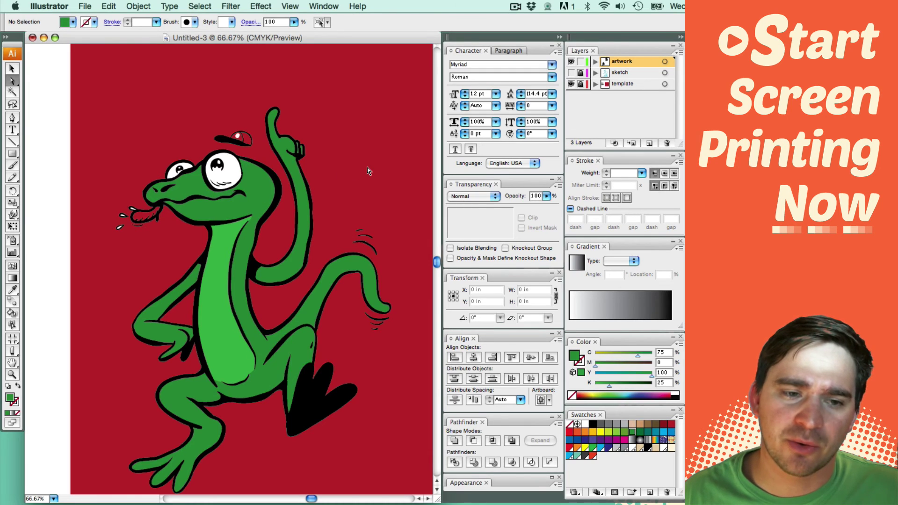
pyautogui.click(231, 176)
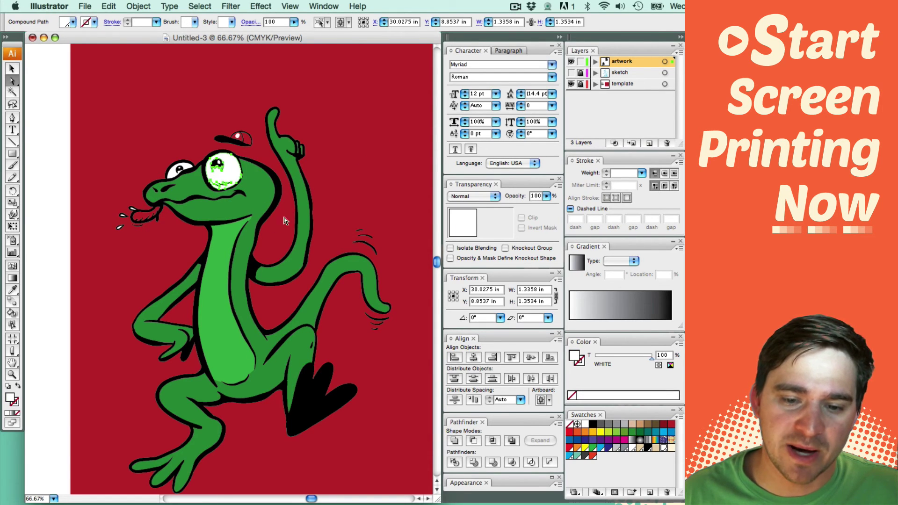
pyautogui.click(344, 185)
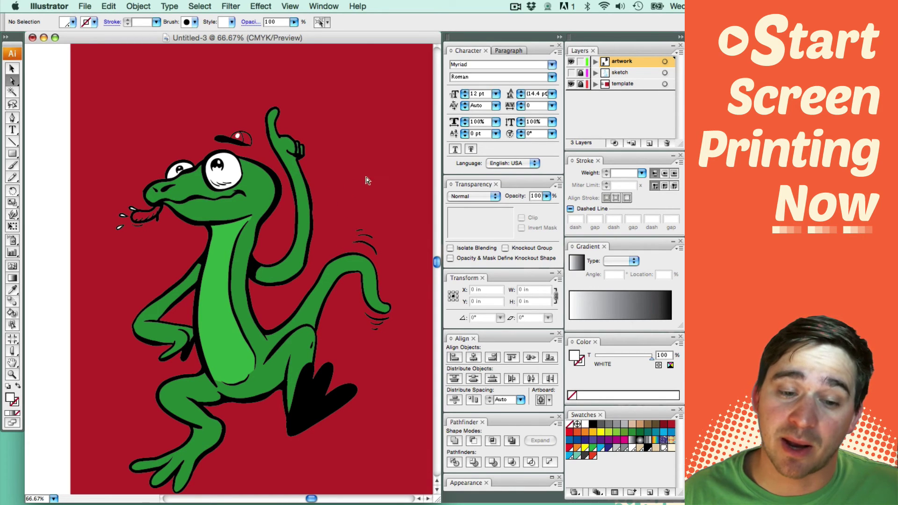
# Step: Recolour the black motion lines above and below the tail tip with white
pyautogui.moveTo(400, 211); pyautogui.dragTo(353, 245)
pyautogui.click(661, 439)
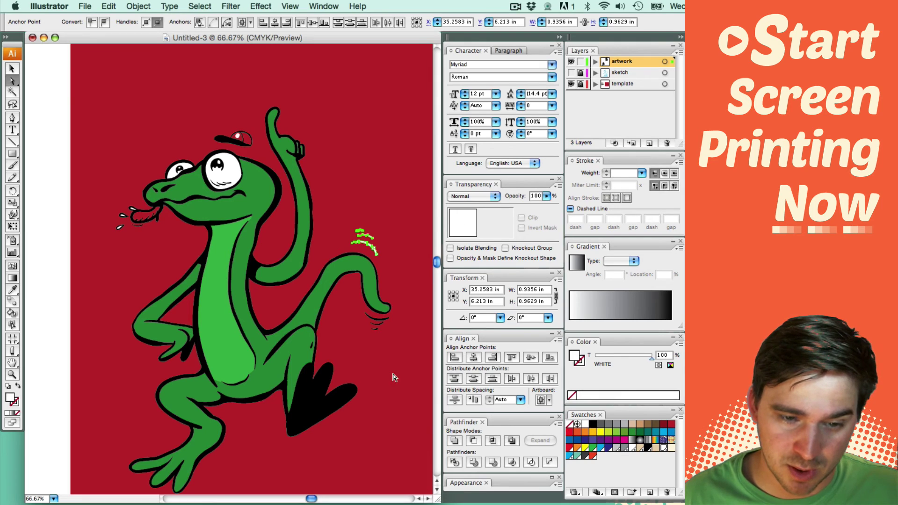
pyautogui.moveTo(385, 342); pyautogui.dragTo(371, 320)
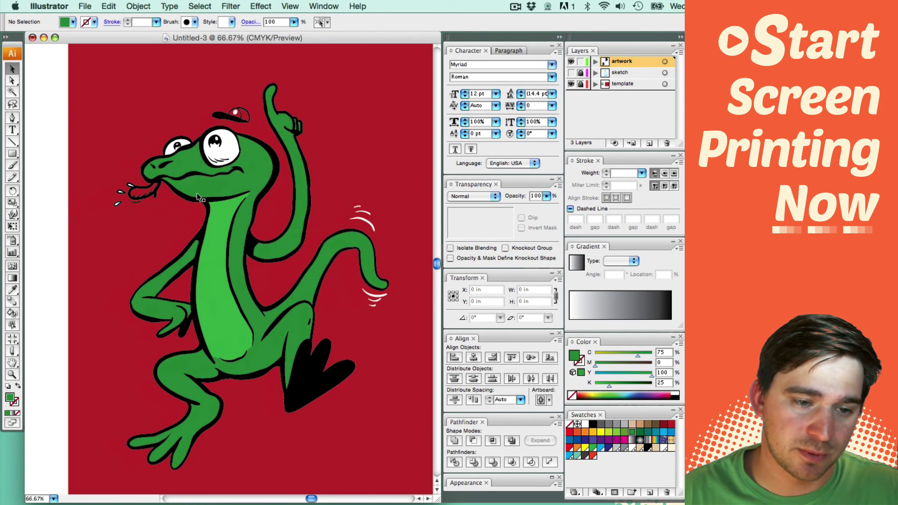
# Step: Check which areas the dark green body fill covers, and leave it deselected
pyautogui.press('a')
pyautogui.click(204, 195)
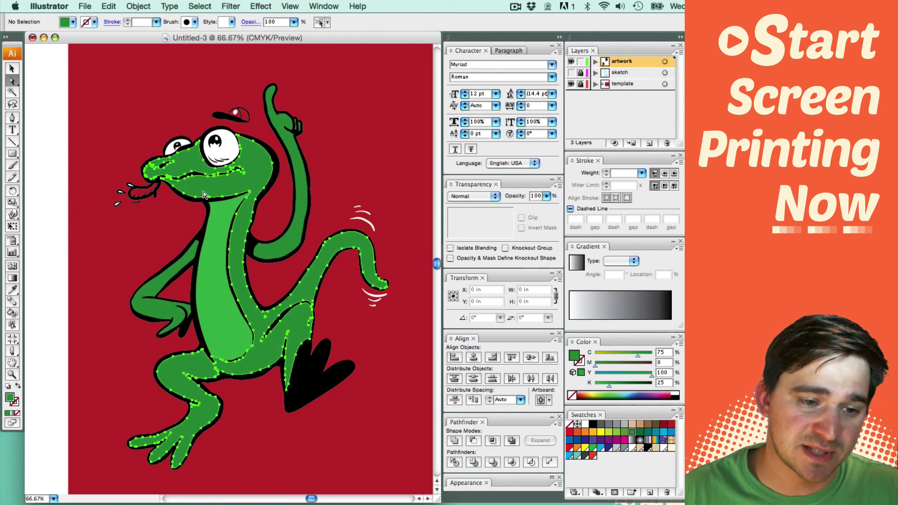
pyautogui.click(331, 134)
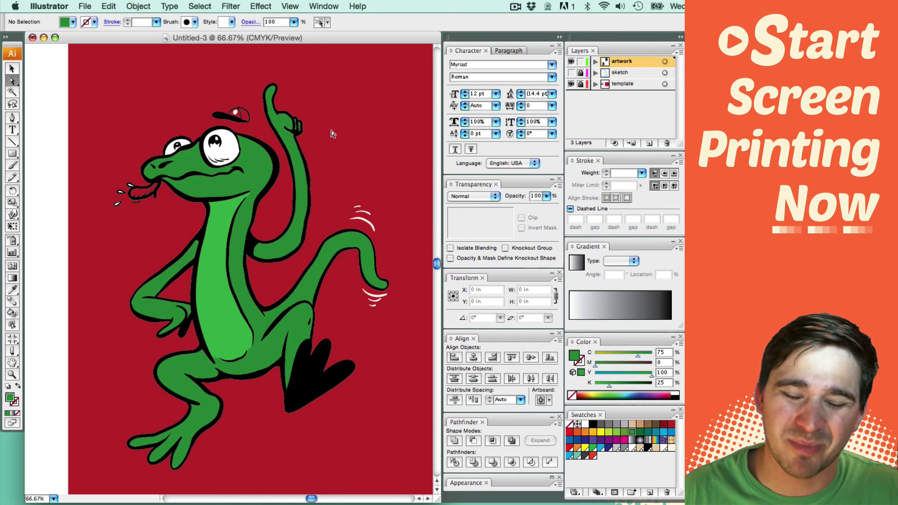
pyautogui.click(228, 189)
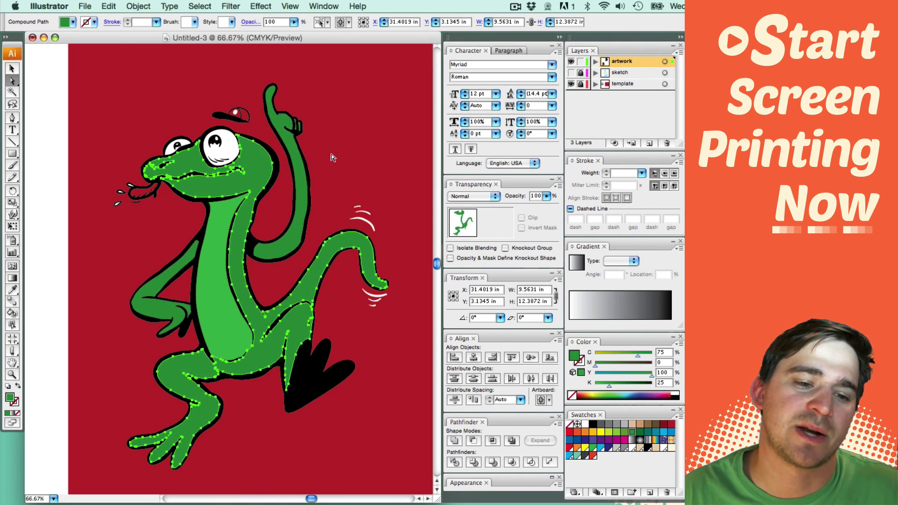
pyautogui.click(346, 153)
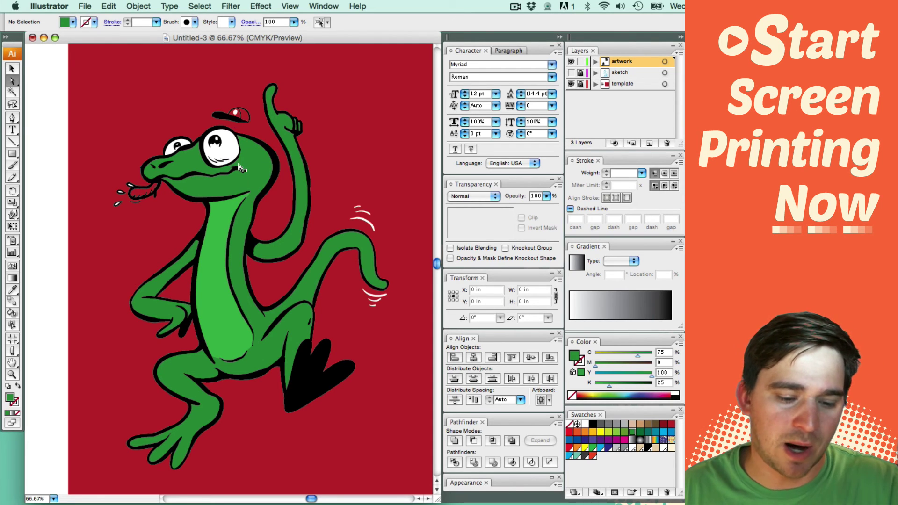
# Step: Group all the pieces of the coloured lizard
pyautogui.press('super+a')
pyautogui.press('v')
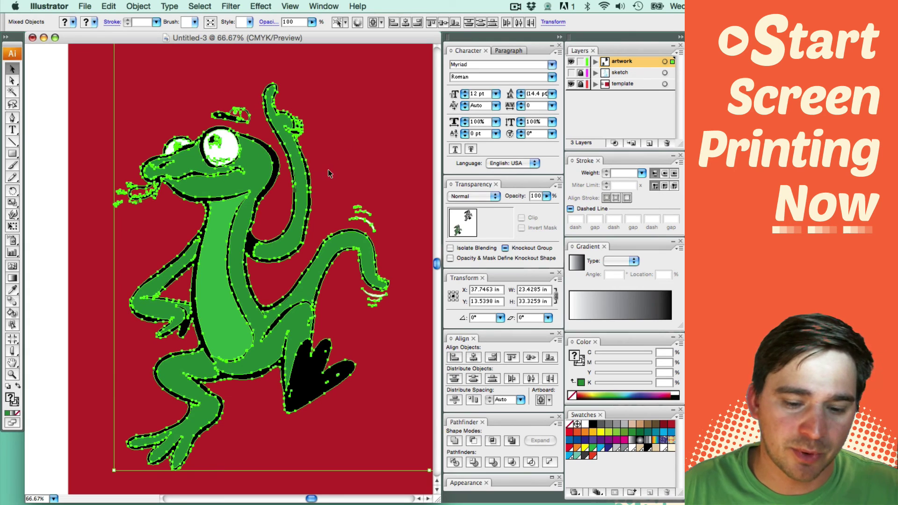
pyautogui.press('super+g')
pyautogui.press('super+minus')
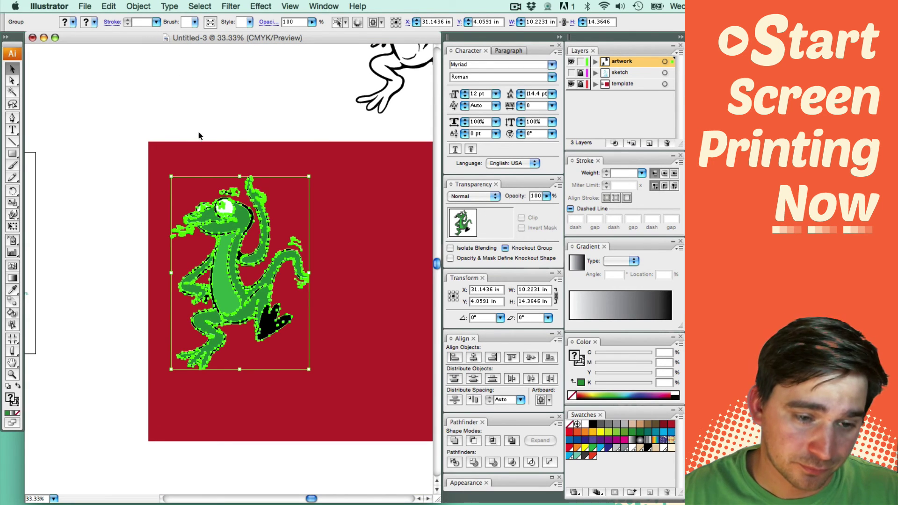
# Step: Recolour the grouped lizard with the 3 color job preset, using the PANTONE solid uncoated library
pyautogui.click(109, 4)
pyautogui.moveTo(130, 177)
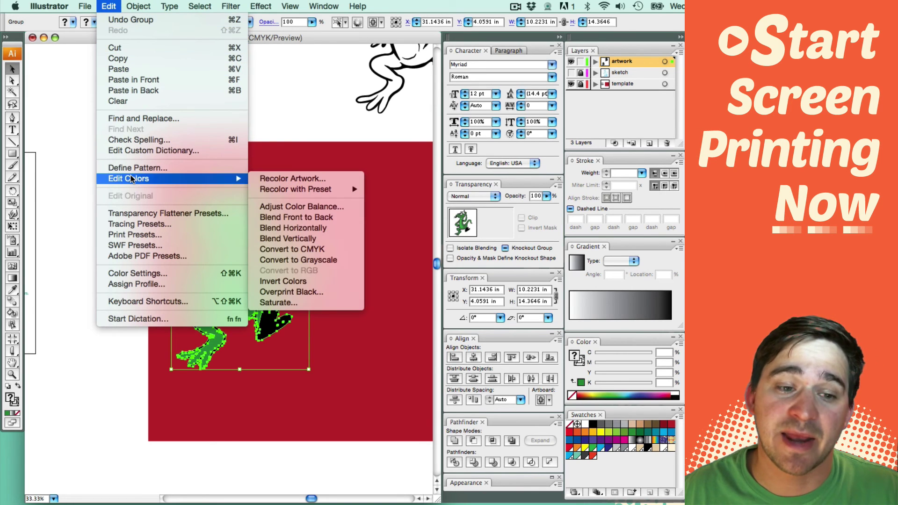
pyautogui.click(286, 181)
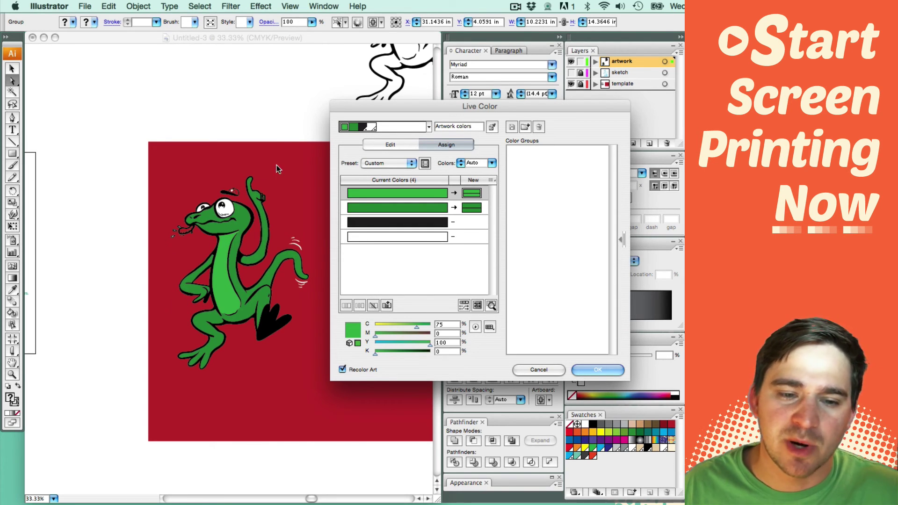
pyautogui.click(395, 161)
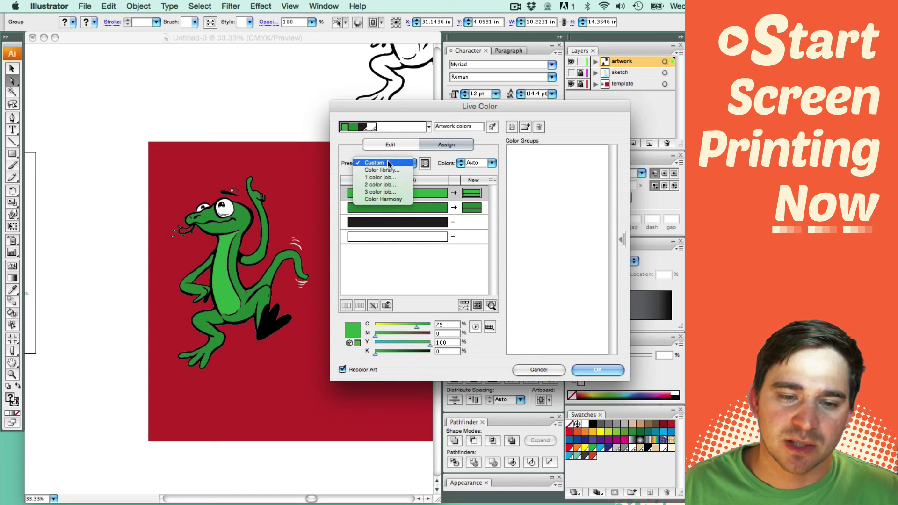
pyautogui.click(380, 192)
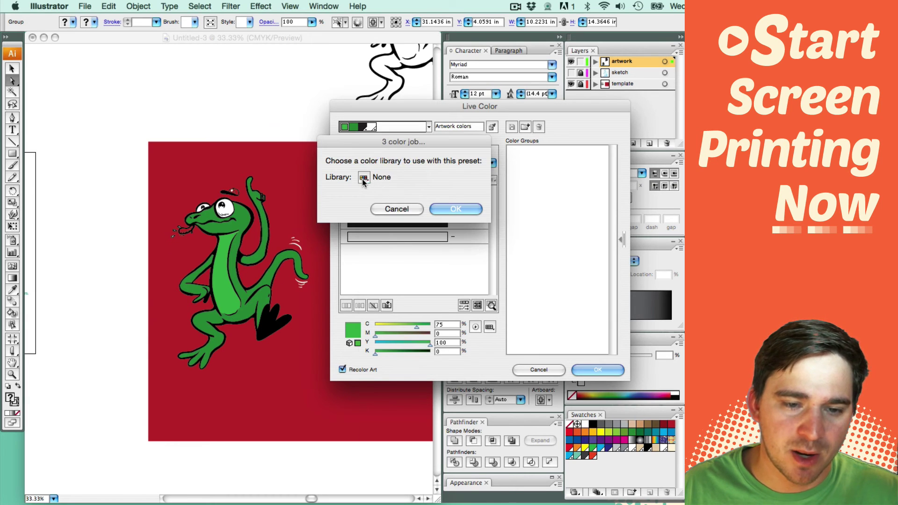
pyautogui.click(363, 178)
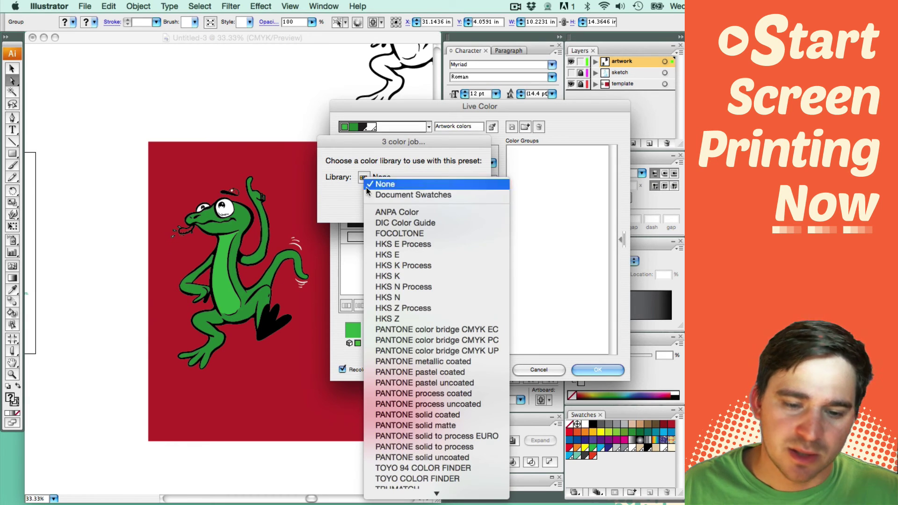
pyautogui.click(438, 456)
pyautogui.click(451, 210)
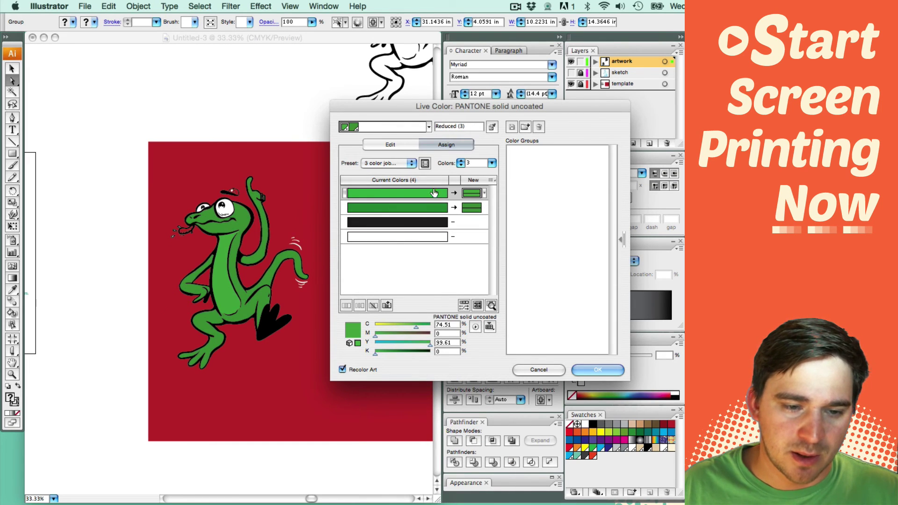
# Step: Reduce the recoloured artwork to 1 colour, adjust its green to C 77% and K 14%, and apply the recolouring
pyautogui.click(460, 166)
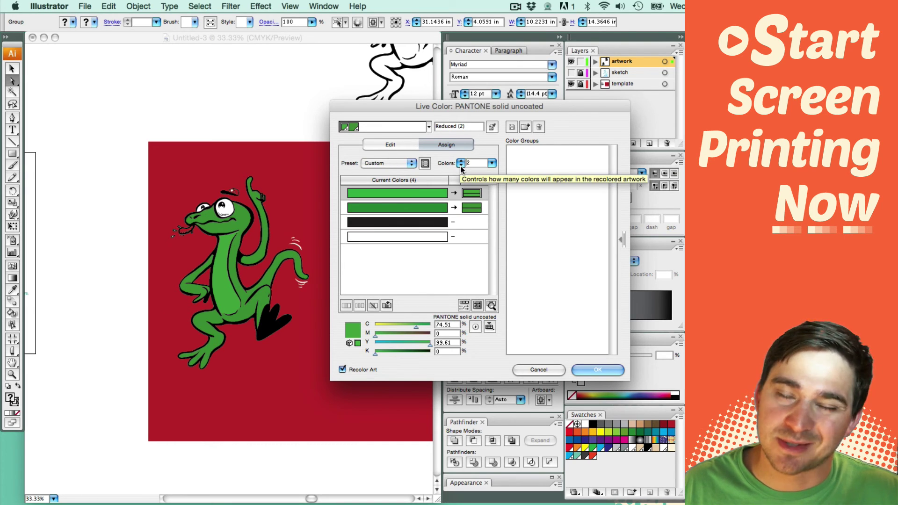
pyautogui.click(461, 165)
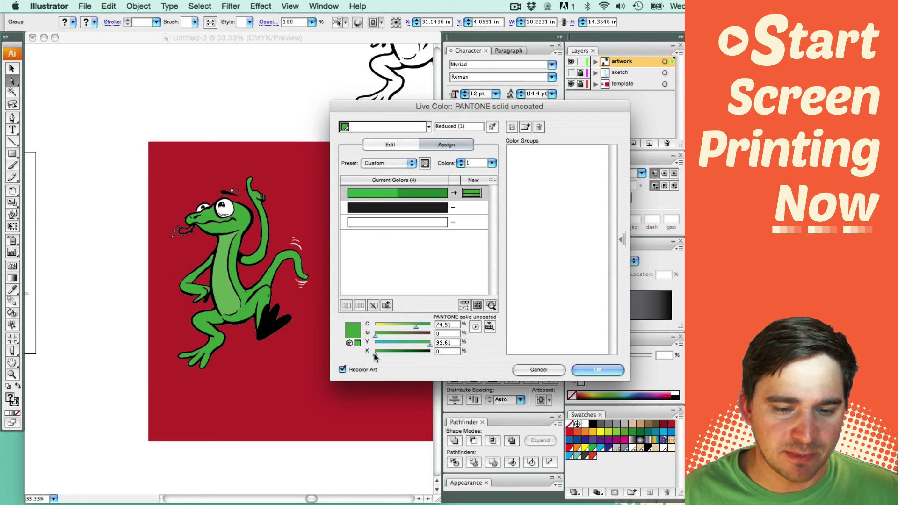
pyautogui.moveTo(375, 354); pyautogui.dragTo(386, 355)
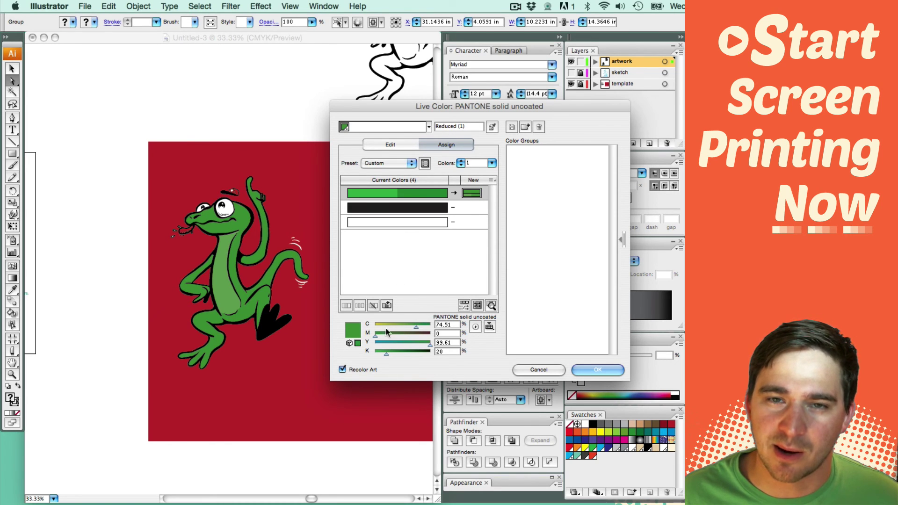
pyautogui.moveTo(412, 330)
pyautogui.mouseDown()
pyautogui.moveTo(425, 330)
pyautogui.moveTo(415, 333)
pyautogui.mouseUp()
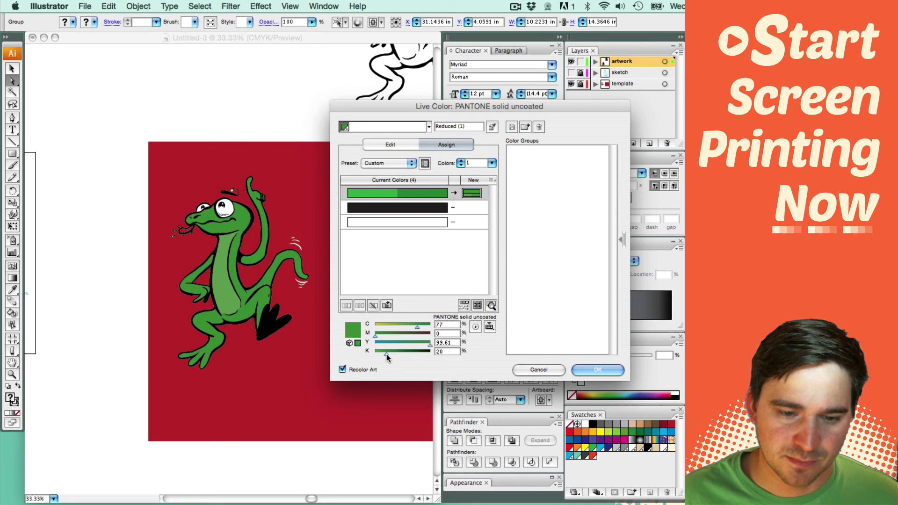
pyautogui.moveTo(385, 356); pyautogui.dragTo(383, 356)
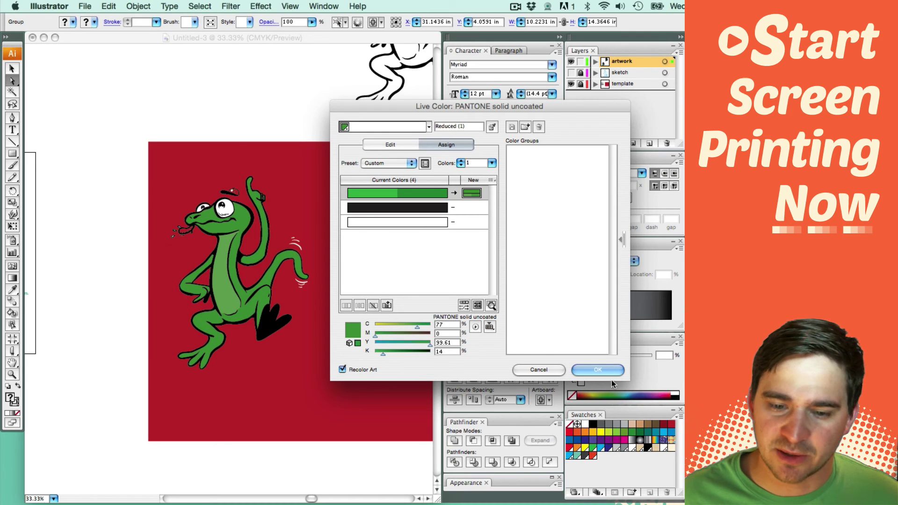
pyautogui.click(584, 370)
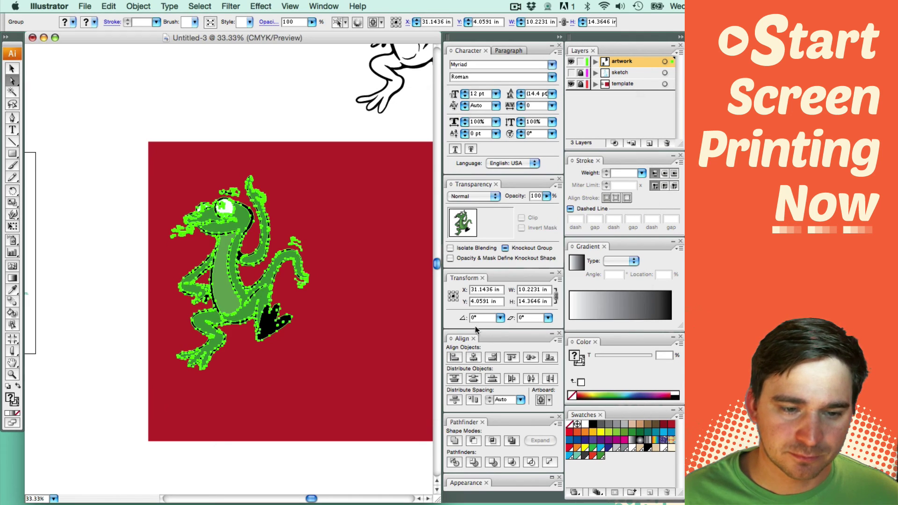
# Step: Select only the lizard's light green belly and set its PANTONE 363 U tint to 30%
pyautogui.press('z')
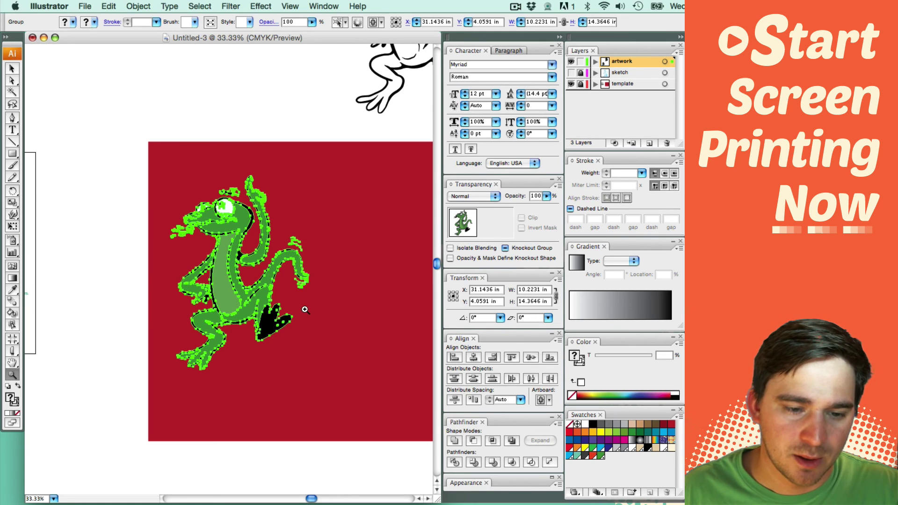
pyautogui.moveTo(140, 193); pyautogui.dragTo(385, 382)
pyautogui.press('a')
pyautogui.click(296, 312)
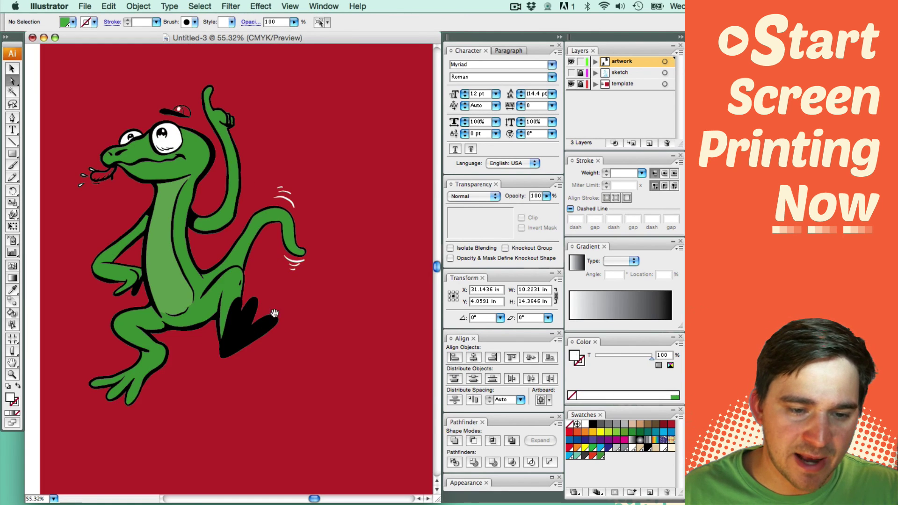
pyautogui.moveTo(260, 281); pyautogui.dragTo(299, 276)
pyautogui.click(218, 285)
pyautogui.click(218, 284)
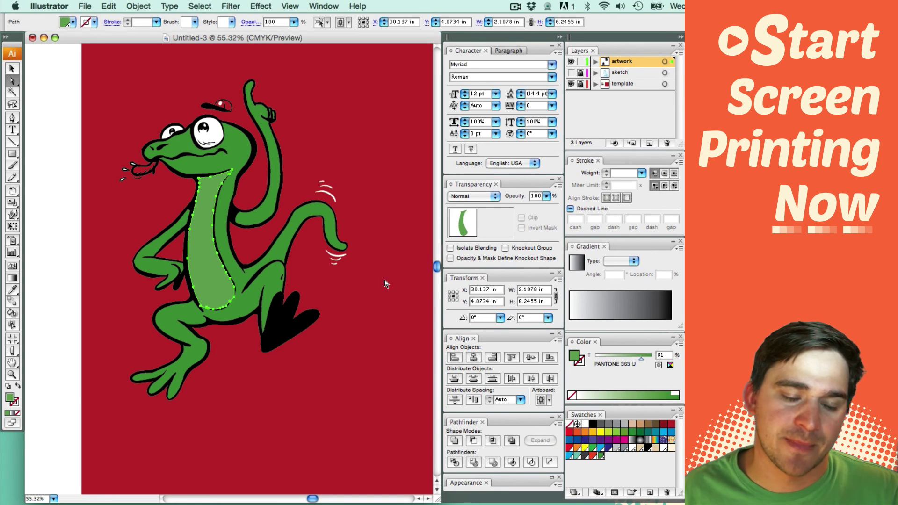
pyautogui.doubleClick(662, 355)
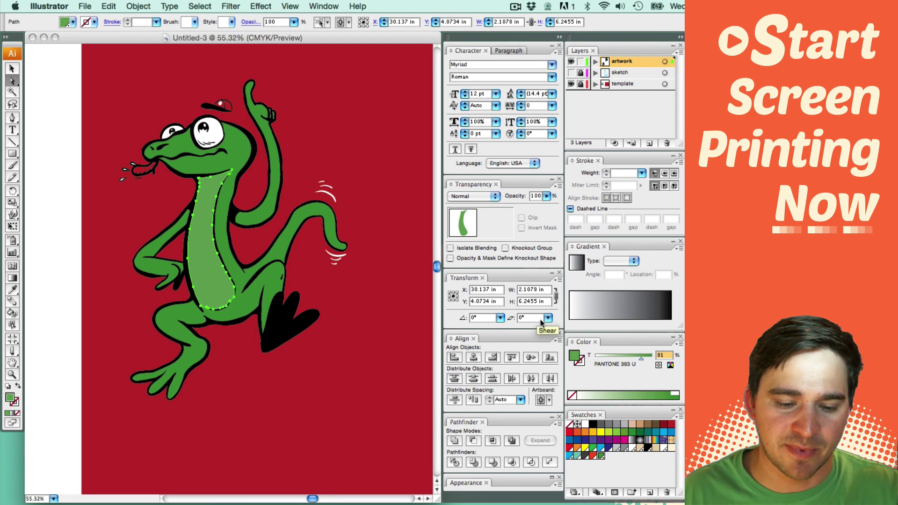
pyautogui.write('30')
pyautogui.press('Return')
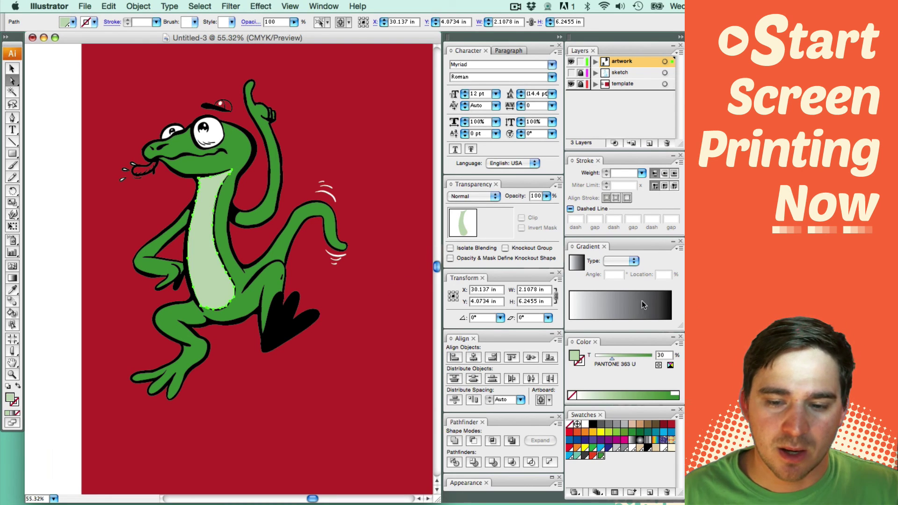
# Step: Try a 75% tint on the belly fill and undo it
pyautogui.doubleClick(666, 354)
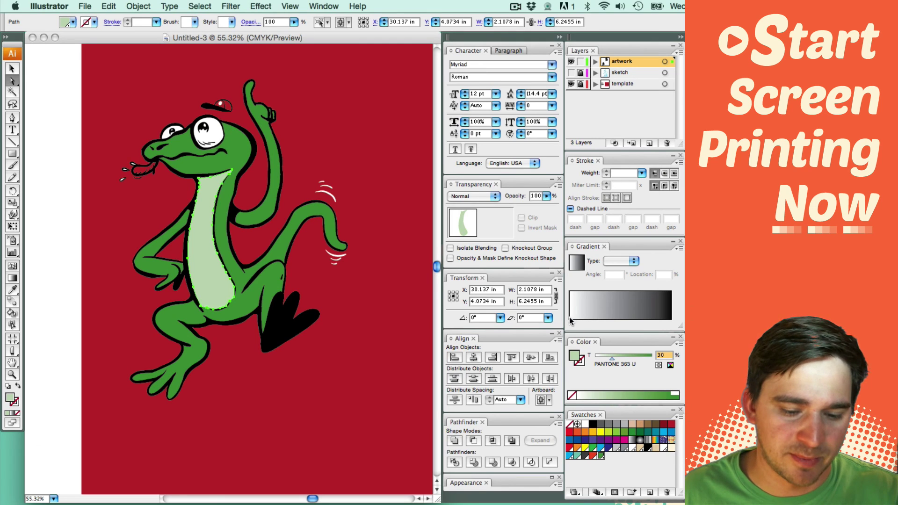
pyautogui.write('75')
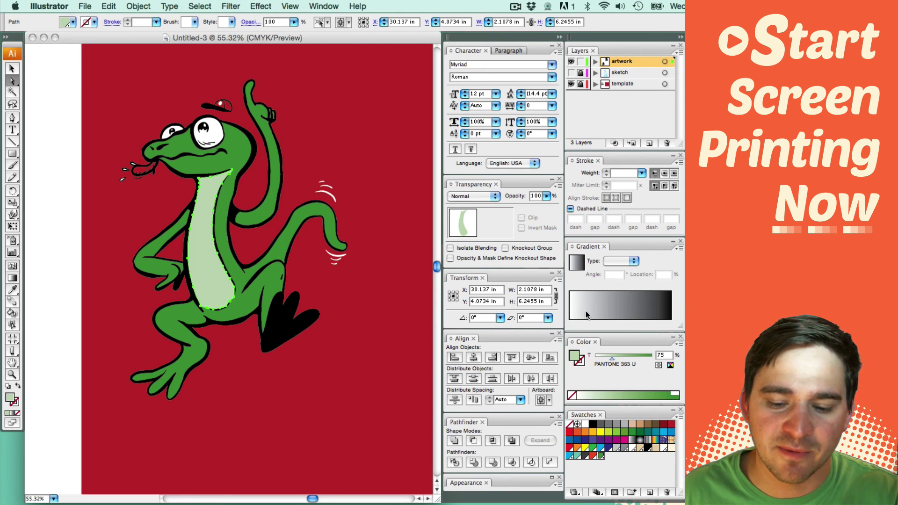
pyautogui.press('Return')
pyautogui.press('super+z')
# Step: Set the belly fill's tint to 60% and deselect it
pyautogui.doubleClick(665, 354)
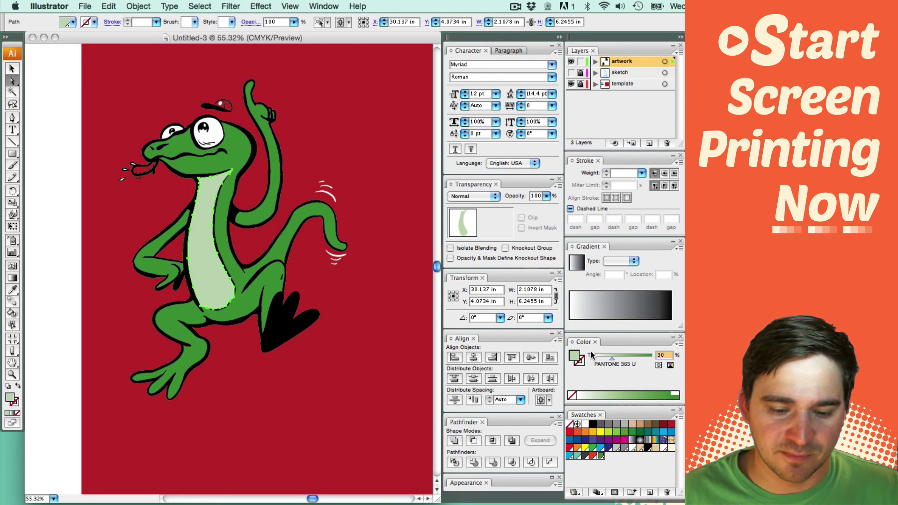
pyautogui.write('60')
pyautogui.press('Return')
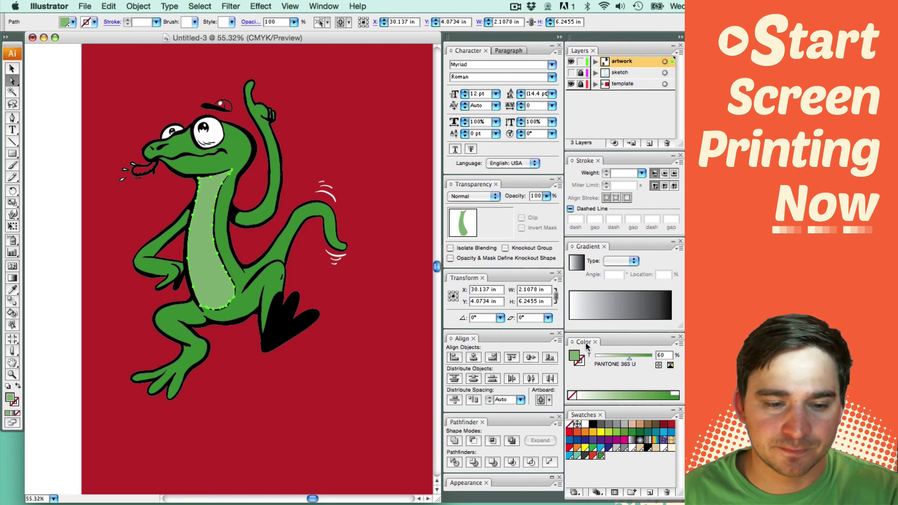
pyautogui.click(338, 317)
# Step: Check the spot colours assigned to the dark green body, the white of the large eye and the black foot, leaving everything deselected
pyautogui.click(255, 303)
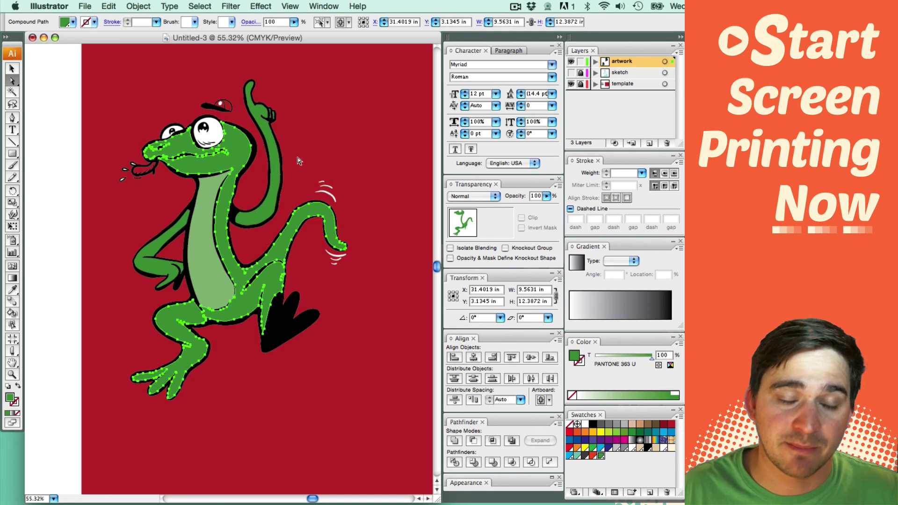
pyautogui.click(328, 148)
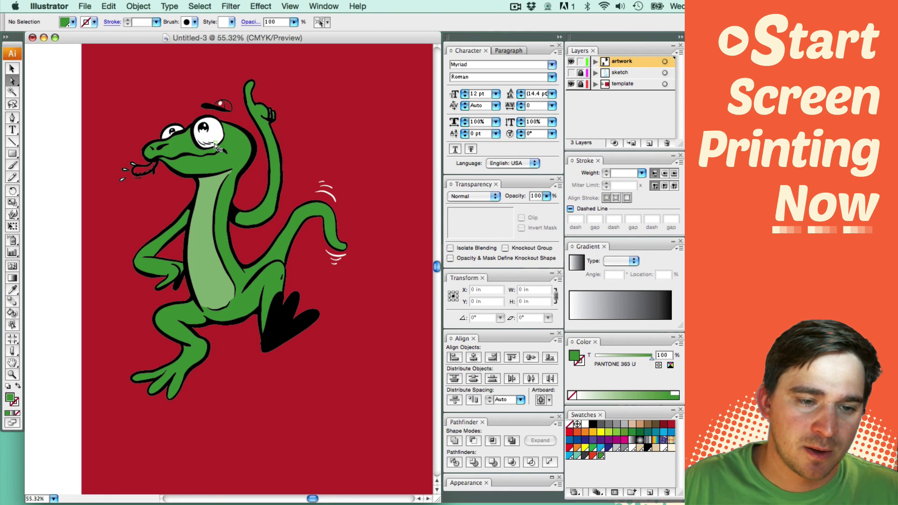
pyautogui.click(216, 137)
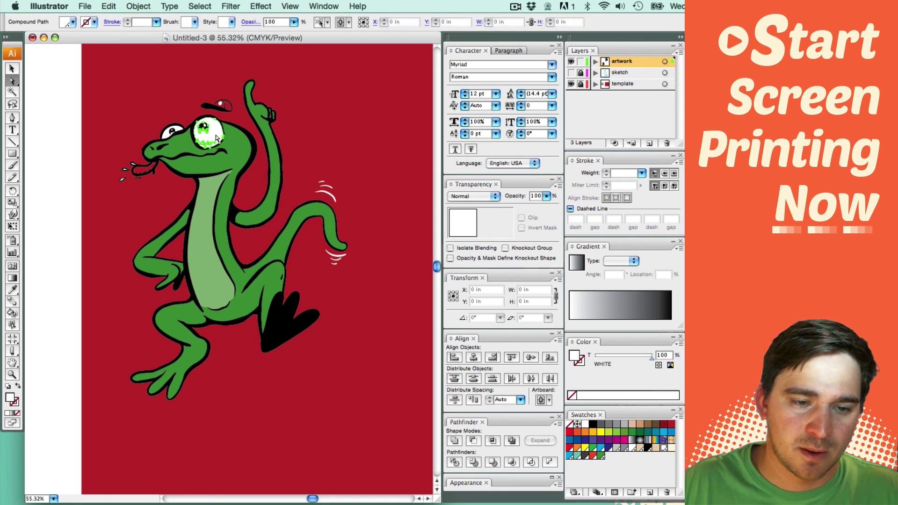
pyautogui.click(282, 337)
pyautogui.click(367, 292)
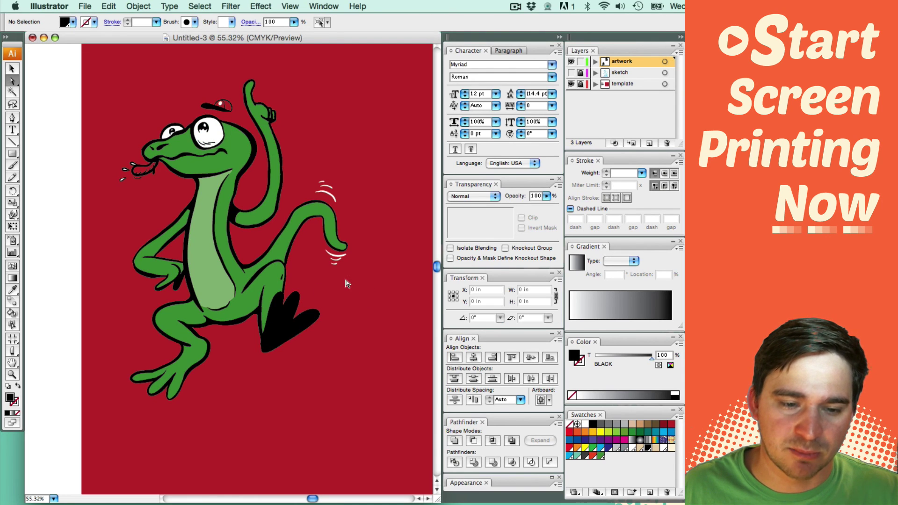
pyautogui.scroll(2, 335, 313)
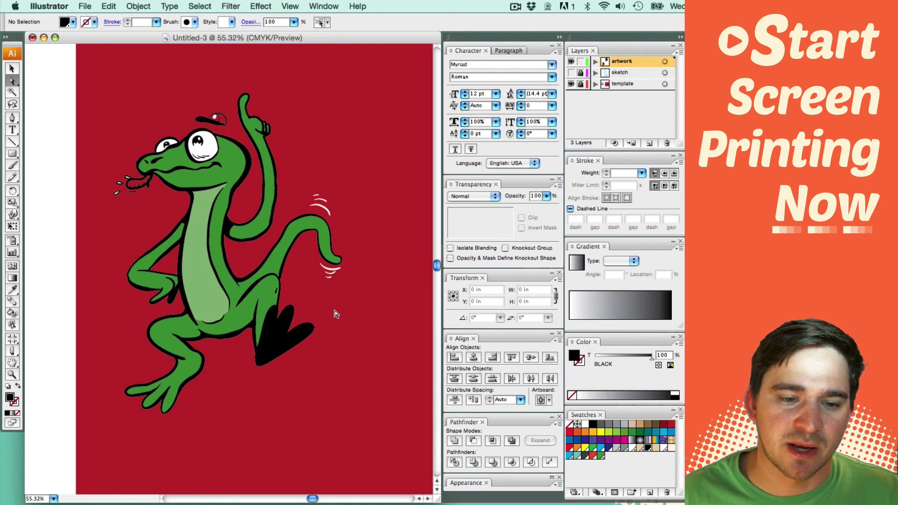